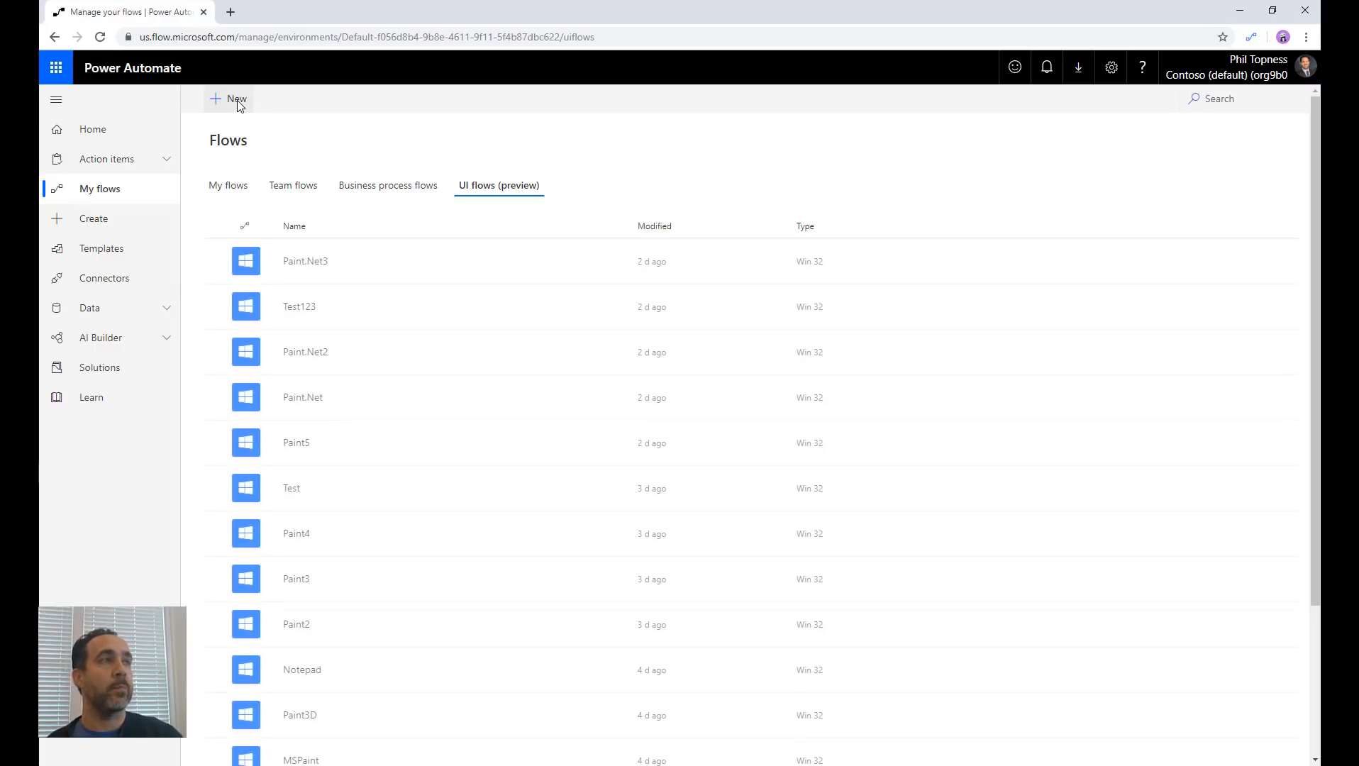
Create a new desktop app UI flow named Paint.Net4.
{"action": "left_click", "coordinate": [237, 99]}
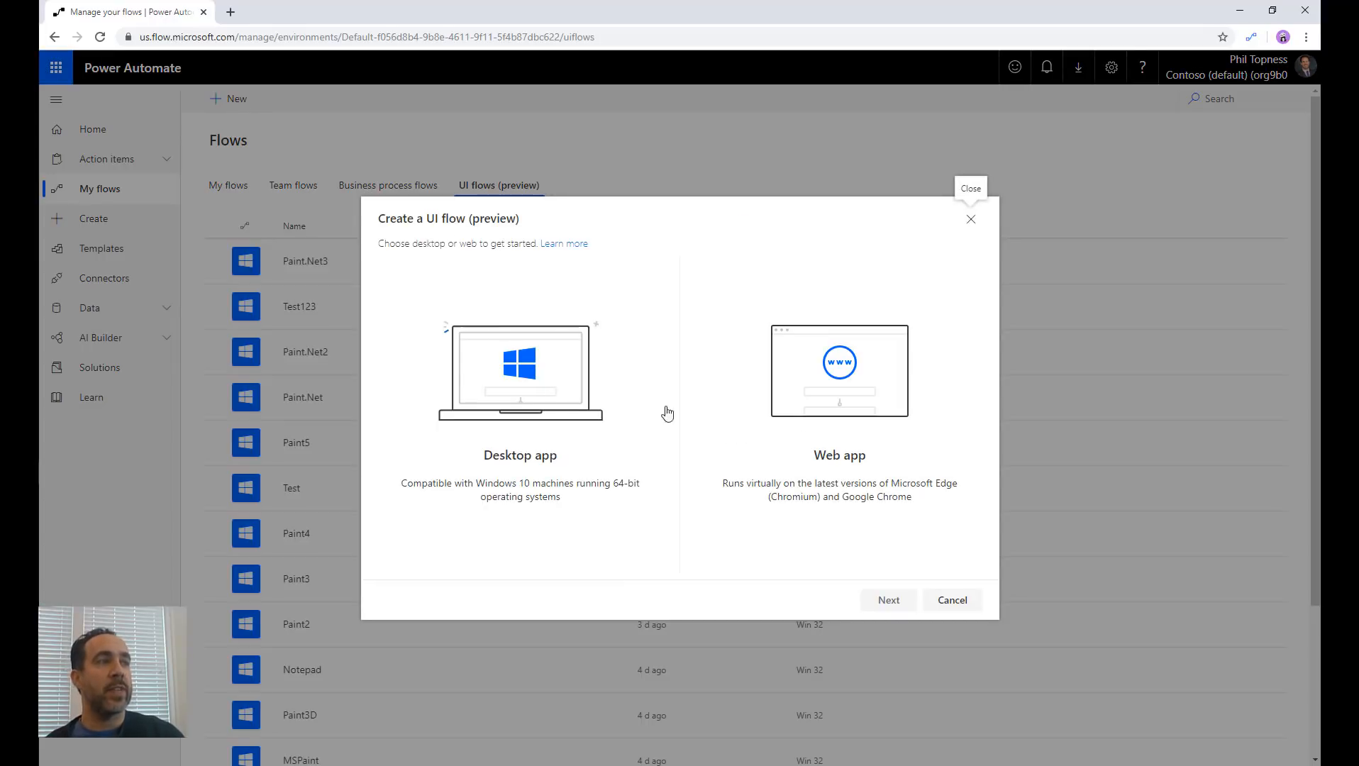
{"action": "left_click", "coordinate": [541, 381]}
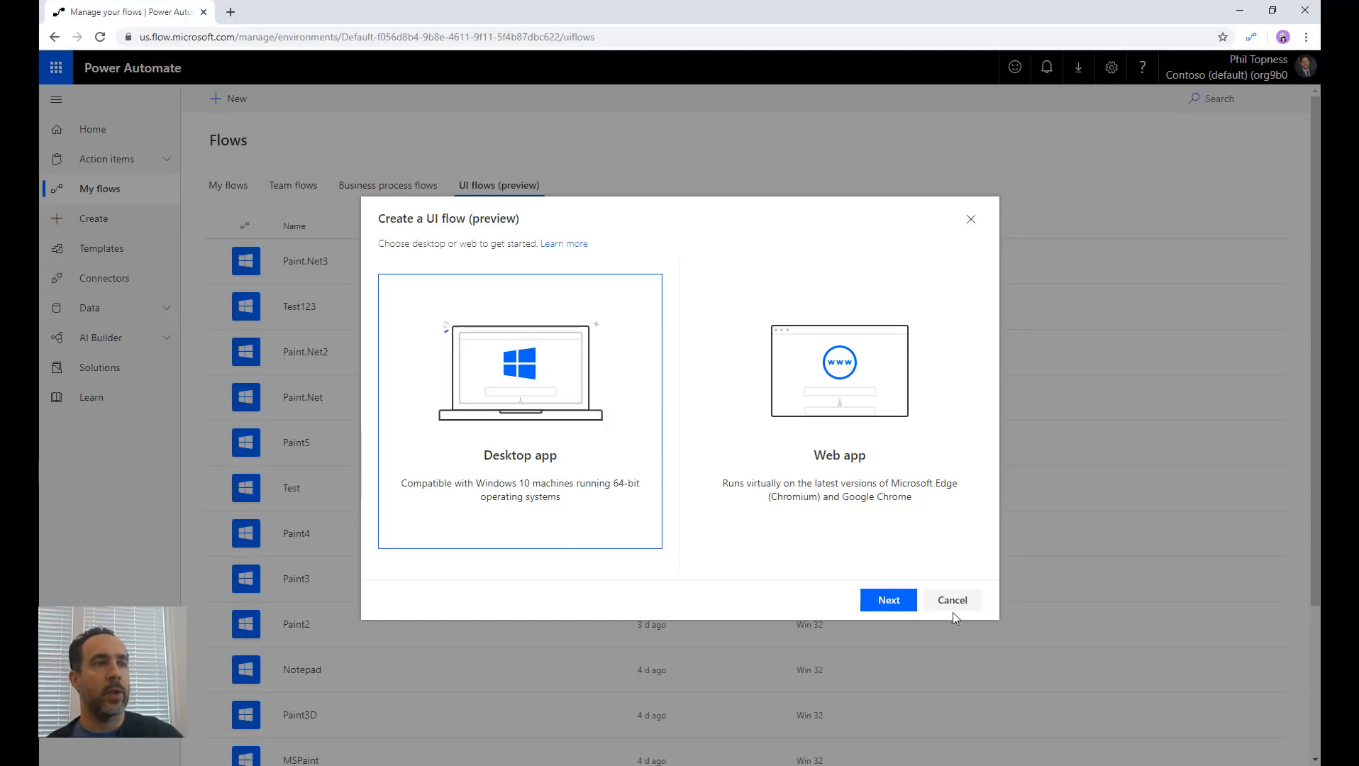
{"action": "left_click", "coordinate": [899, 603]}
{"action": "left_click", "coordinate": [780, 284]}
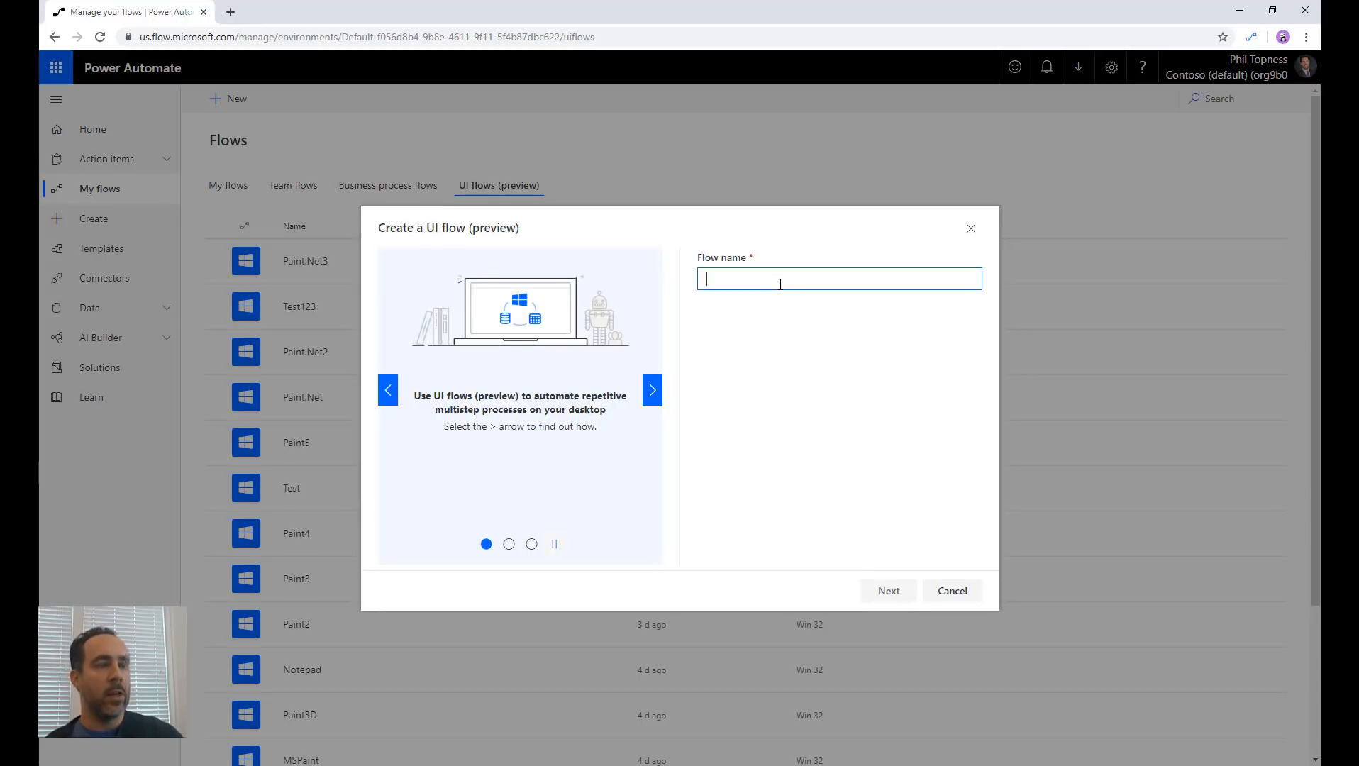
{"action": "type", "text": "Fl"}
{"action": "key", "text": "BackSpace"}
{"action": "key", "text": "BackSpace"}
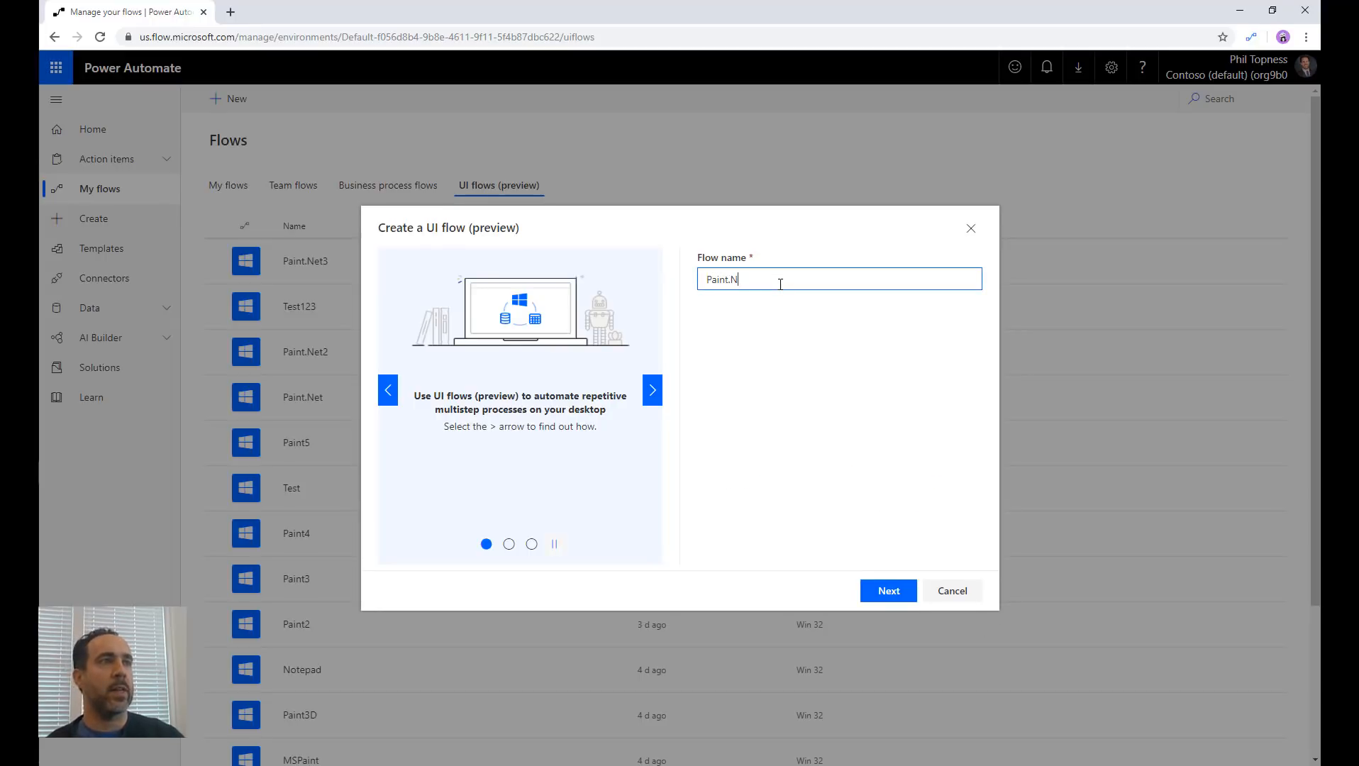
{"action": "left_click", "coordinate": [892, 594]}
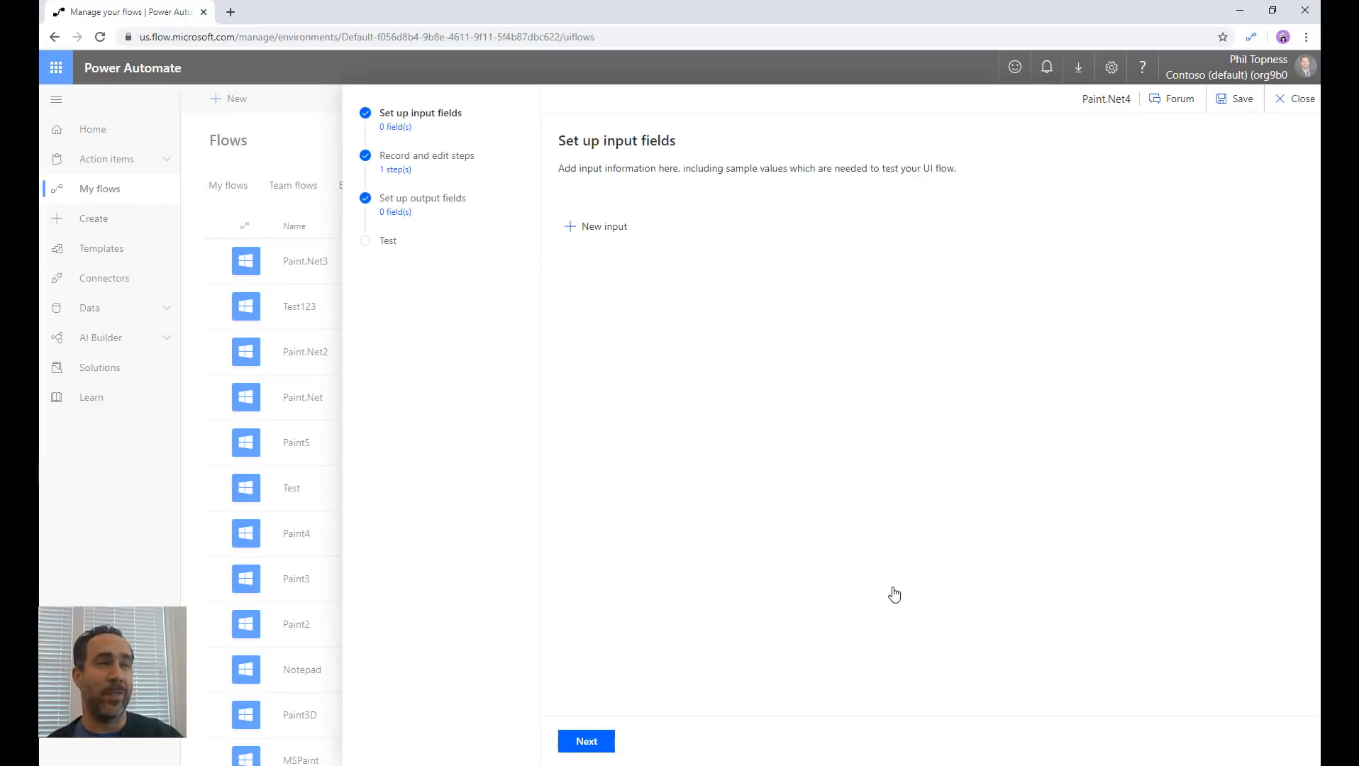
Add an input named Caption with sample data "Test Caption" and description "Enter your caption", and continue to recording the steps.
{"action": "left_click", "coordinate": [596, 228]}
{"action": "type", "text": "Caption"}
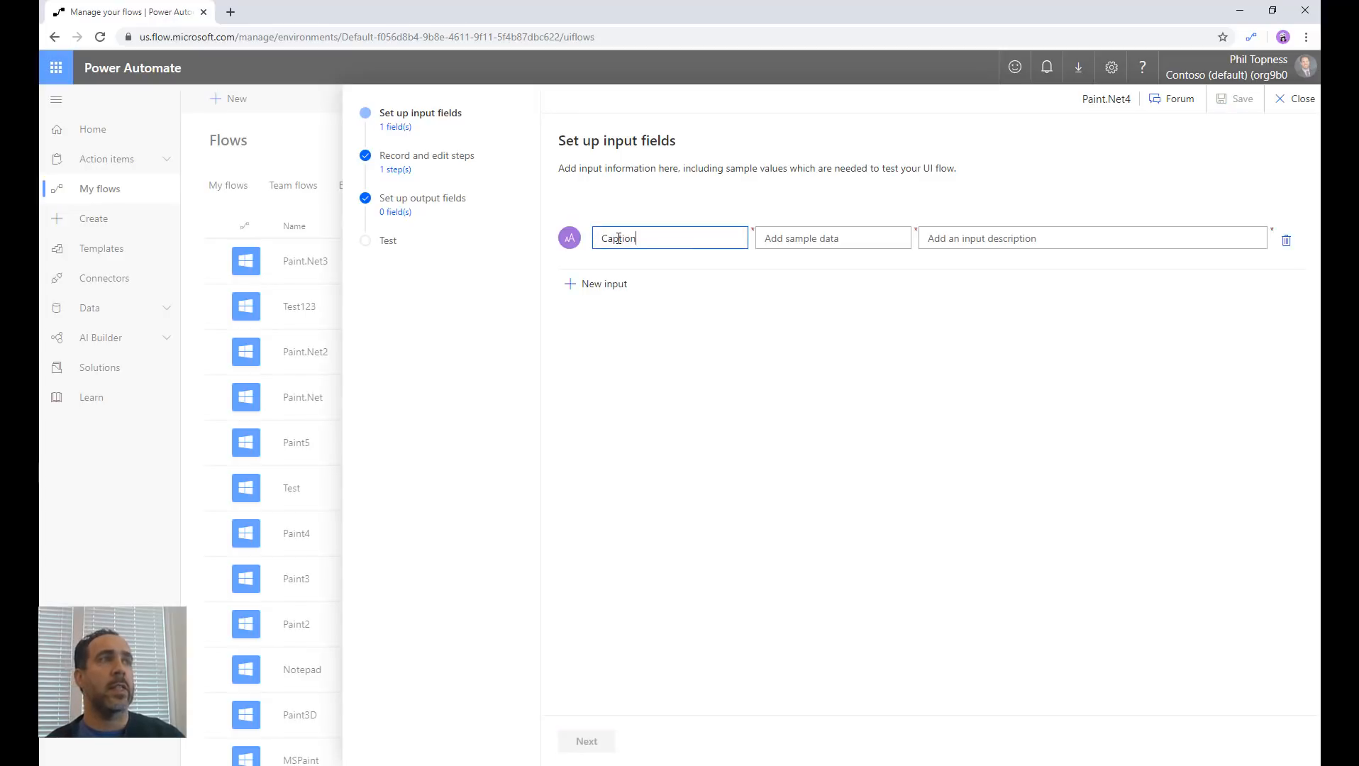
{"action": "key", "text": "Tab"}
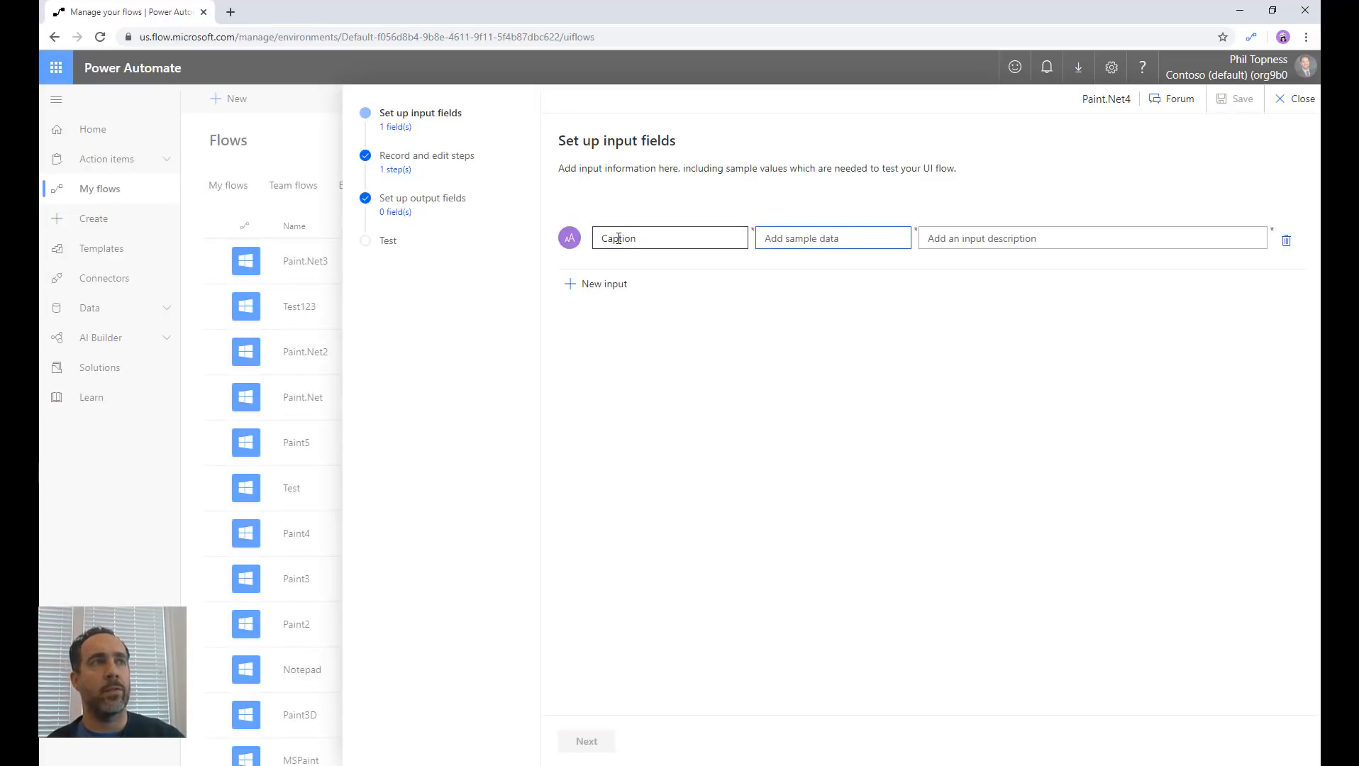
{"action": "type", "text": "Test Caption"}
{"action": "key", "text": "Tab"}
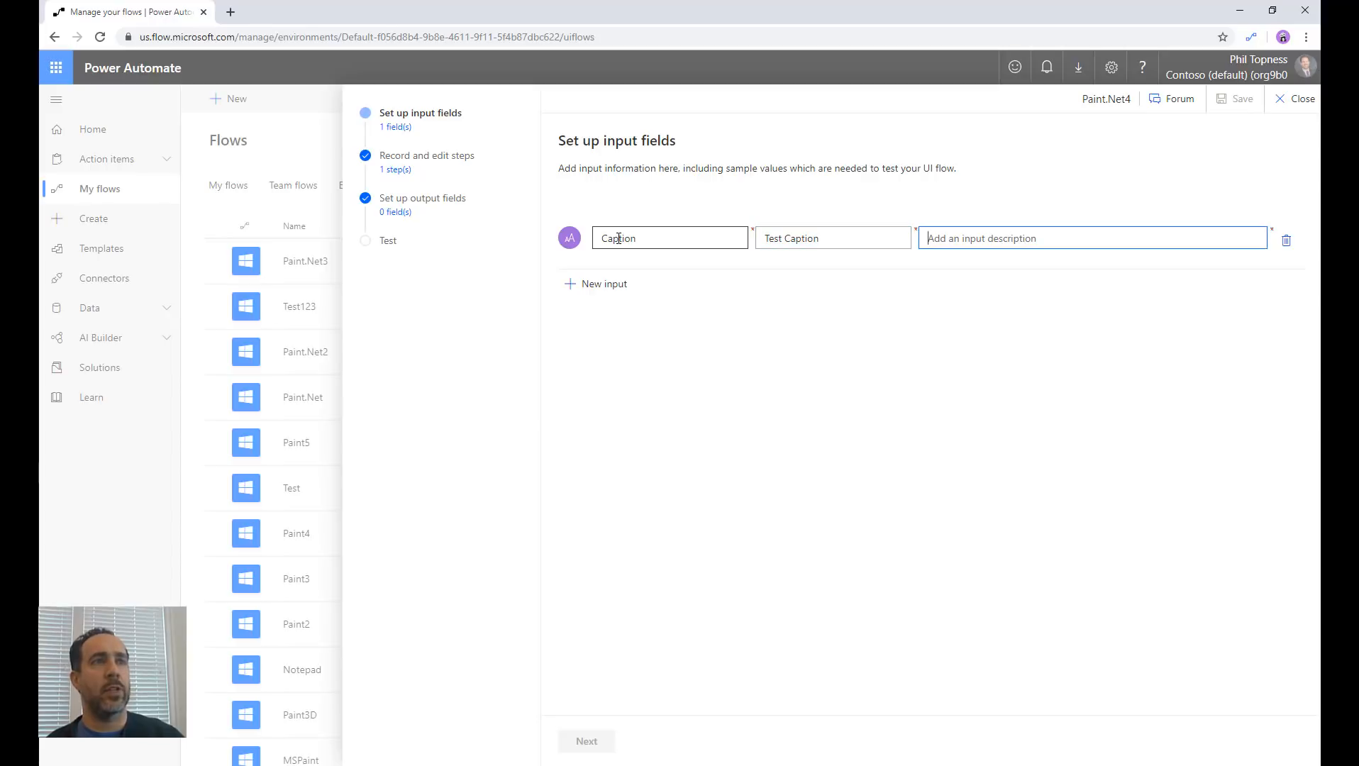
{"action": "type", "text": "Enter your caption"}
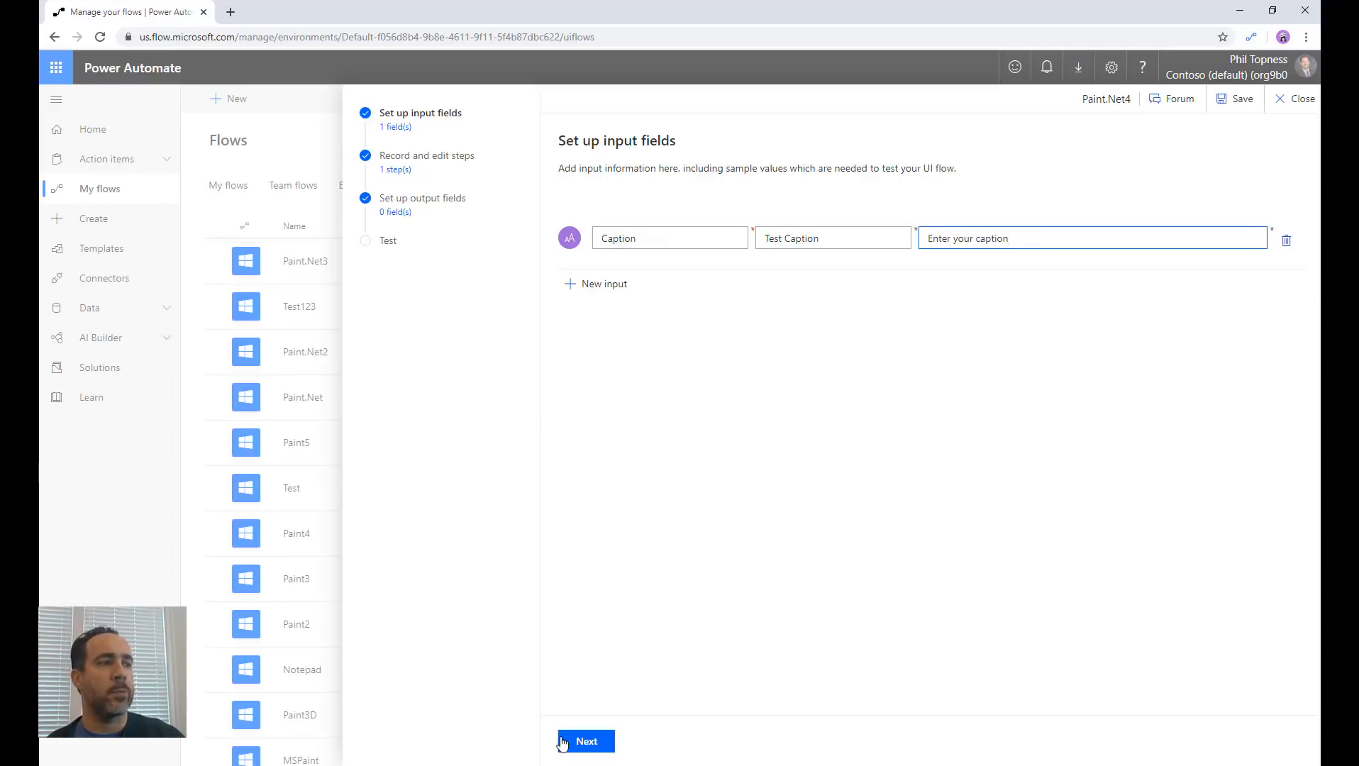
{"action": "left_click", "coordinate": [586, 741]}
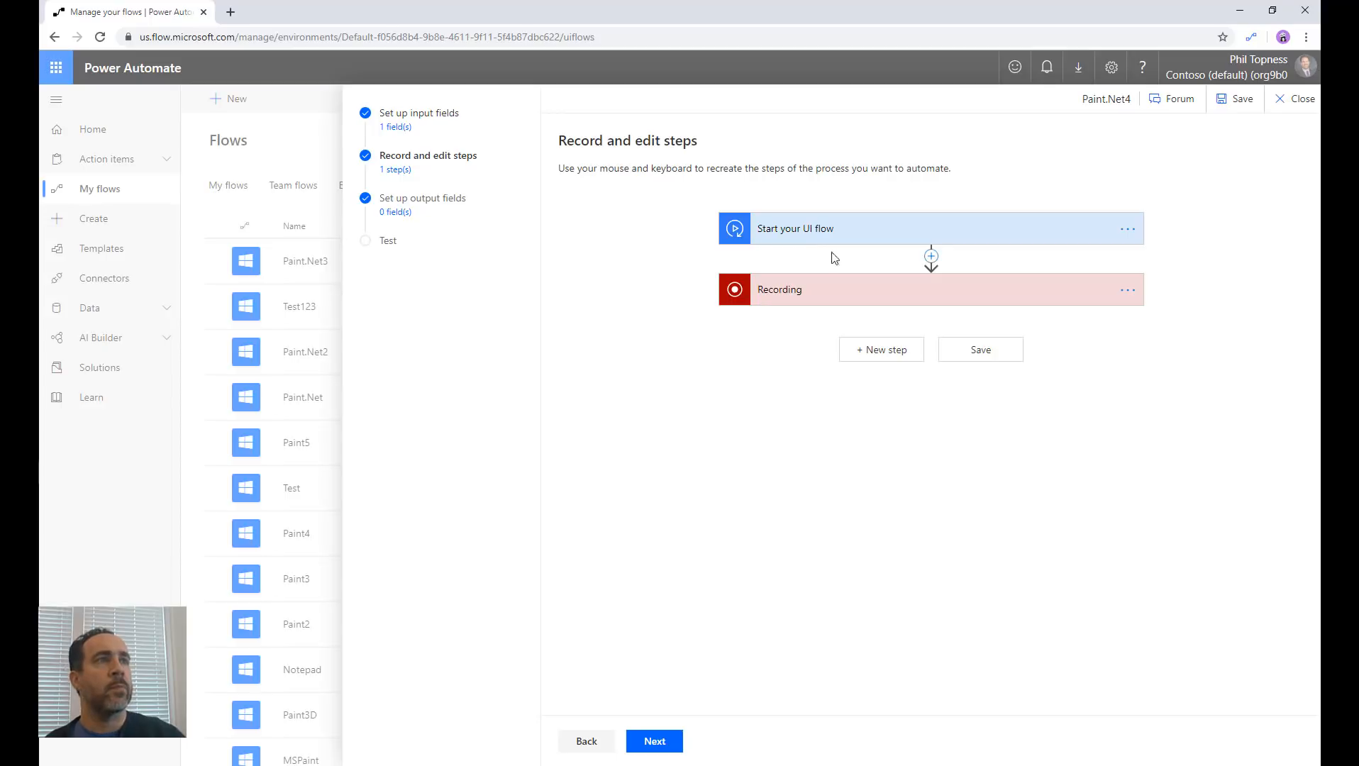
Launch the recorder from the flow's Recording step and open the paint.net desktop app.
{"action": "left_click", "coordinate": [831, 291]}
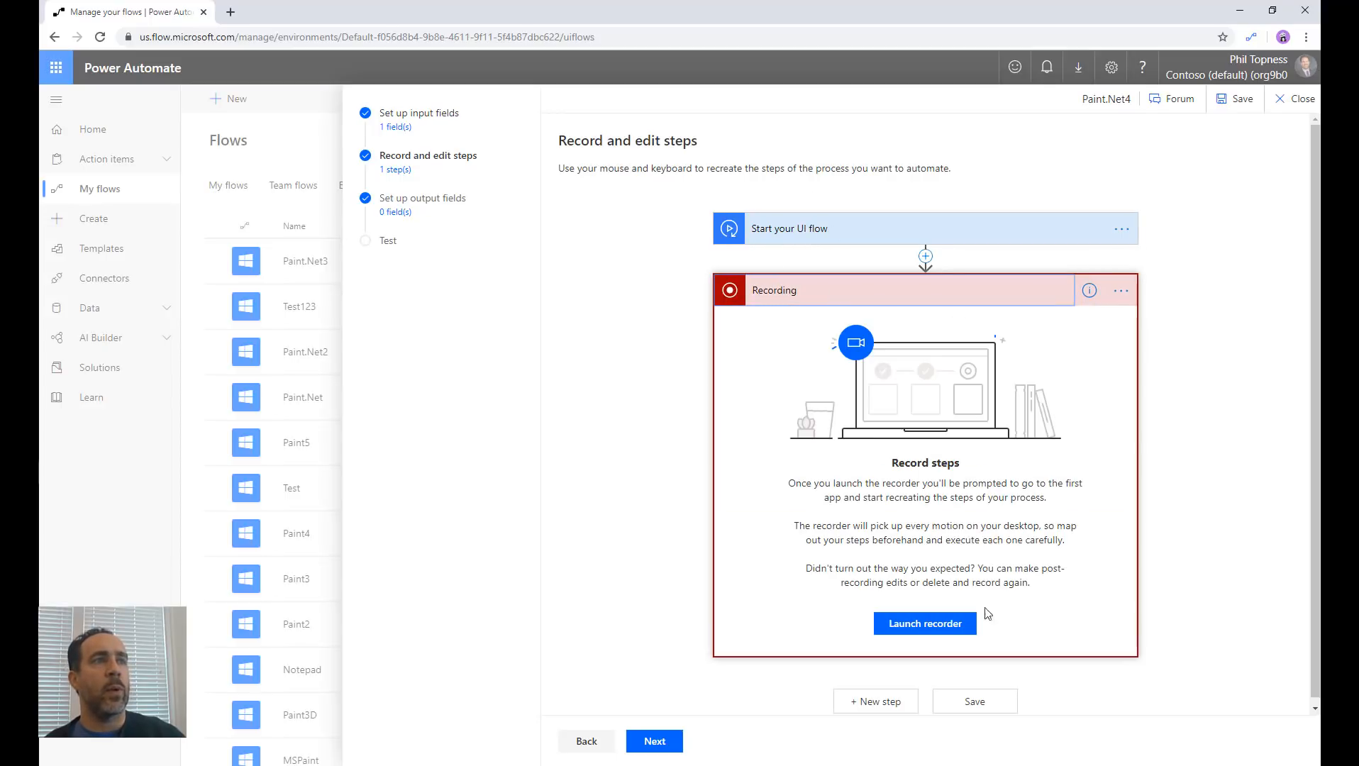
{"action": "left_click", "coordinate": [935, 626]}
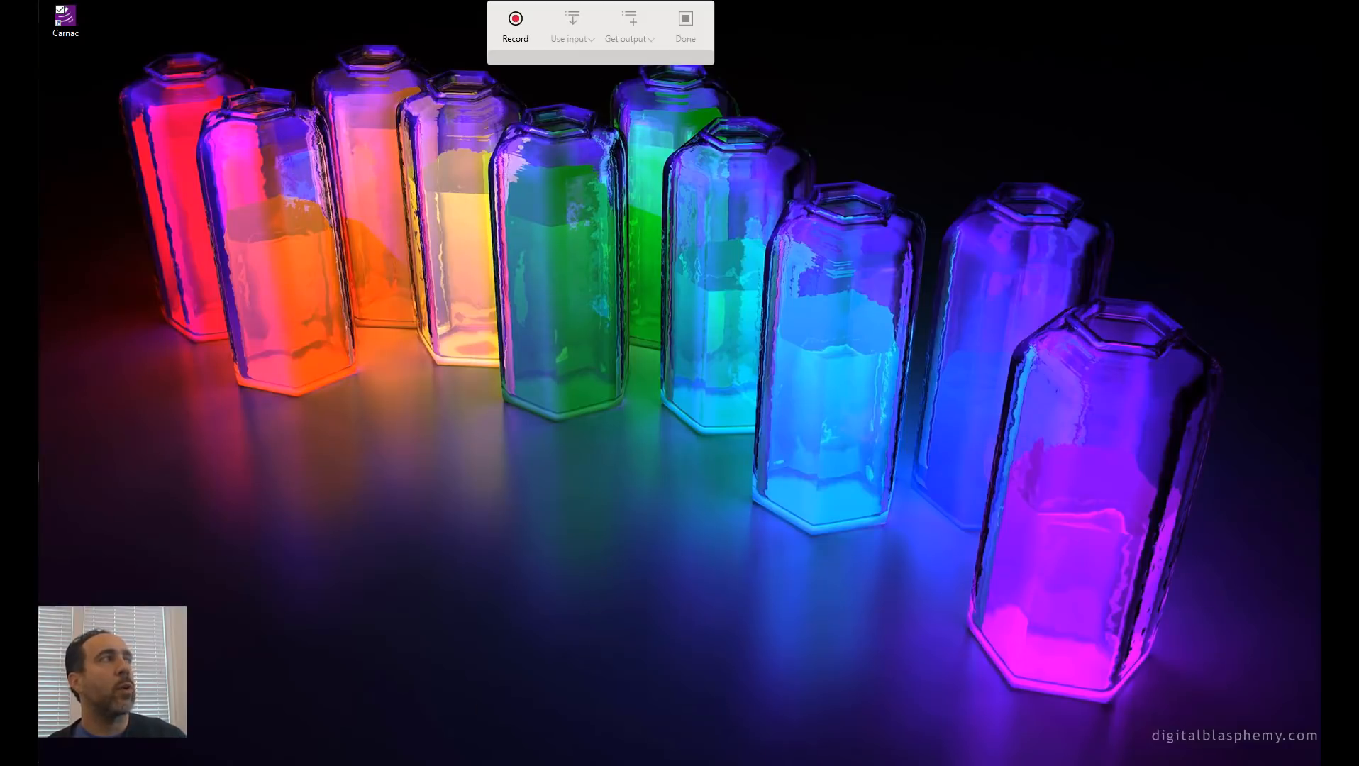
{"action": "key", "text": "super"}
{"action": "type", "text": "paint.ne"}
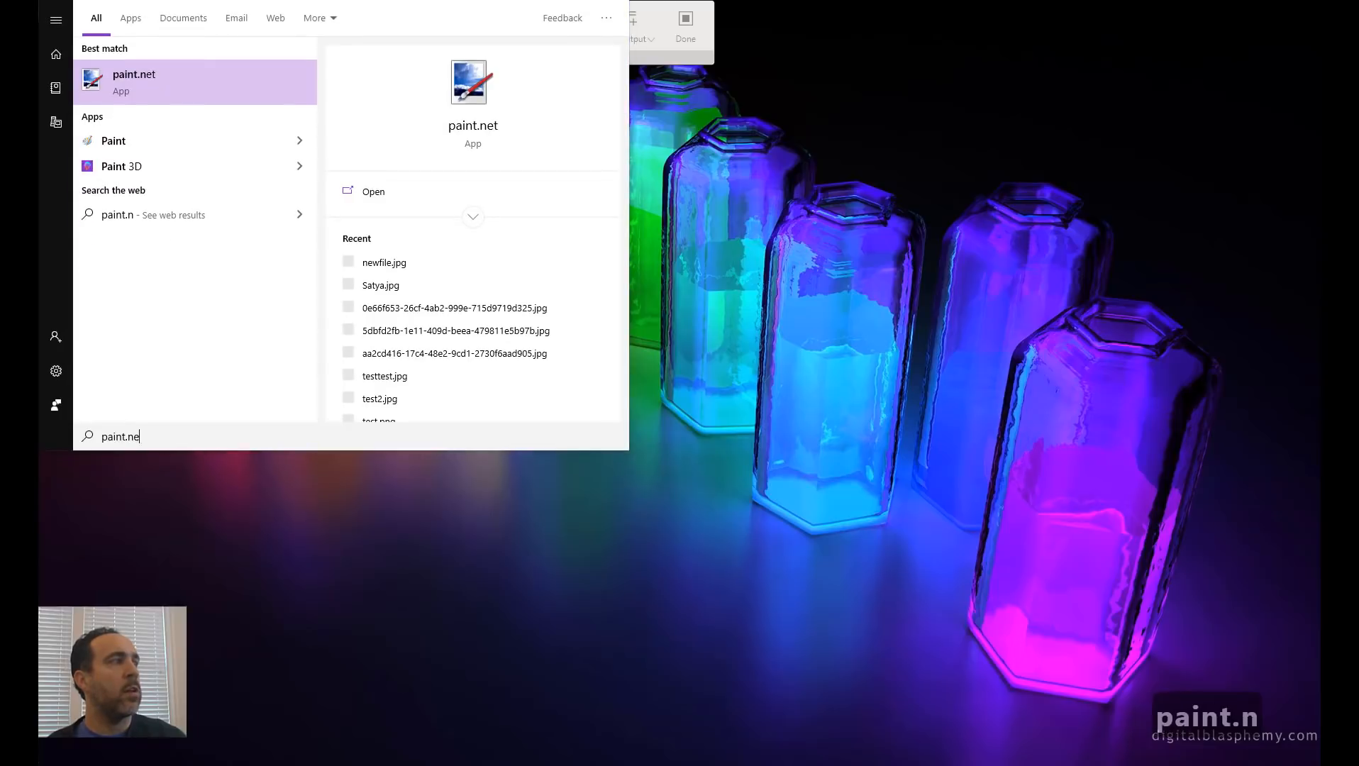
{"action": "type", "text": "t"}
{"action": "key", "text": "Return"}
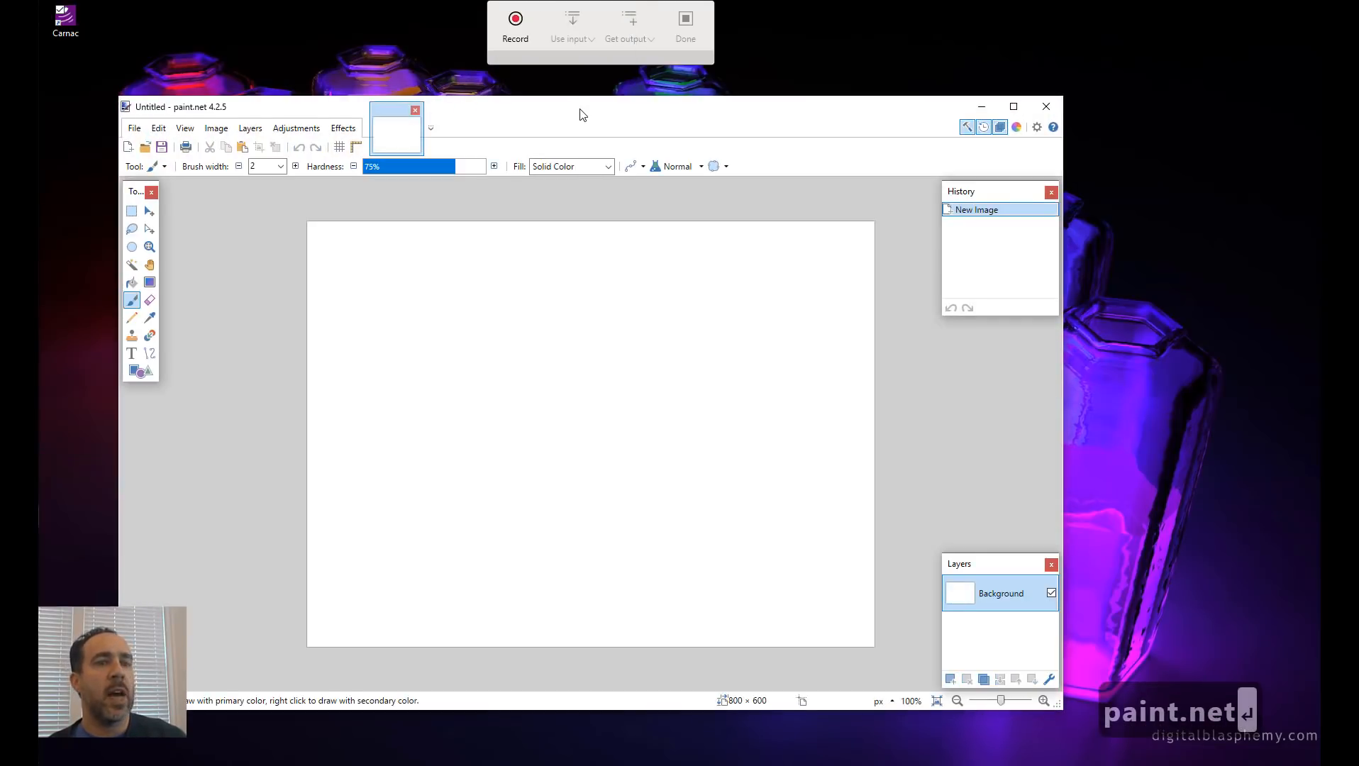
Reposition the paint.net window on the desktop and start recording actions in it.
{"action": "left_click_drag", "start_coordinate": [582, 112], "coordinate": [686, 117]}
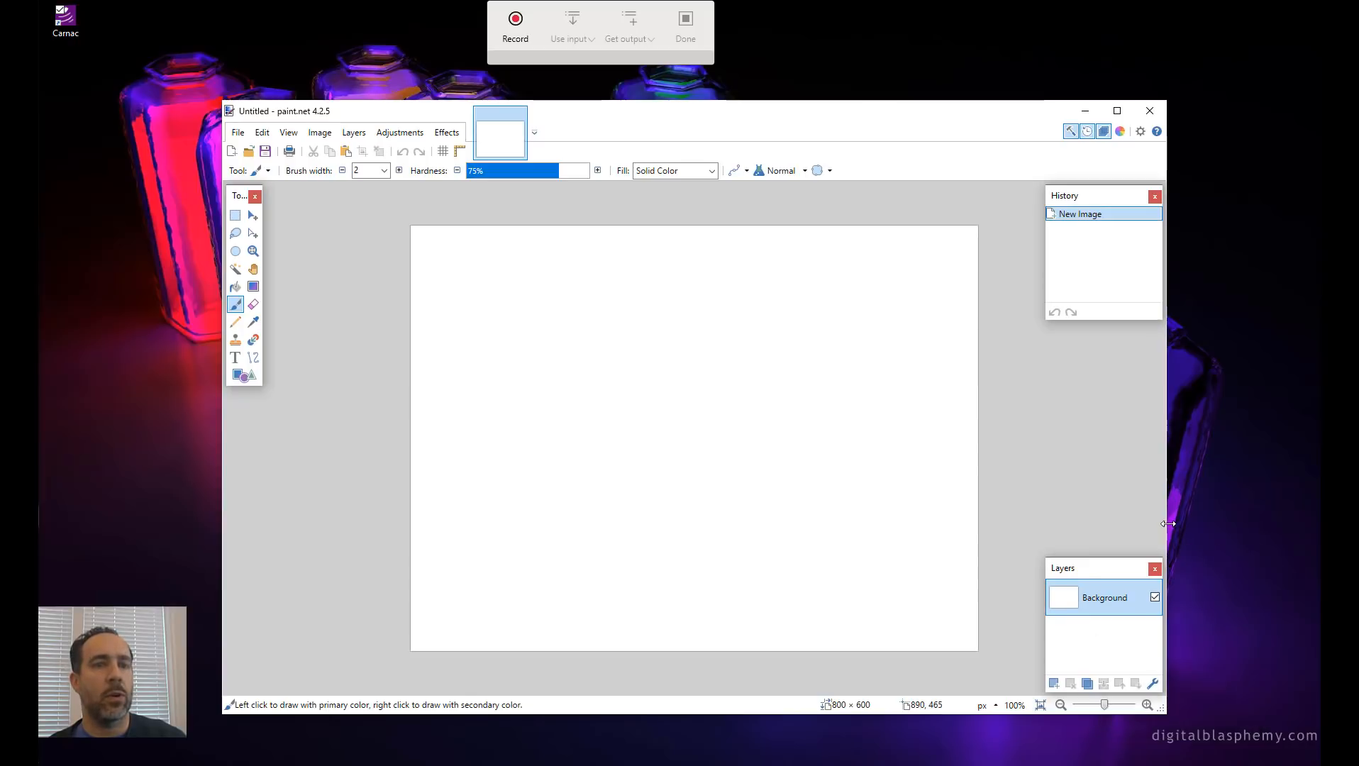
{"action": "left_click_drag", "start_coordinate": [1168, 524], "coordinate": [1165, 524]}
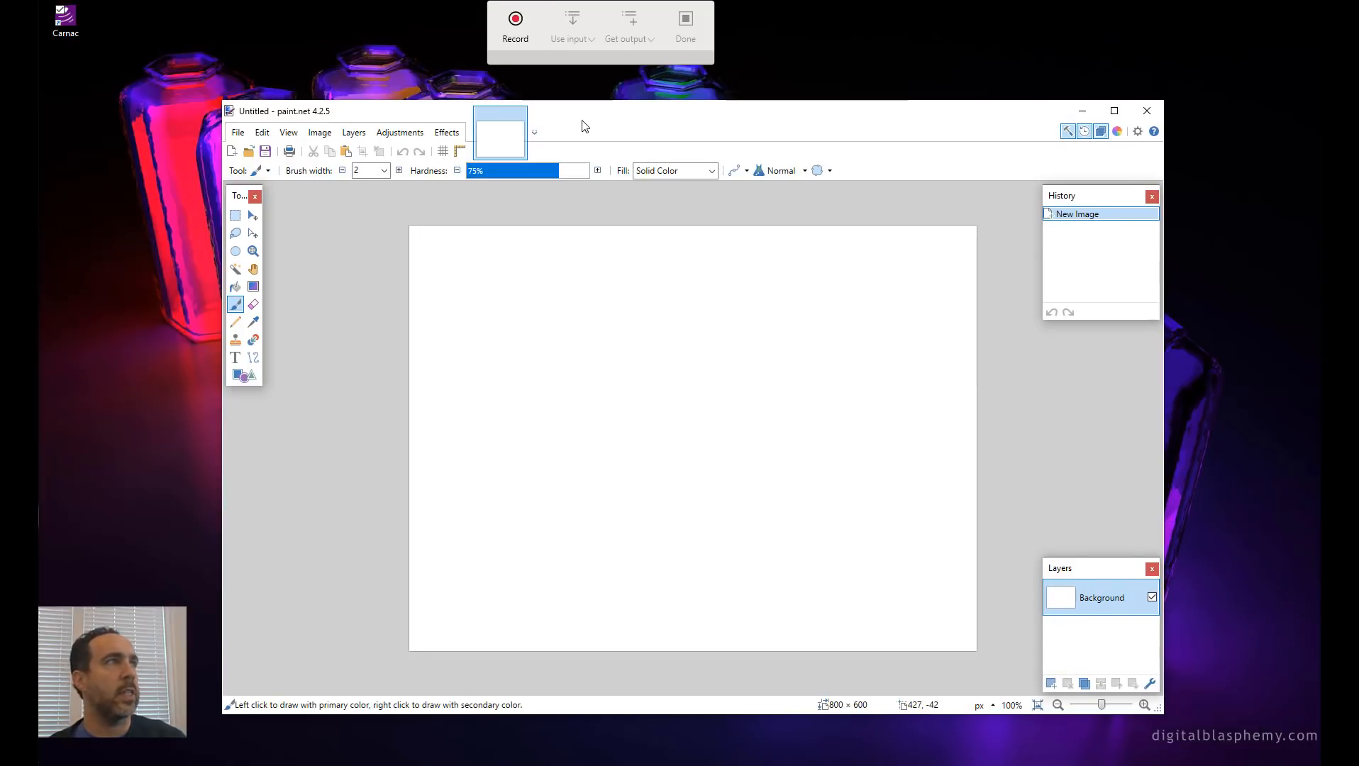
{"action": "left_click", "coordinate": [515, 29]}
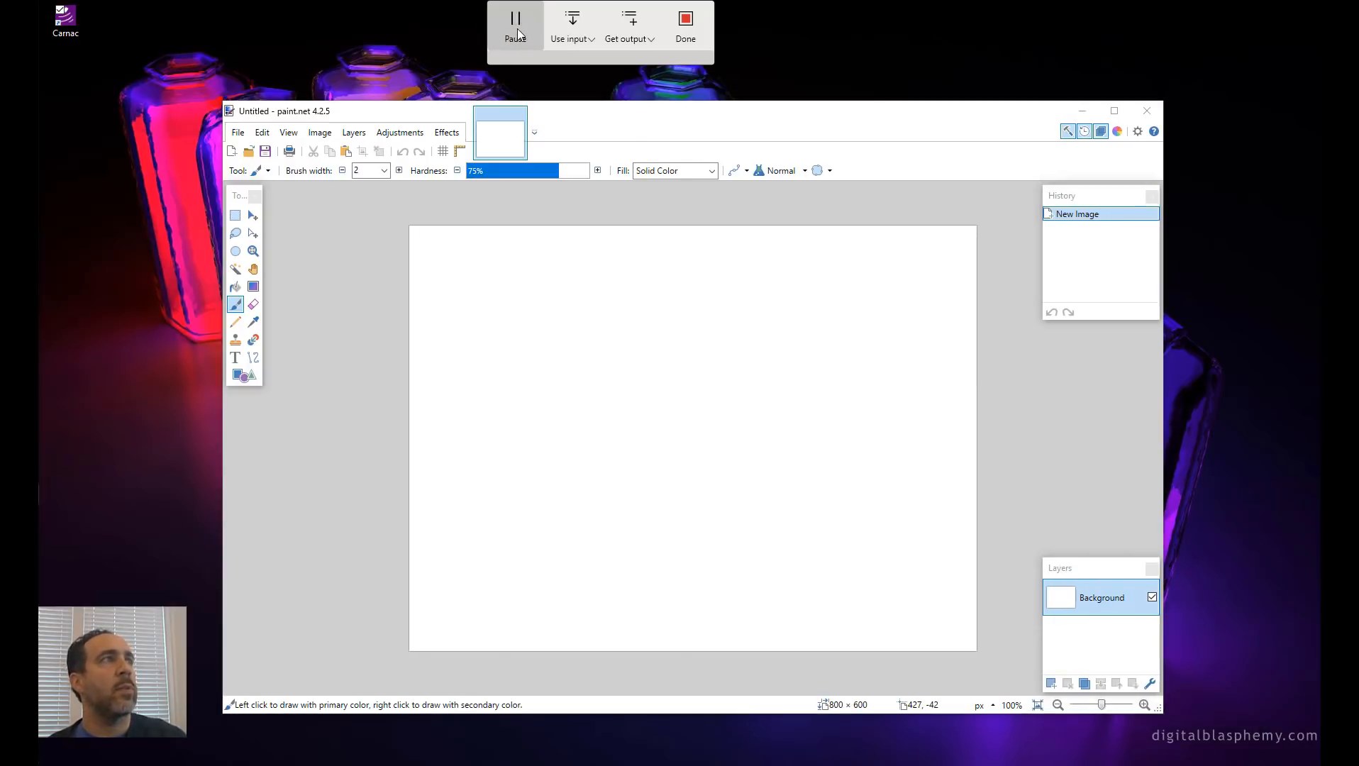
{"action": "left_click", "coordinate": [629, 112]}
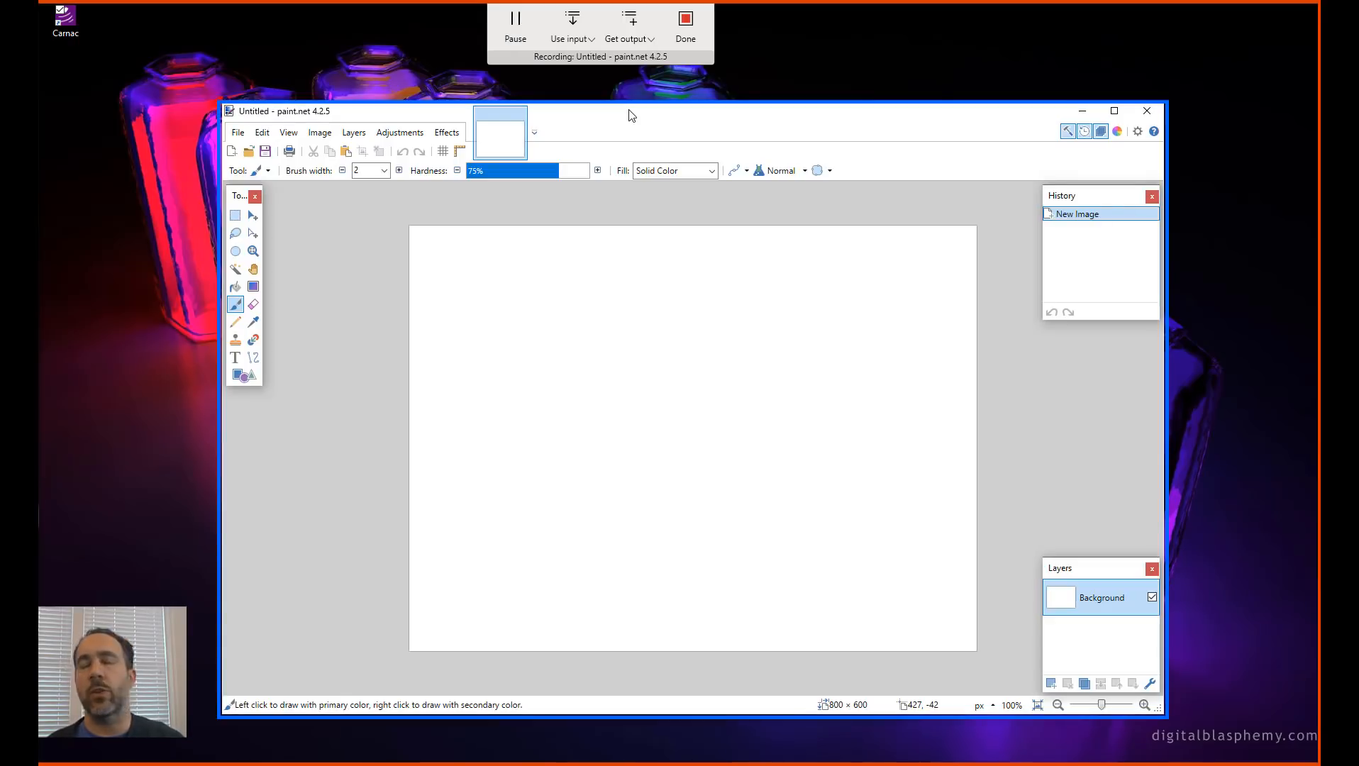
Open the image satya.jpg from the UI Flow folder in paint.net.
{"action": "key", "text": "ctrl+o"}
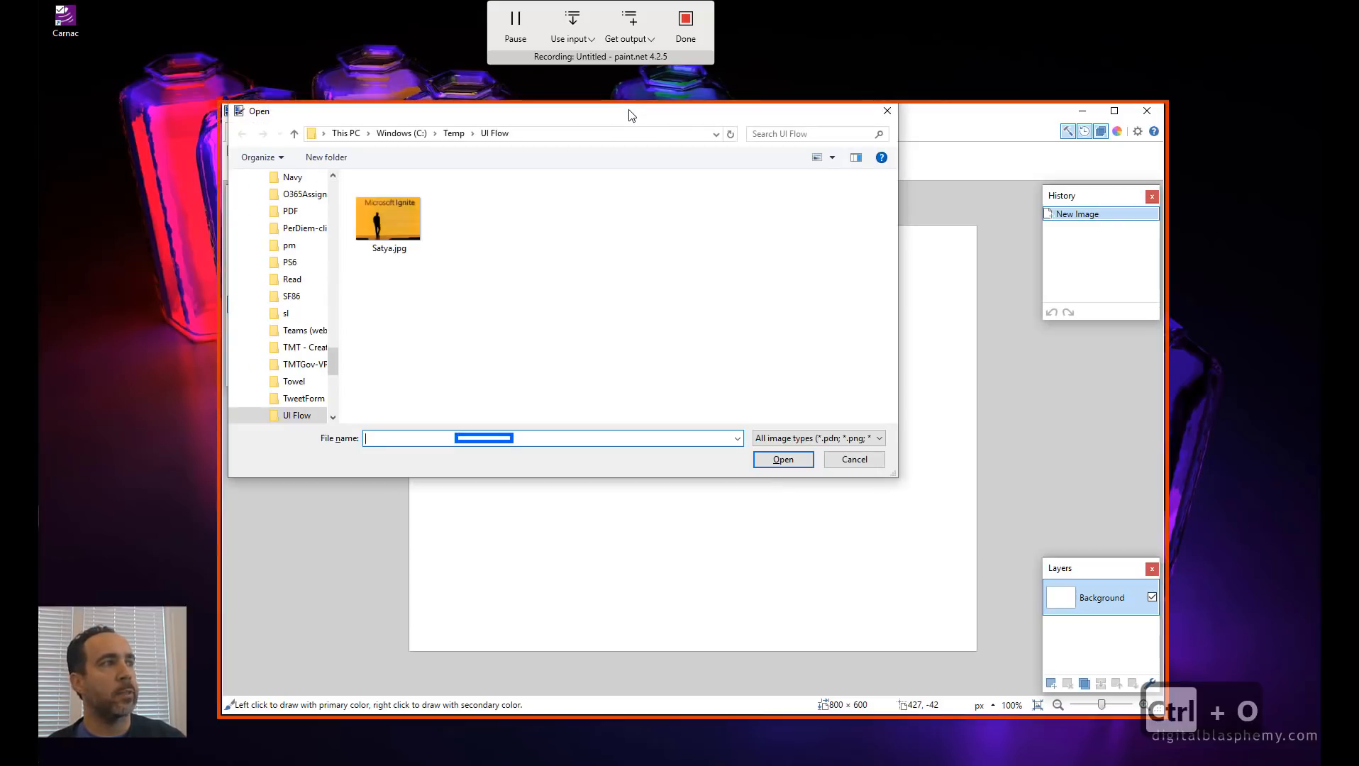
{"action": "type", "text": "saty"}
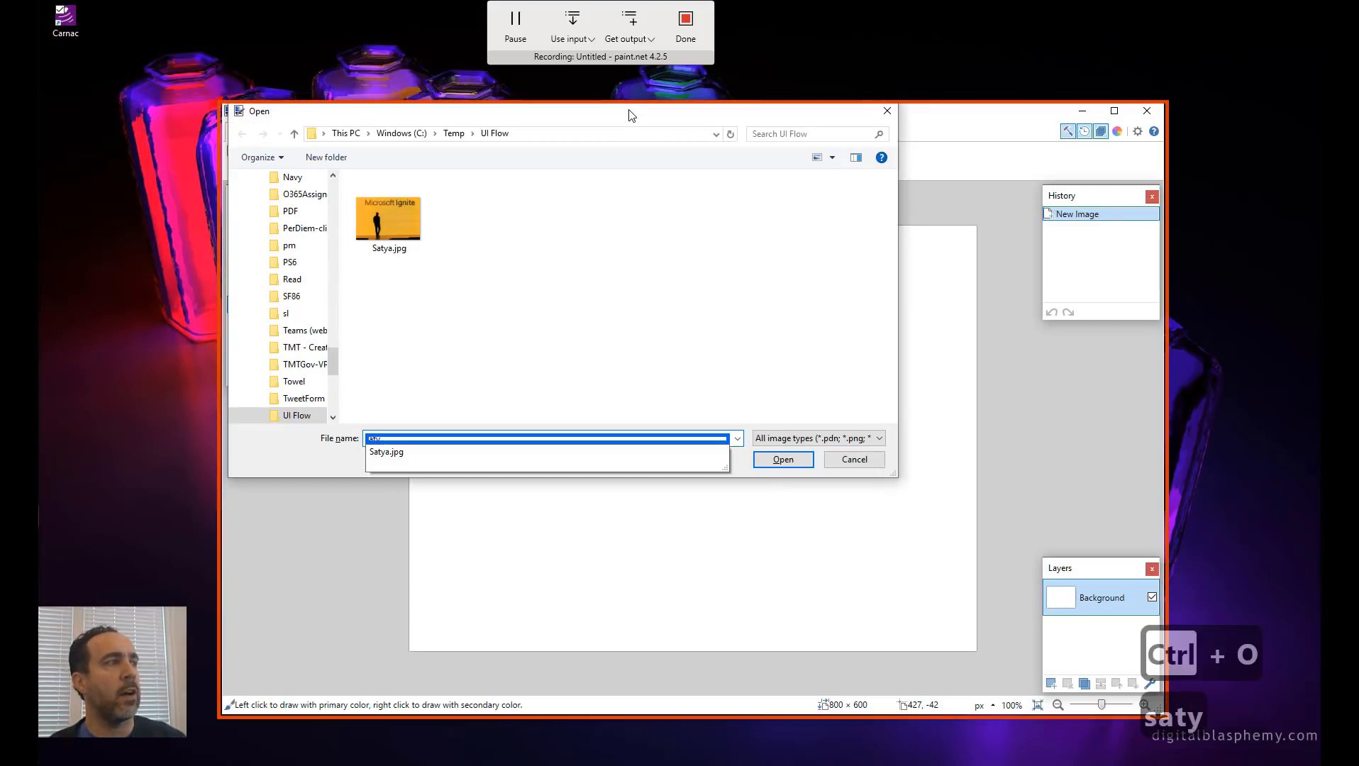
{"action": "type", "text": "a.jpg"}
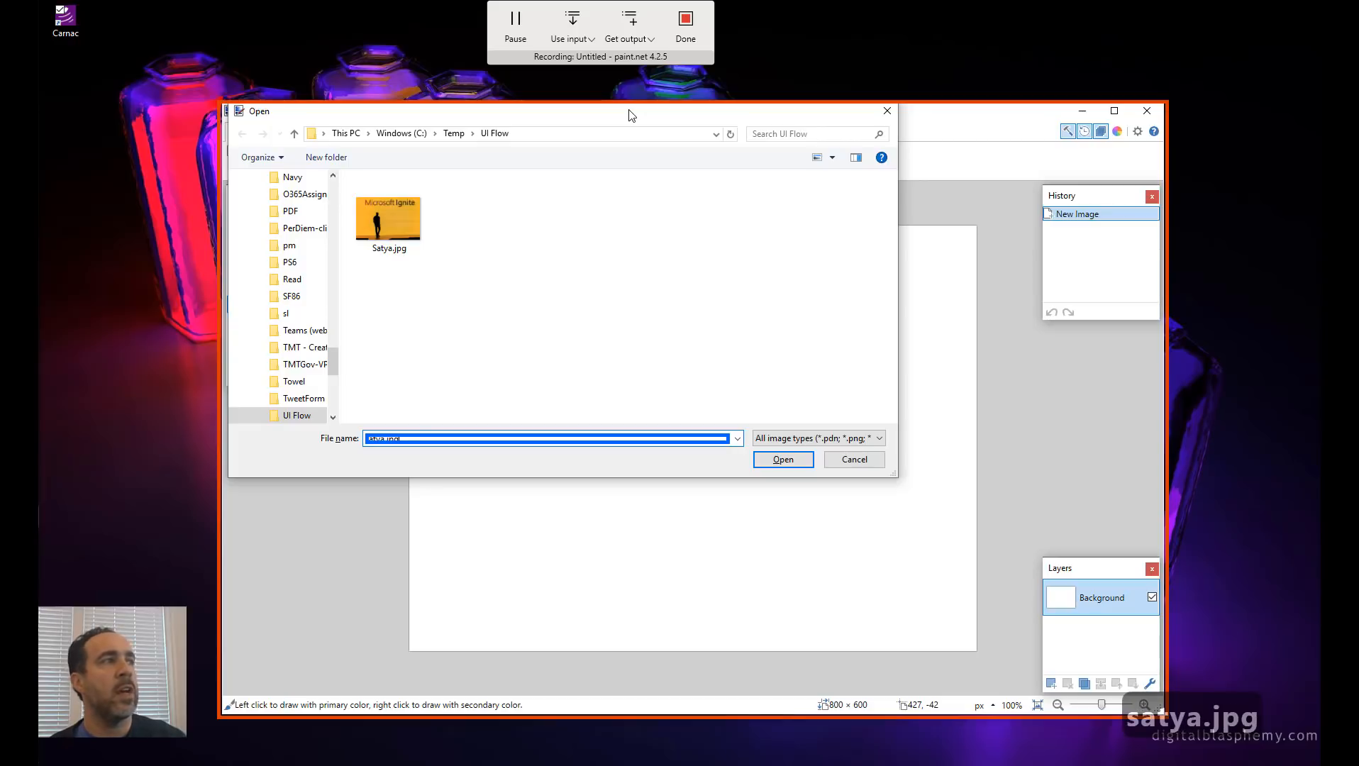
{"action": "key", "text": "Return"}
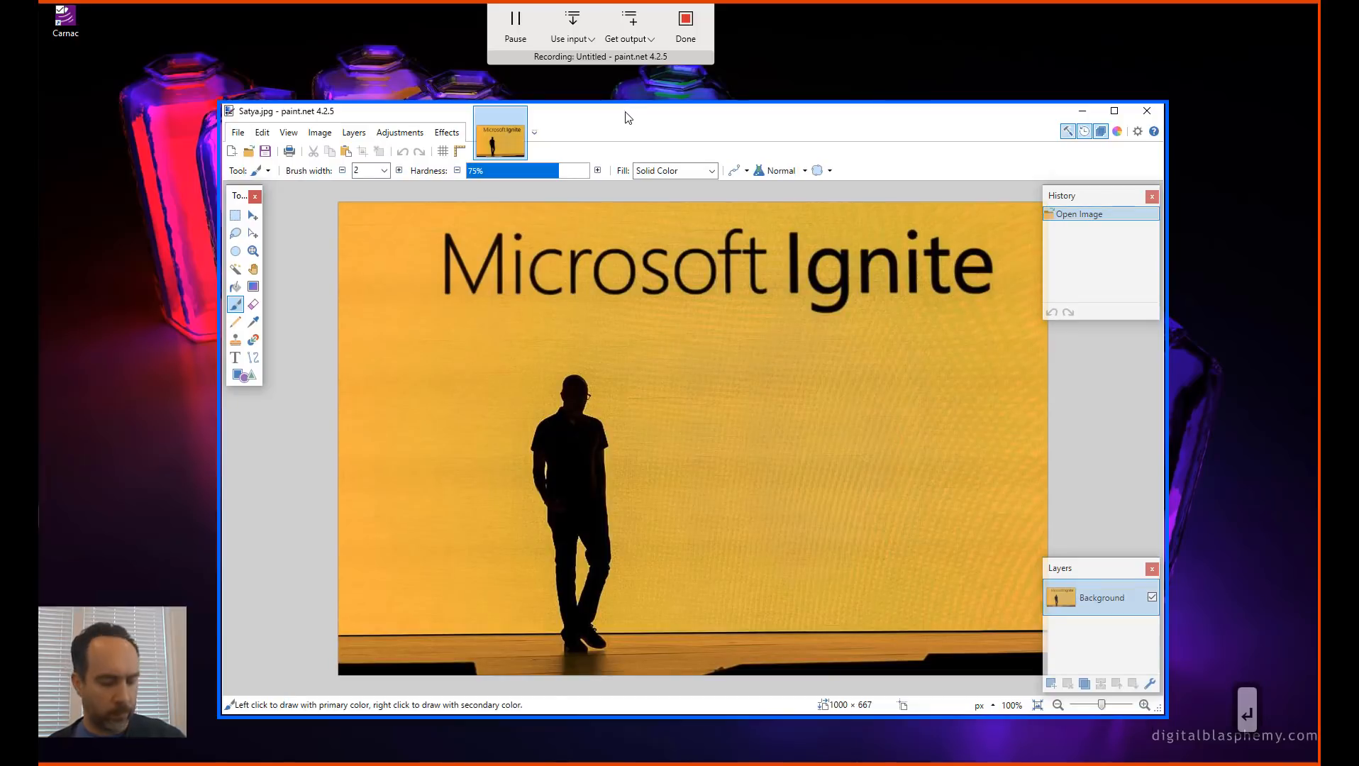
Activate the Text tool and set the font size to 50.
{"action": "key", "text": "t"}
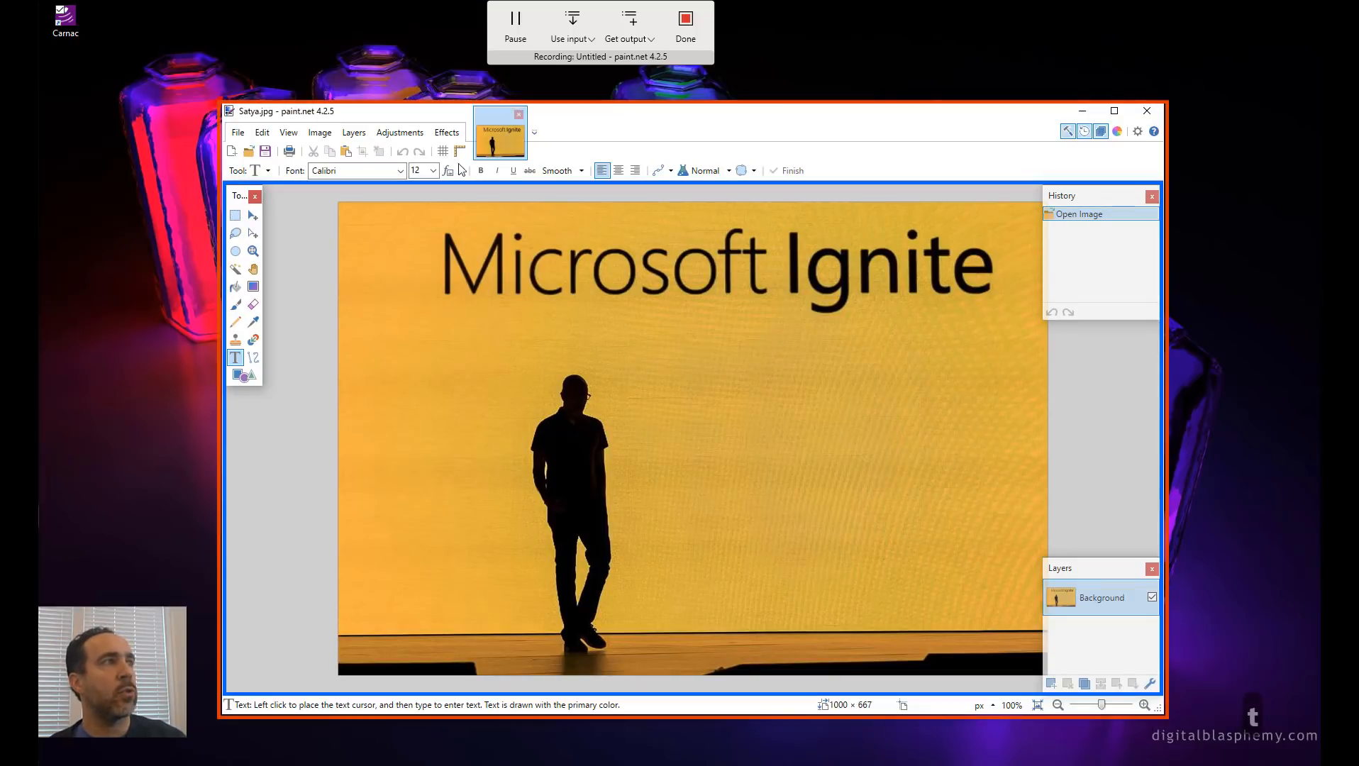
{"action": "left_click", "coordinate": [416, 172]}
{"action": "type", "text": "4"}
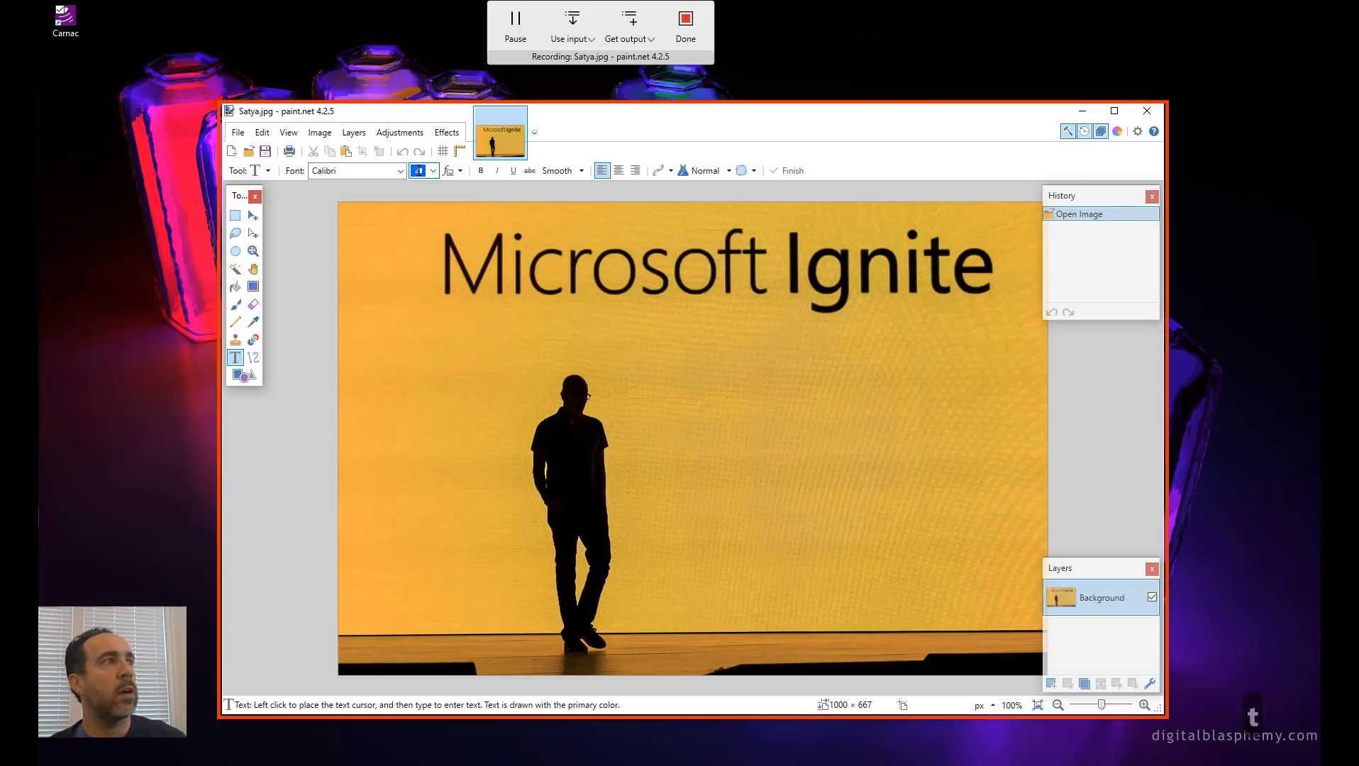
{"action": "type", "text": "0"}
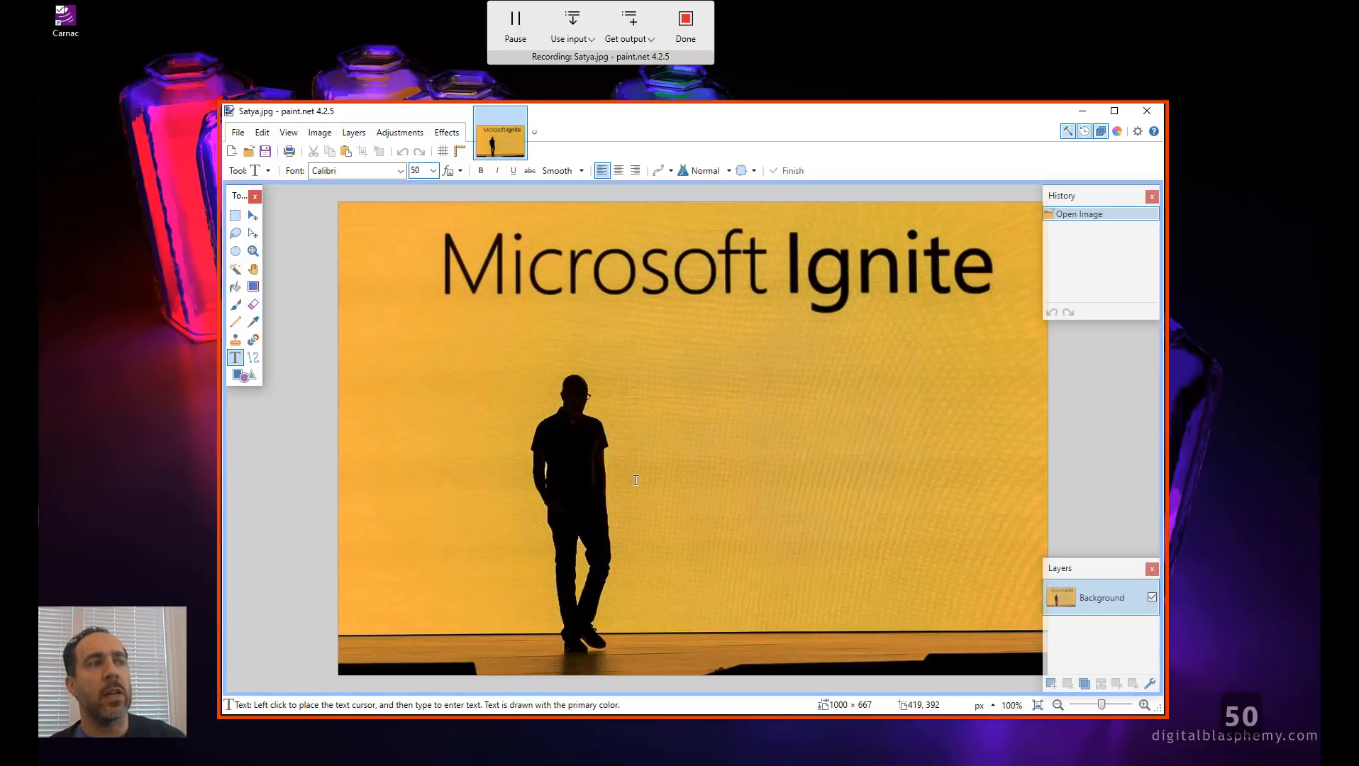
Check the recorder's available inputs and add the text "test caption" beside the silhouette's waist on the image.
{"action": "left_click", "coordinate": [576, 43]}
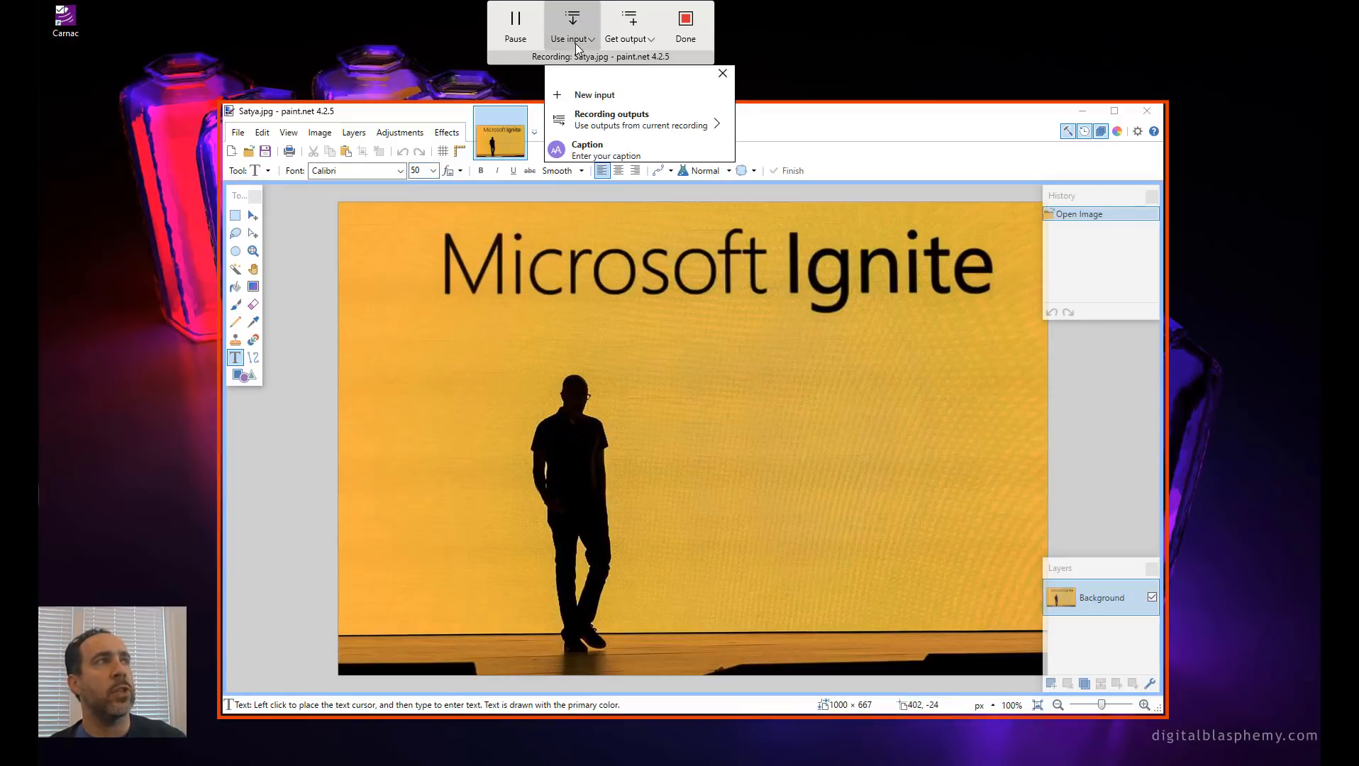
{"action": "left_click", "coordinate": [722, 73]}
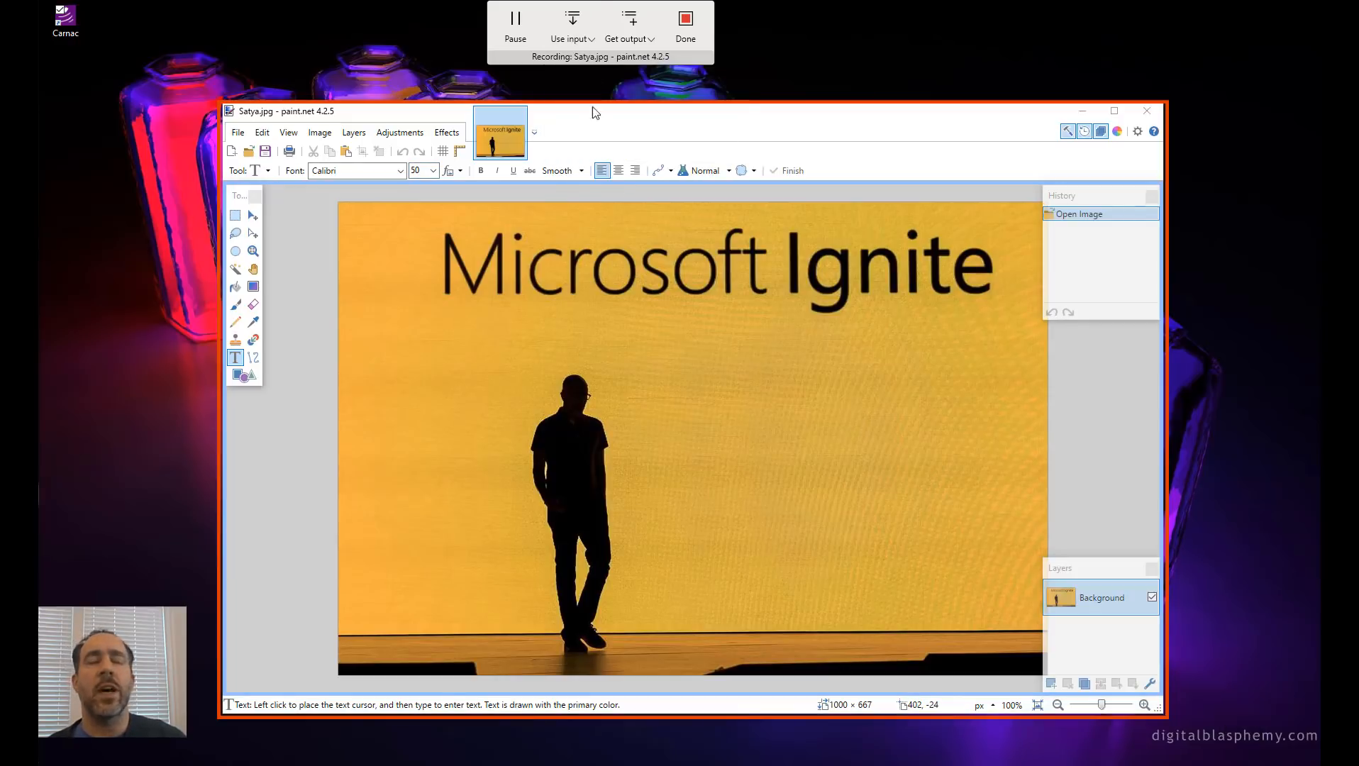
{"action": "left_click", "coordinate": [637, 473]}
{"action": "type", "text": "test cdap"}
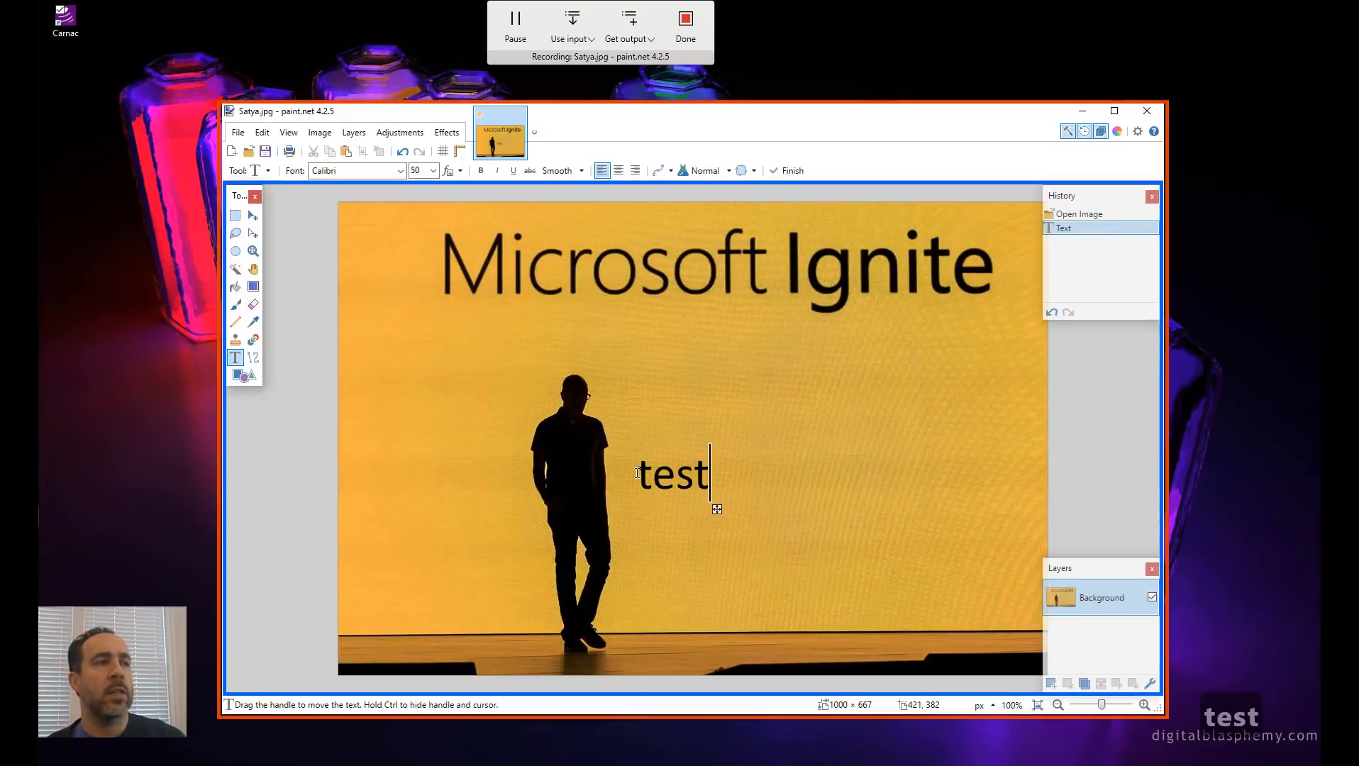
{"action": "key", "text": "BackSpace"}
{"action": "key", "text": "BackSpace"}
{"action": "key", "text": "BackSpace"}
{"action": "type", "text": "aption"}
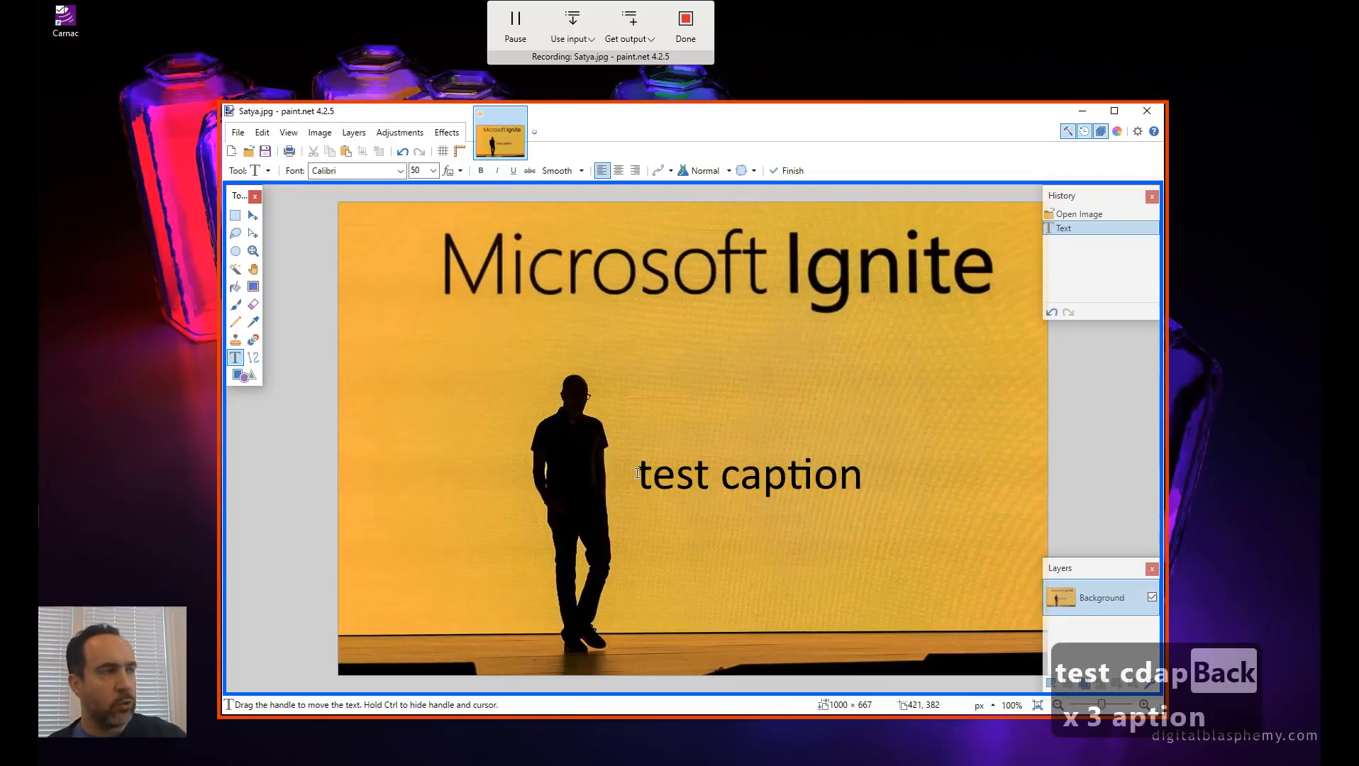
Save the captioned image as a new JPEG named newfile, accepting the save settings.
{"action": "key", "text": "ctrl+shift+s"}
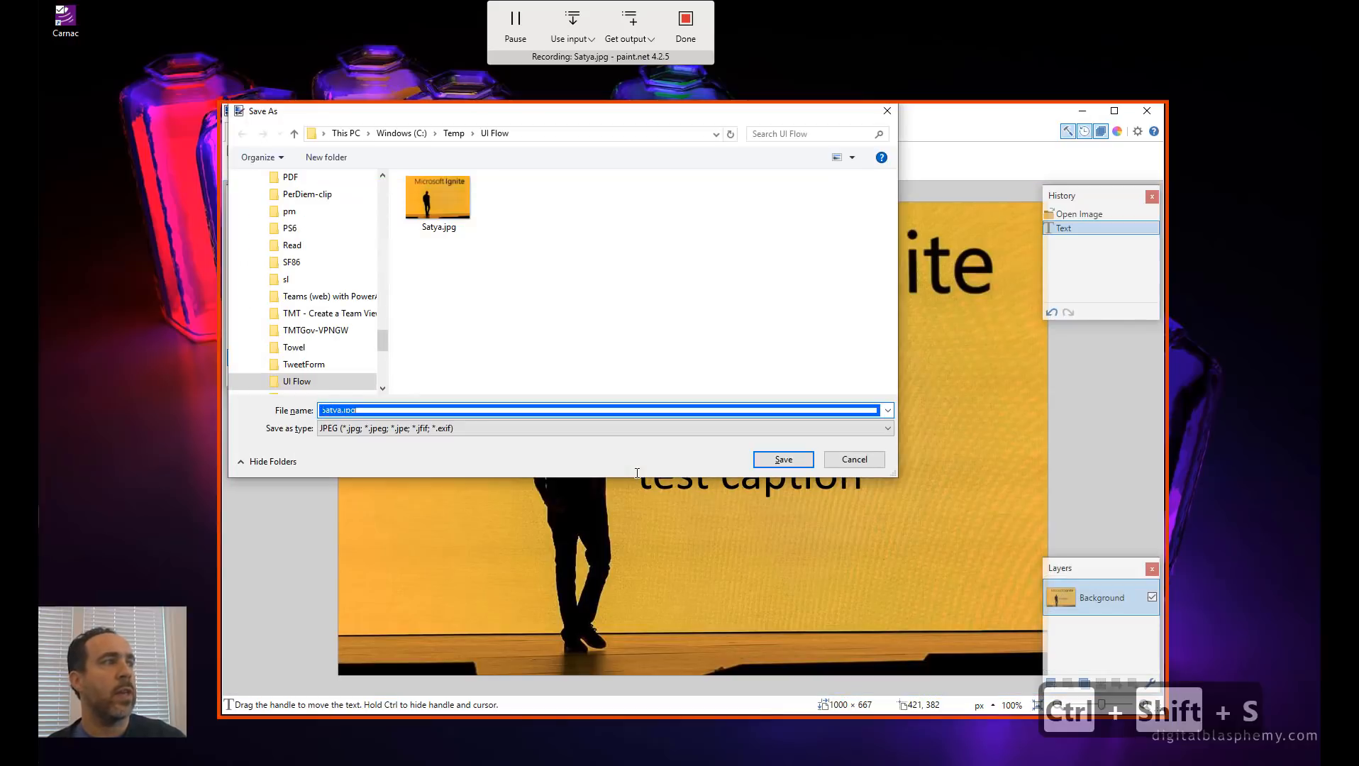
{"action": "type", "text": "newfile"}
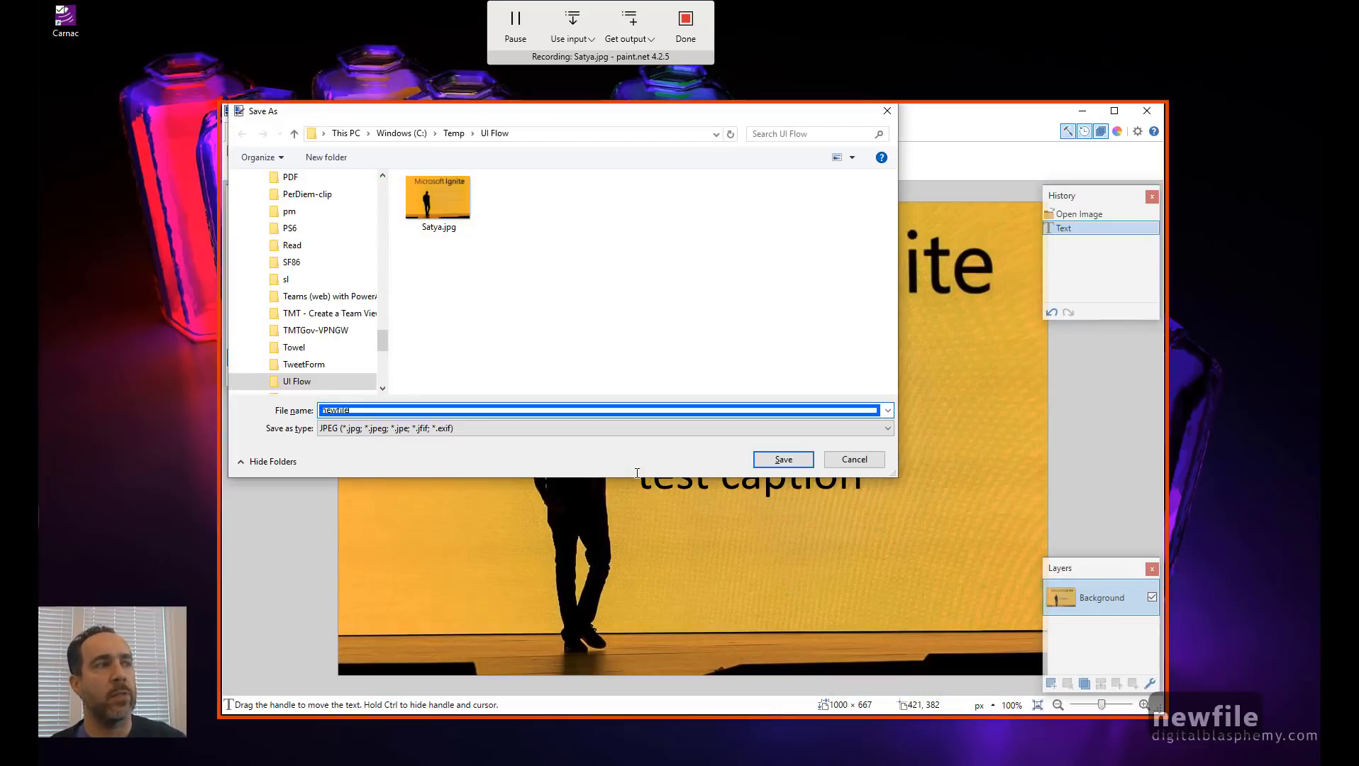
{"action": "key", "text": "Return"}
{"action": "key", "text": "Return"}
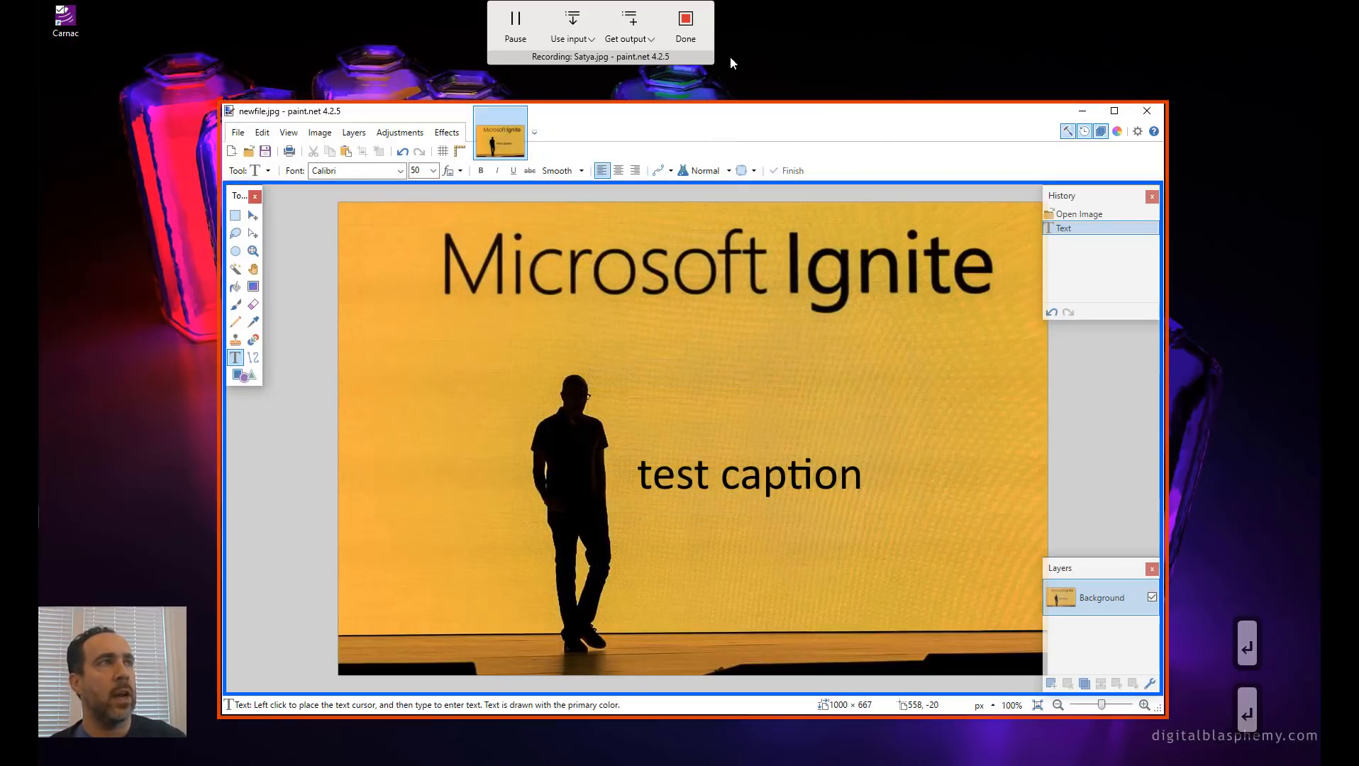
Finish the recording, return to the flow in Power Automate, and expand the recorded paint.net script.
{"action": "left_click", "coordinate": [695, 27]}
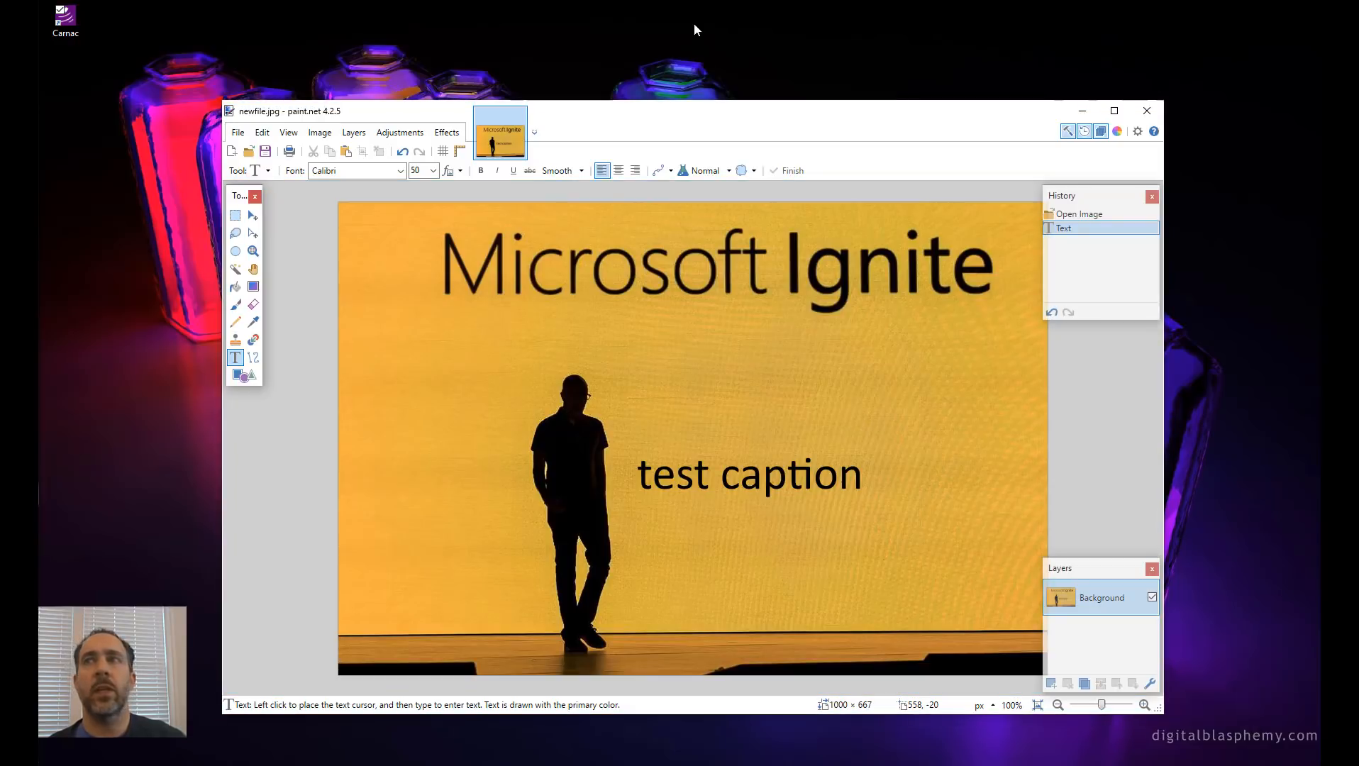
{"action": "left_click", "coordinate": [1084, 111]}
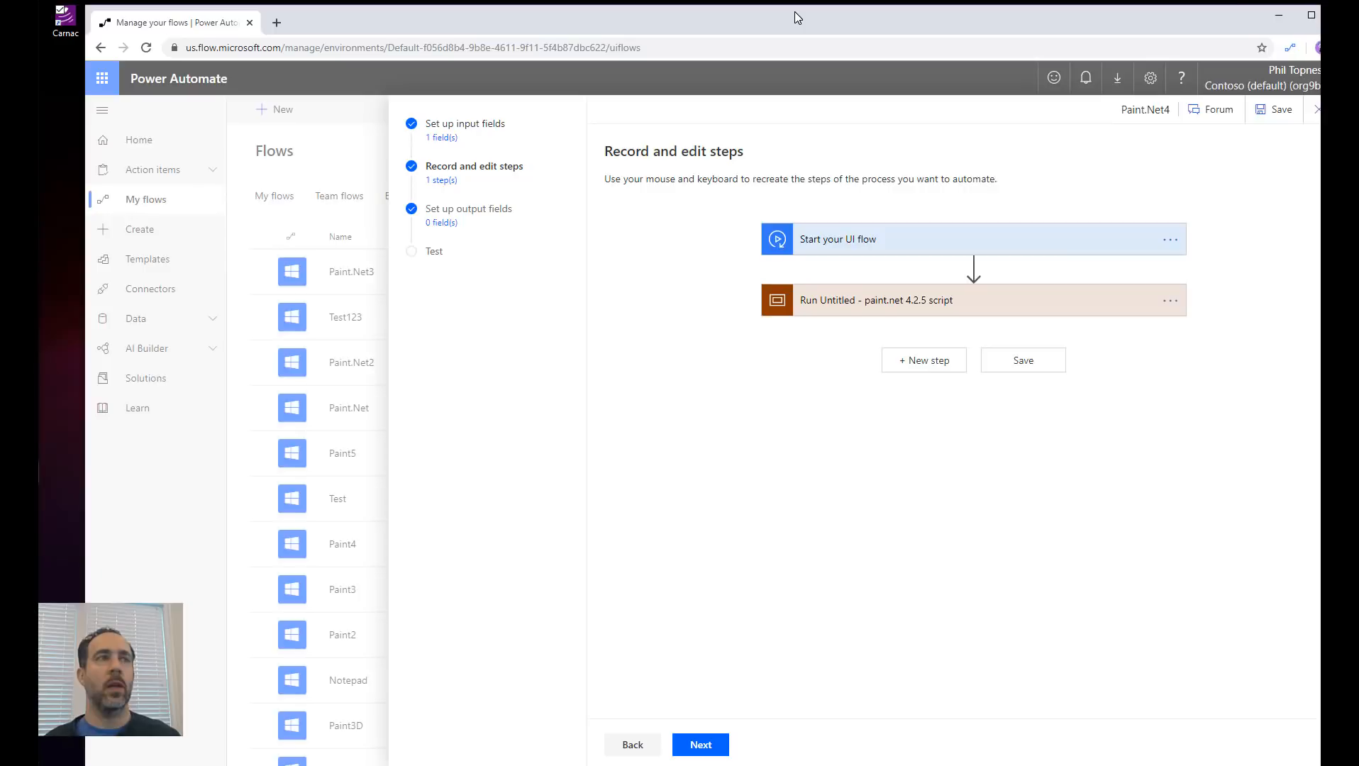
{"action": "double_click", "coordinate": [794, 11]}
{"action": "left_click", "coordinate": [1005, 294]}
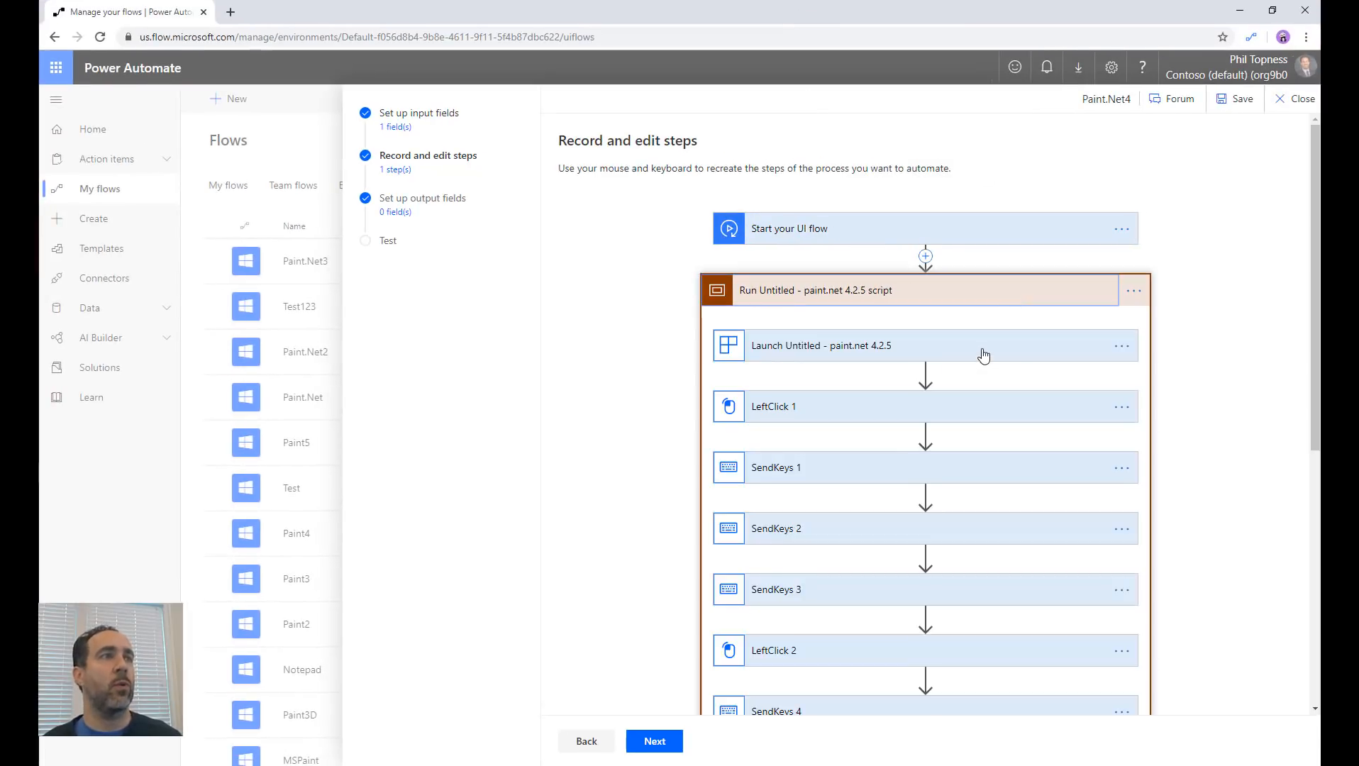
Check the launch action of the paint.net script and rename the LeftClick 1 action as Set Focus.
{"action": "left_click", "coordinate": [985, 347]}
{"action": "left_click", "coordinate": [984, 346]}
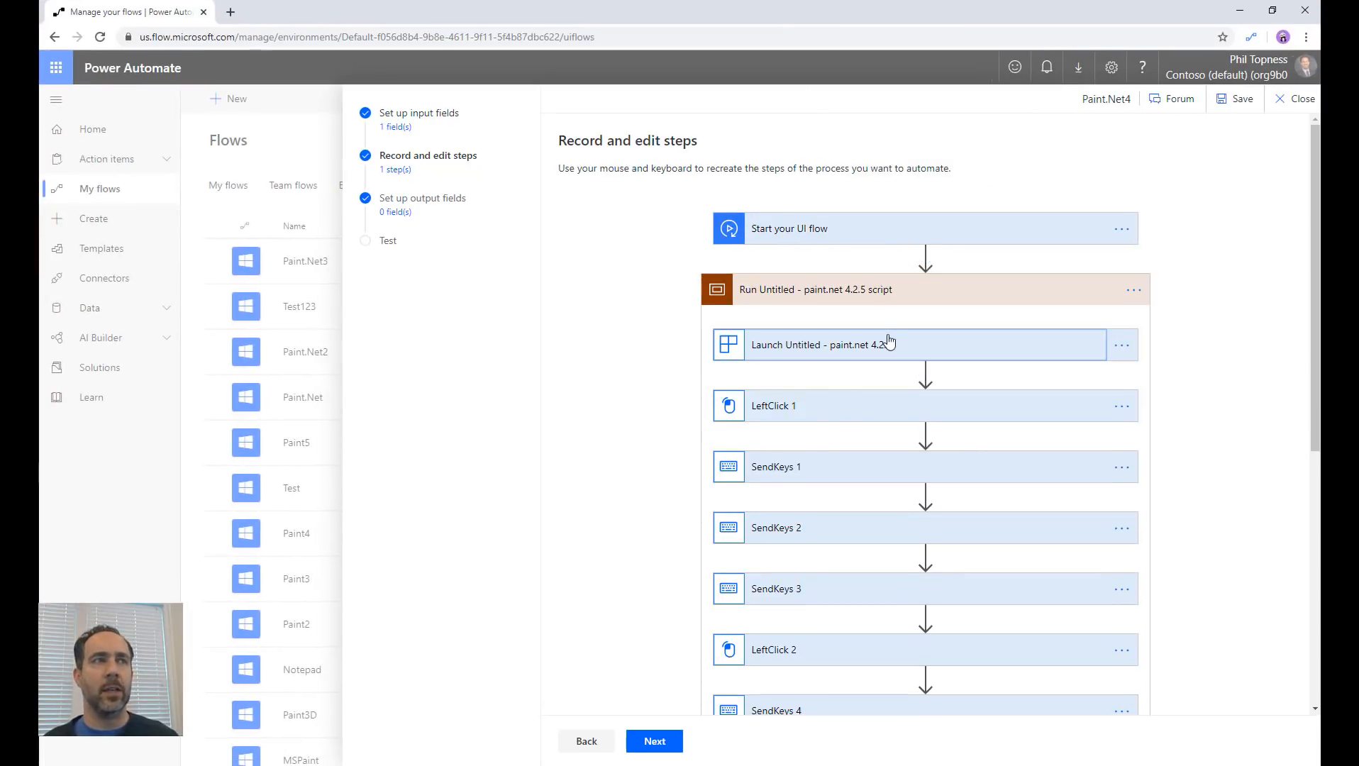
{"action": "scroll", "coordinate": [842, 429], "scroll_direction": "down", "scroll_amount": 1}
{"action": "scroll", "coordinate": [841, 428], "scroll_direction": "up", "scroll_amount": 1}
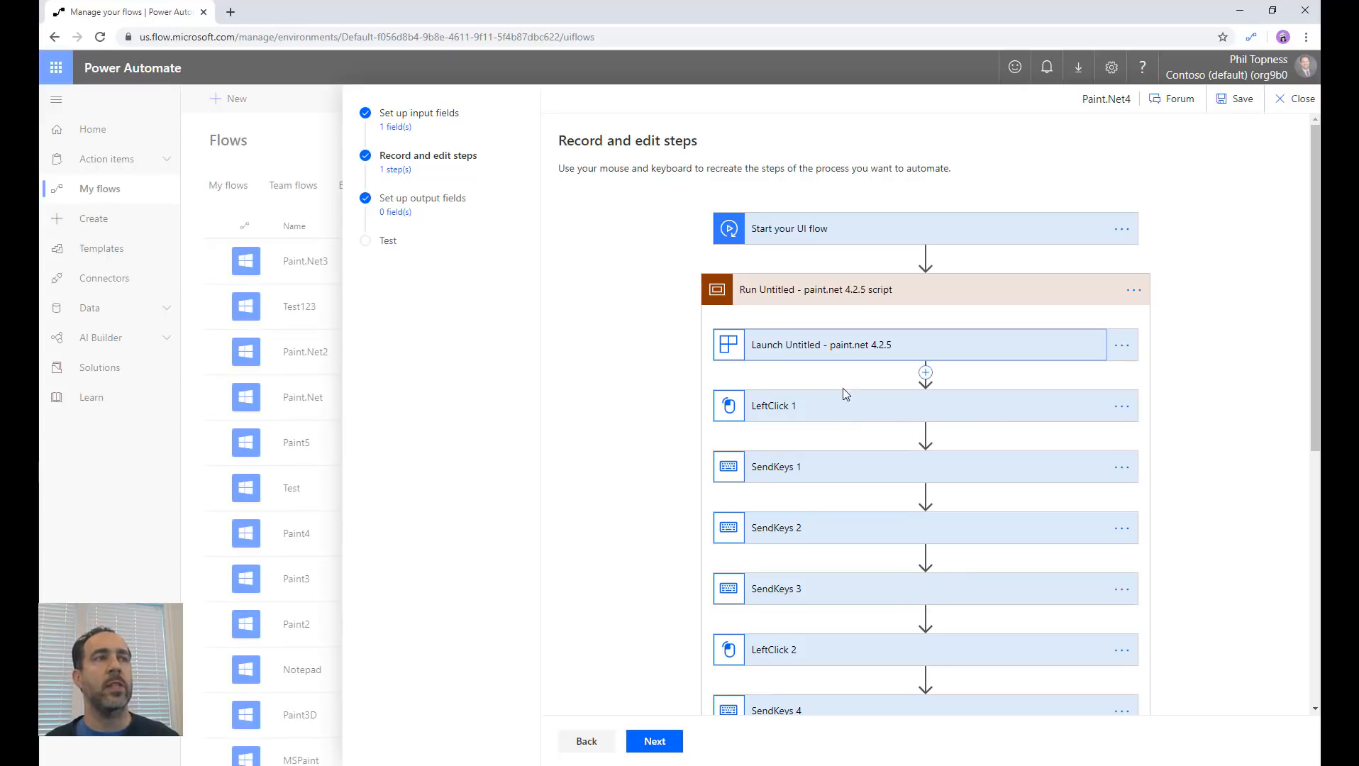
{"action": "left_click", "coordinate": [1120, 406]}
{"action": "left_click", "coordinate": [1052, 407]}
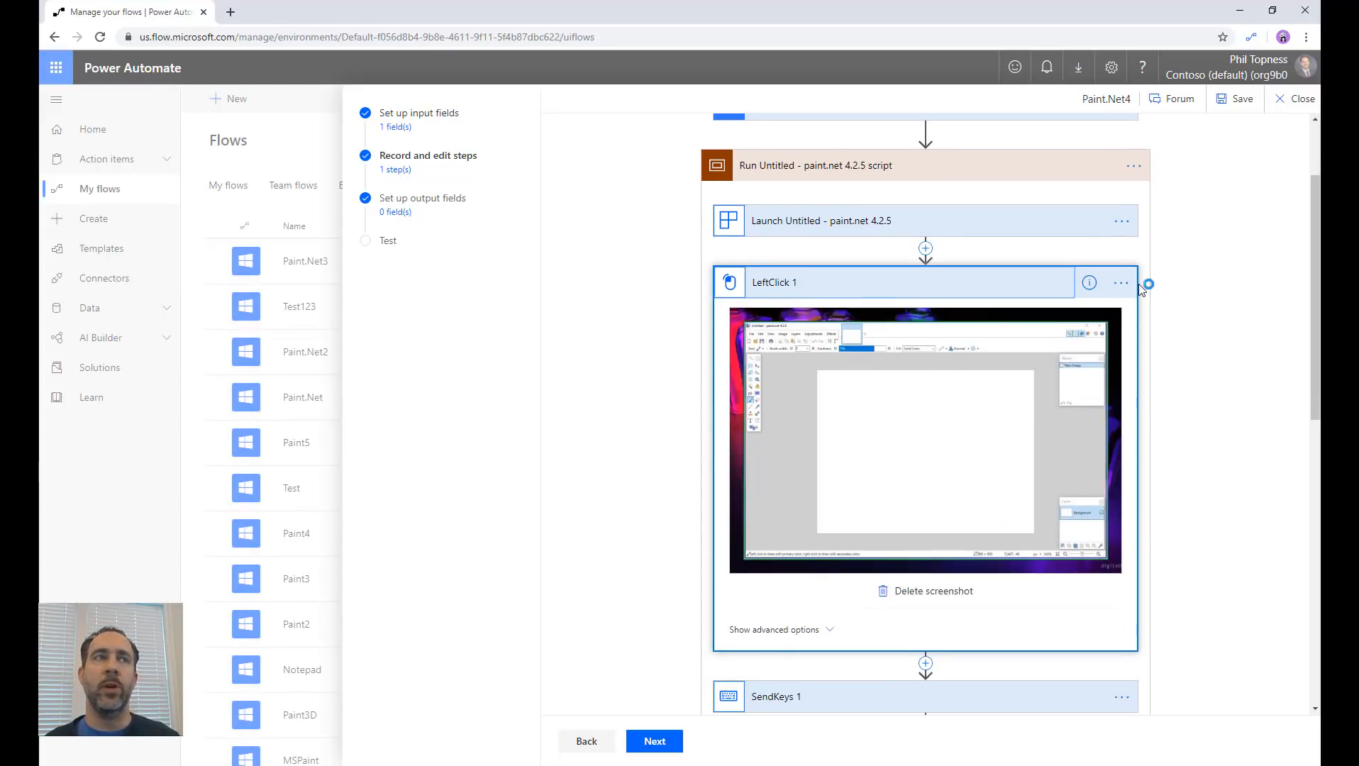
{"action": "left_click", "coordinate": [1120, 283]}
{"action": "left_click", "coordinate": [1171, 303]}
{"action": "type", "text": "Set Focus"}
{"action": "key", "text": "Return"}
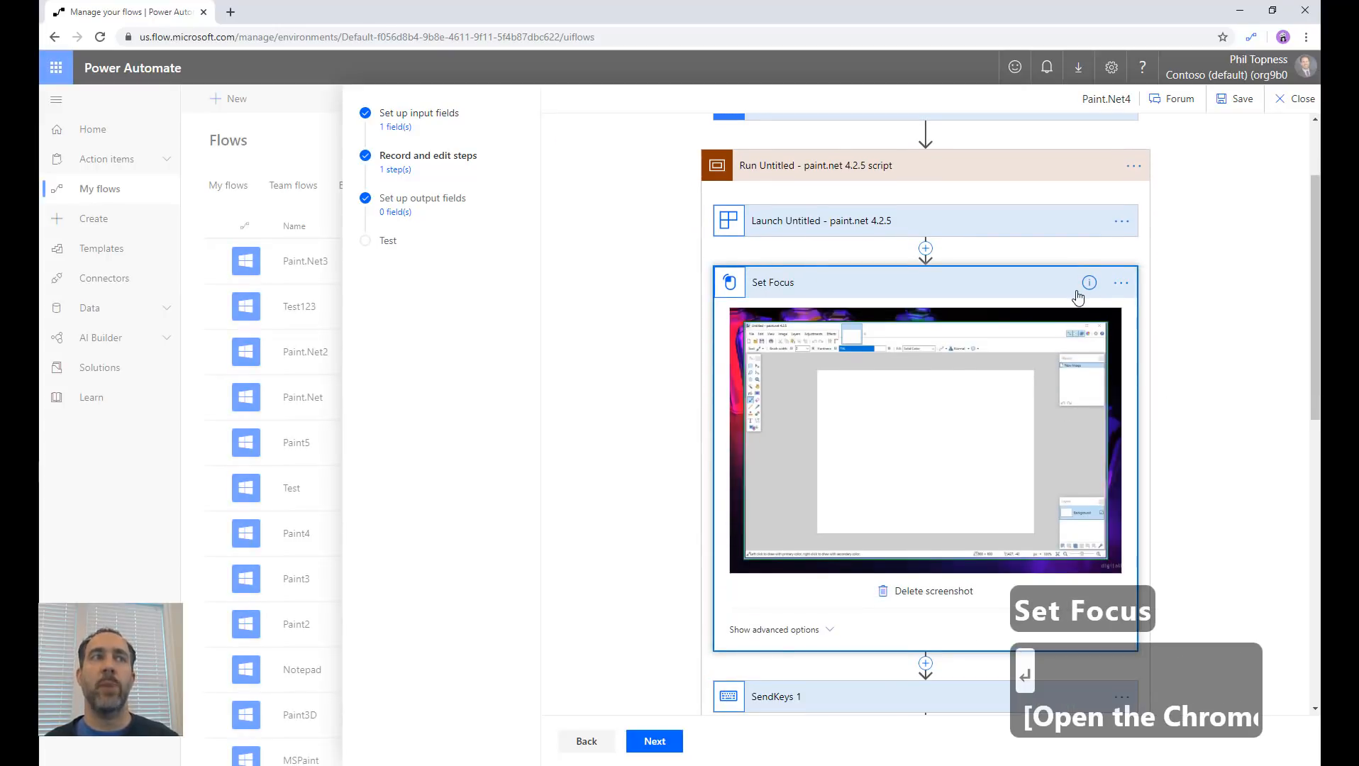
Expand the SendKeys 1 action that opens satya.jpg and rename it as Open File.
{"action": "scroll", "coordinate": [1000, 366], "scroll_direction": "down", "scroll_amount": 4}
{"action": "left_click", "coordinate": [1018, 374]}
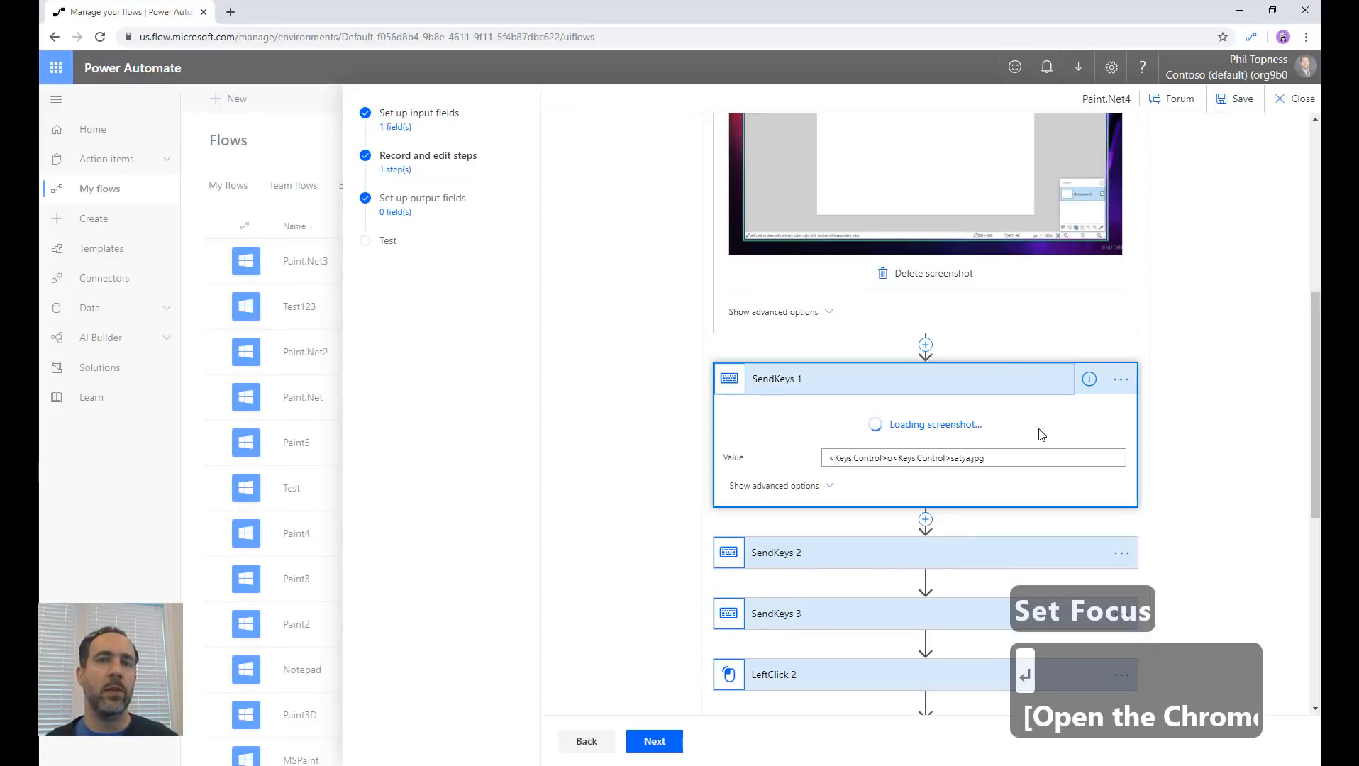
{"action": "left_click", "coordinate": [1121, 379]}
{"action": "left_click", "coordinate": [1167, 399]}
{"action": "type", "text": "Open File"}
{"action": "key", "text": "Return"}
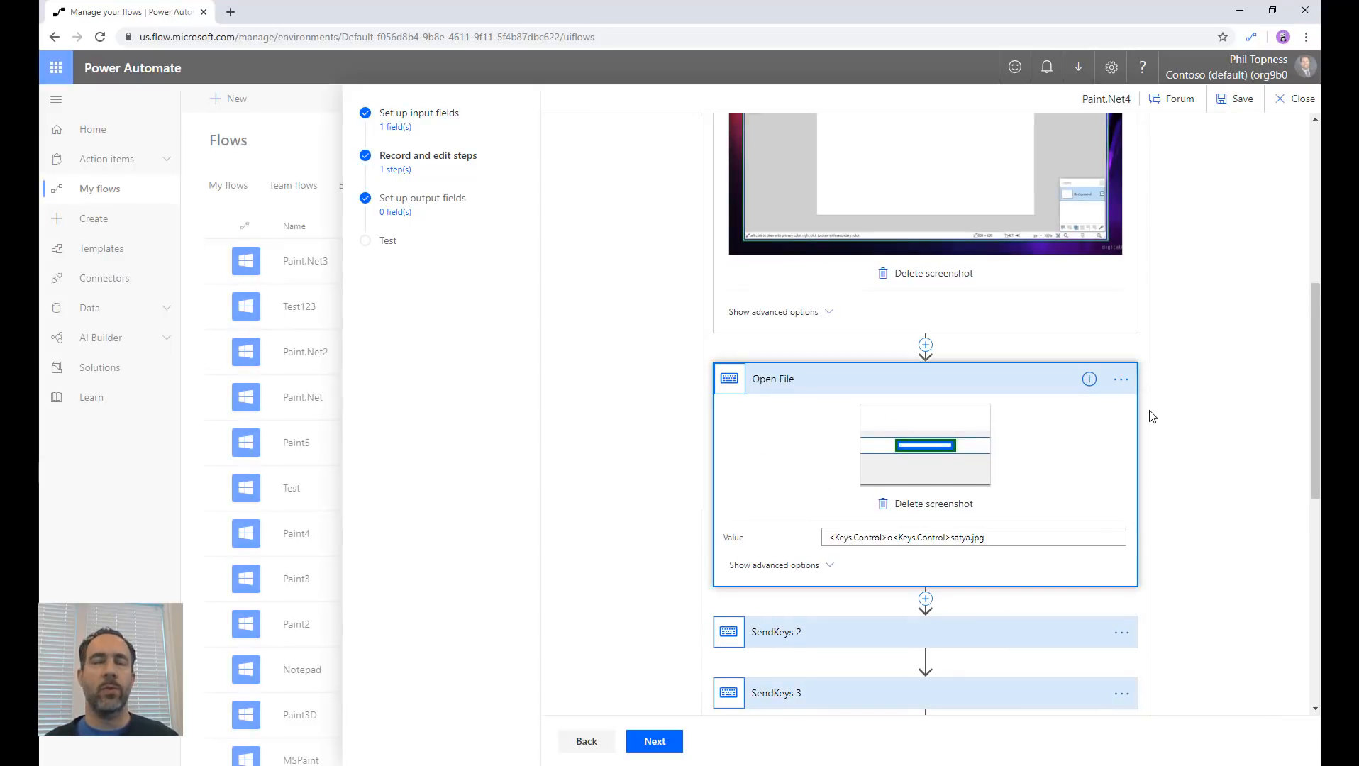
Expand the SendKeys 2 action and rename it as Submit open file dialog.
{"action": "scroll", "coordinate": [1096, 447], "scroll_direction": "down", "scroll_amount": 2}
{"action": "left_click", "coordinate": [1010, 512]}
{"action": "scroll", "coordinate": [1057, 397], "scroll_direction": "down", "scroll_amount": 3}
{"action": "left_click", "coordinate": [1120, 277]}
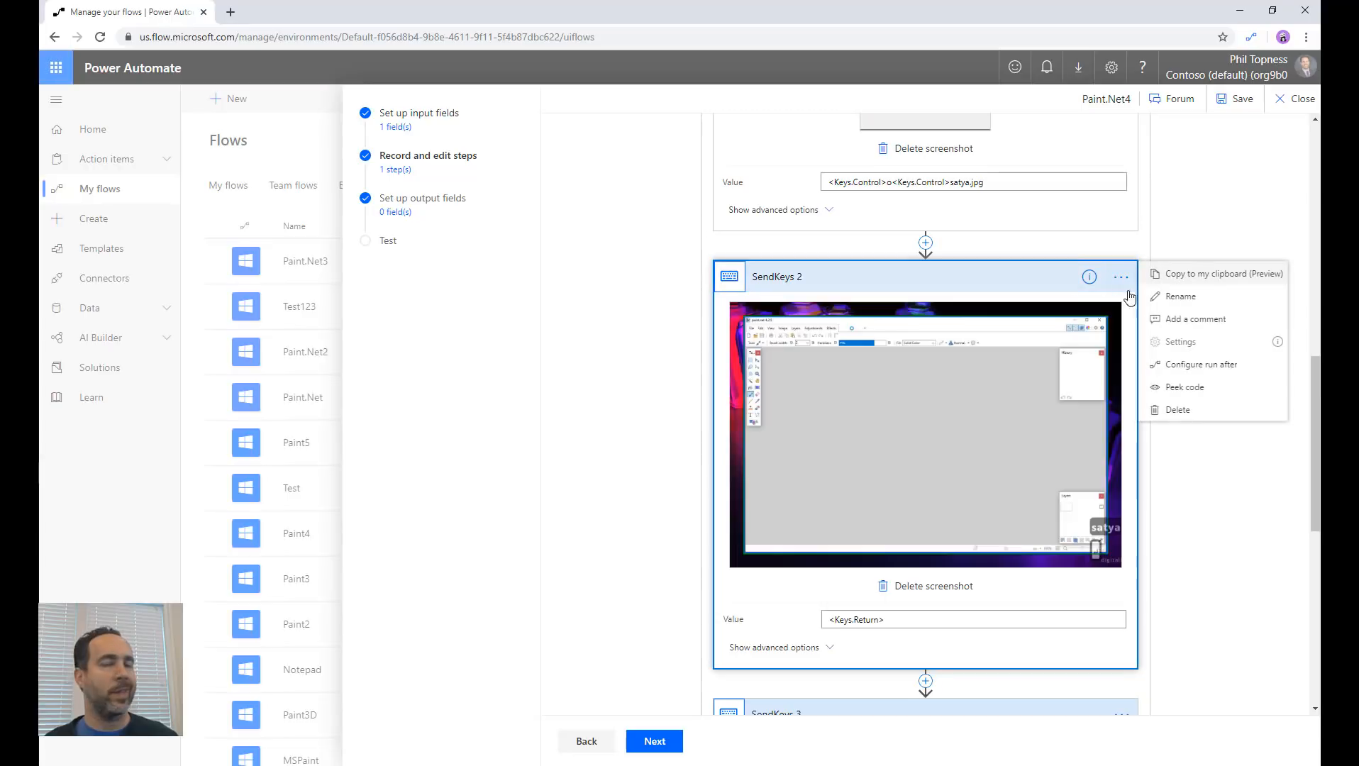
{"action": "left_click", "coordinate": [1170, 296]}
{"action": "type", "text": "Submit open file"}
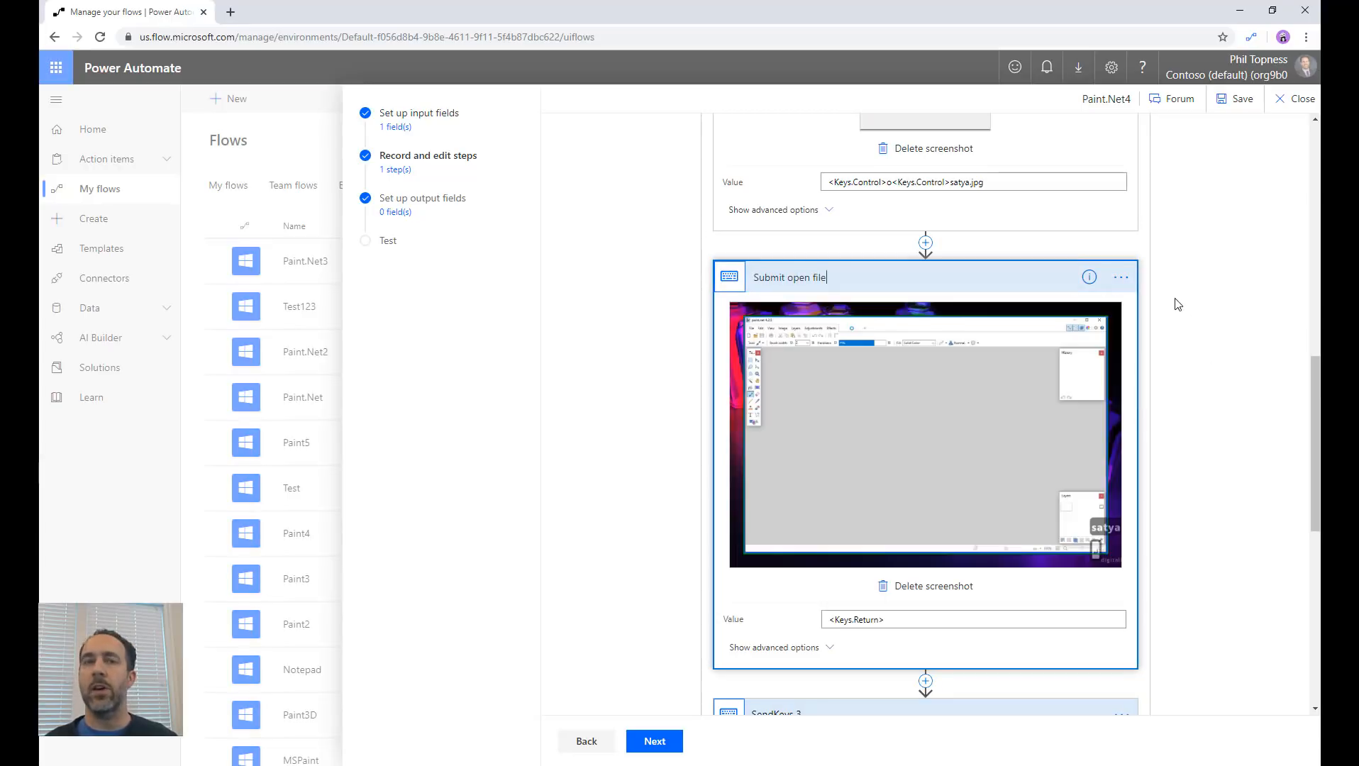
{"action": "type", "text": " dialog"}
Expand the SendKeys 3 action and rename it as Select type control.
{"action": "scroll", "coordinate": [913, 430], "scroll_direction": "down", "scroll_amount": 4}
{"action": "left_click", "coordinate": [1084, 434]}
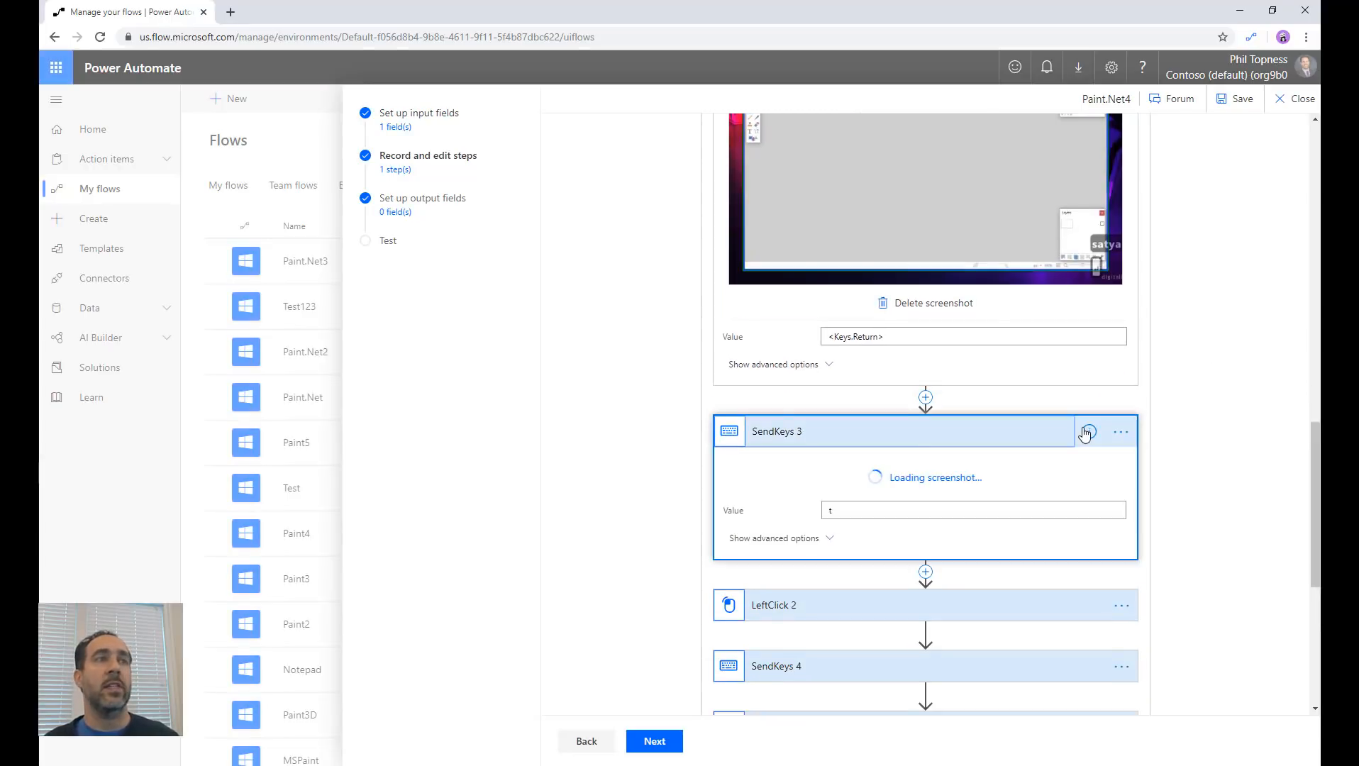
{"action": "scroll", "coordinate": [1088, 334], "scroll_direction": "down", "scroll_amount": 3}
{"action": "left_click", "coordinate": [1120, 201]}
{"action": "left_click", "coordinate": [1170, 220]}
{"action": "type", "text": "Sel"}
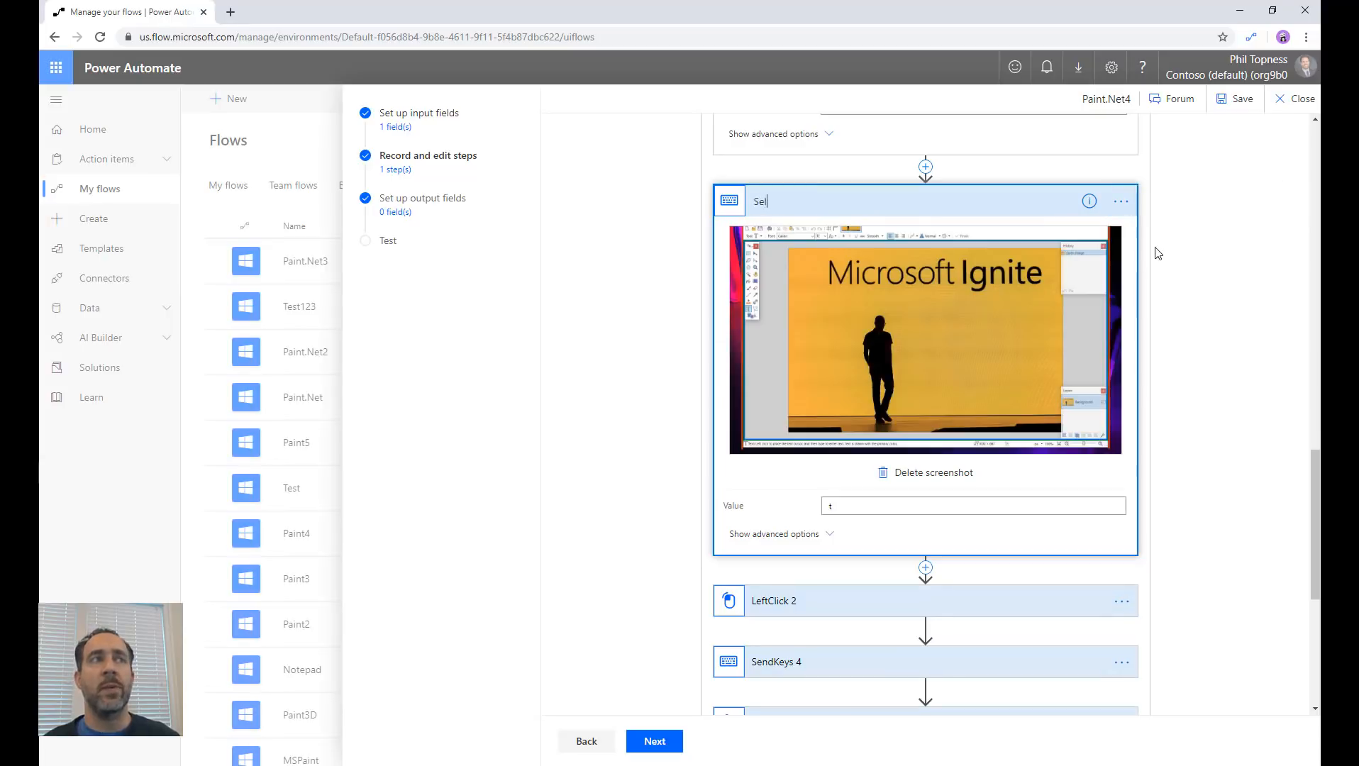
{"action": "type", "text": "ect type control"}
Expand the LeftClick 2 action and rename it as Set font size.
{"action": "scroll", "coordinate": [1139, 269], "scroll_direction": "down", "scroll_amount": 4}
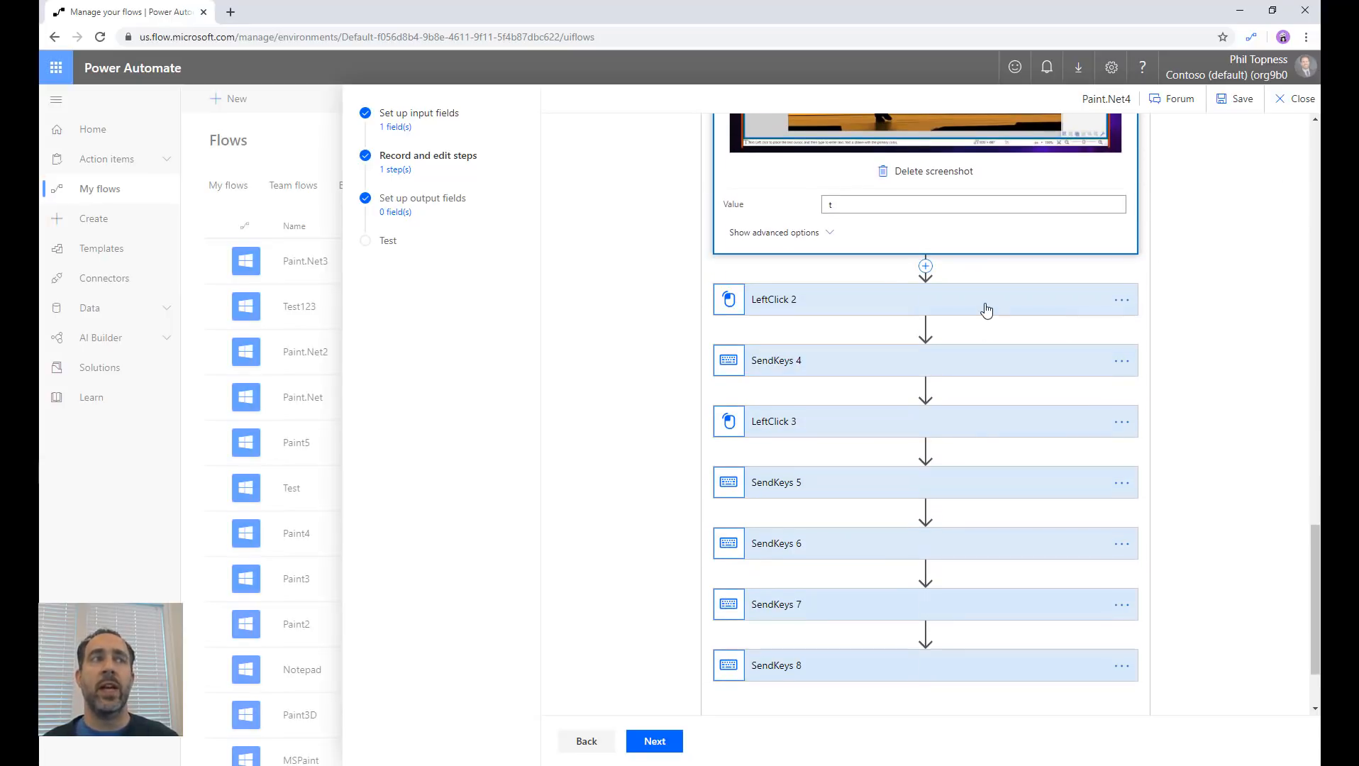
{"action": "left_click", "coordinate": [986, 302]}
{"action": "left_click", "coordinate": [1121, 301]}
{"action": "left_click", "coordinate": [1170, 320]}
{"action": "type", "text": "S"}
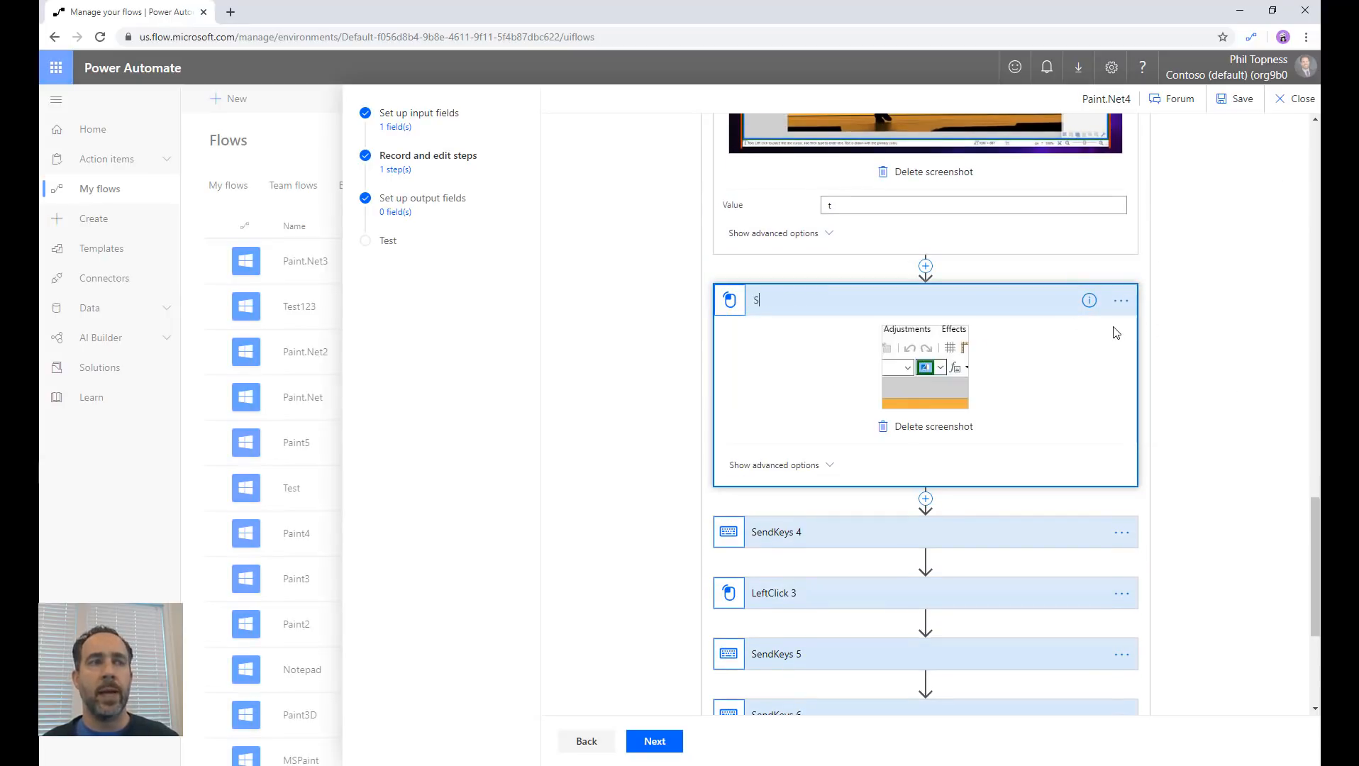
{"action": "type", "text": "et font size"}
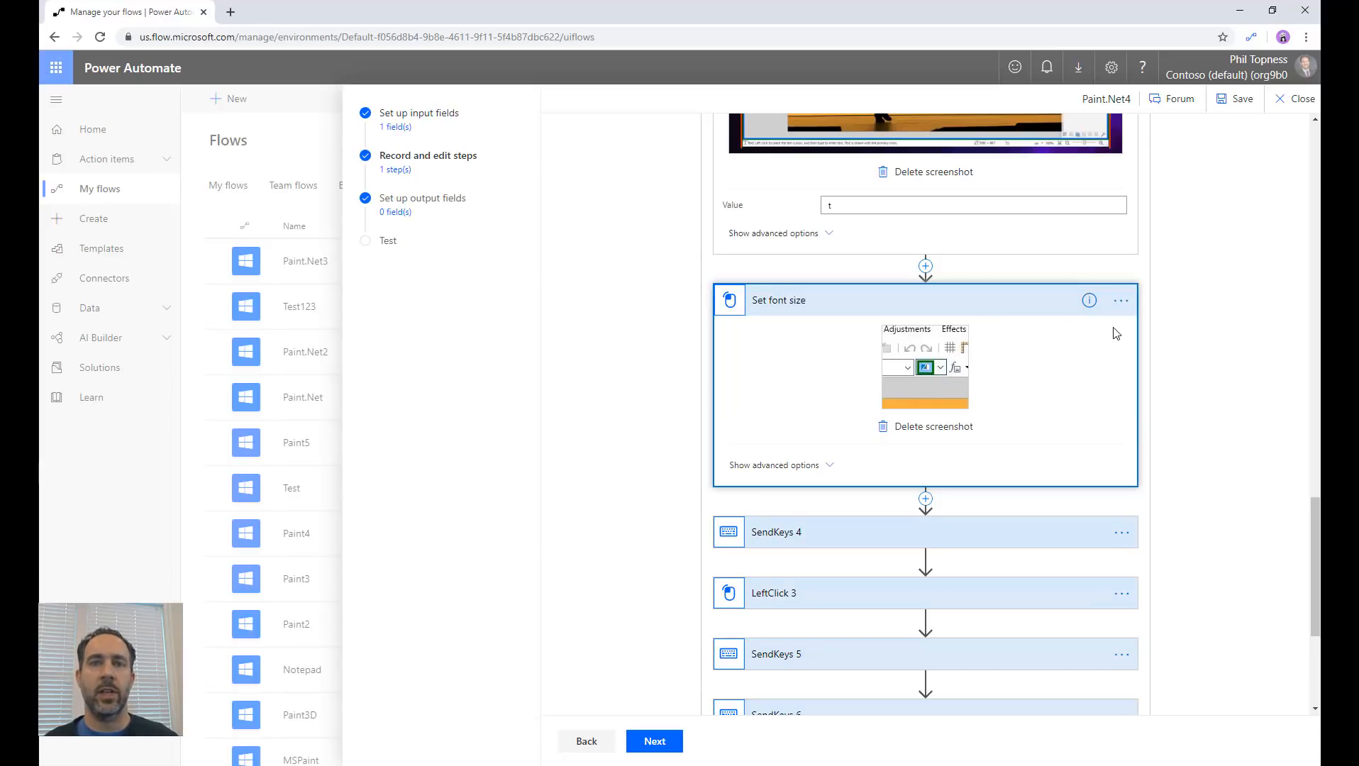
Expand the SendKeys 4 action and rename it as Font size 50.
{"action": "left_click", "coordinate": [1060, 542]}
{"action": "left_click", "coordinate": [1122, 176]}
{"action": "left_click", "coordinate": [1169, 196]}
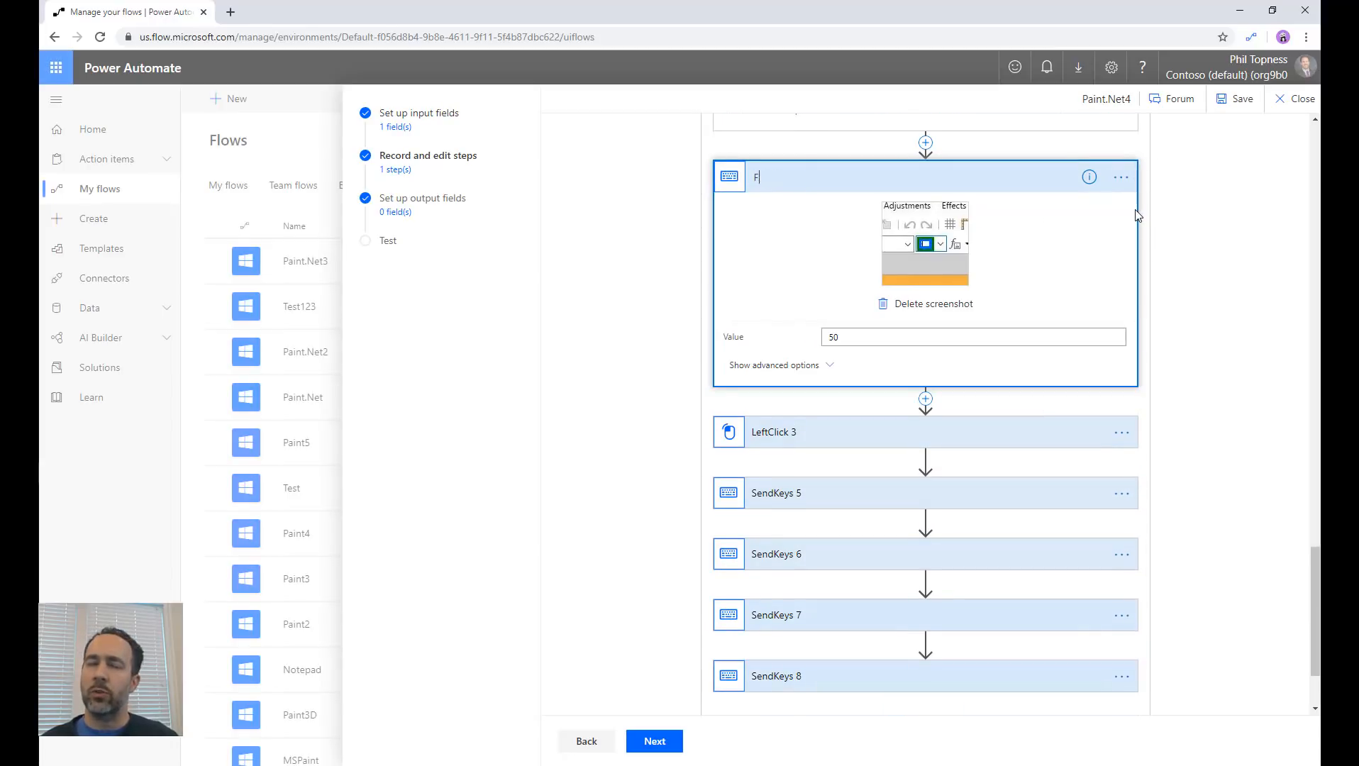
{"action": "type", "text": "Font size 6"}
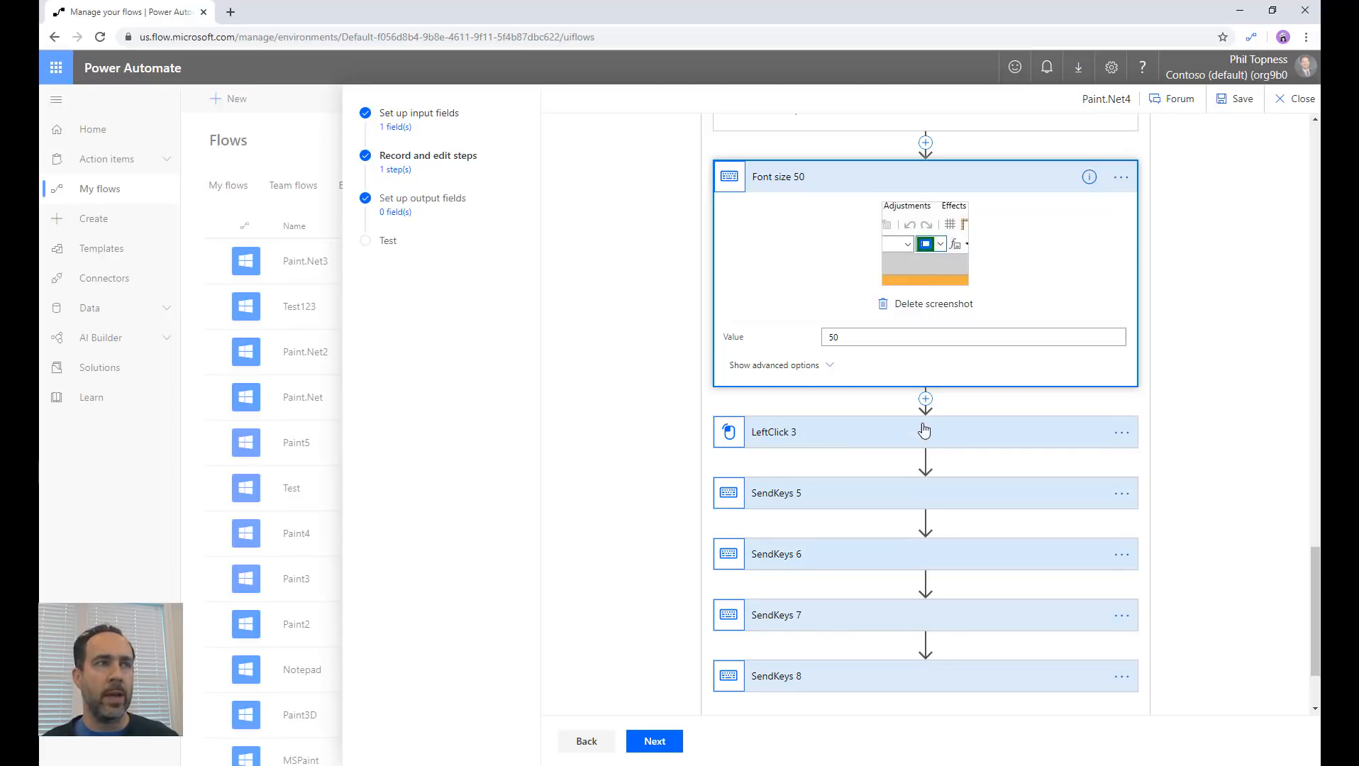
Expand the LeftClick 3 action and rename it as Place text.
{"action": "left_click", "coordinate": [930, 432]}
{"action": "left_click", "coordinate": [1121, 217]}
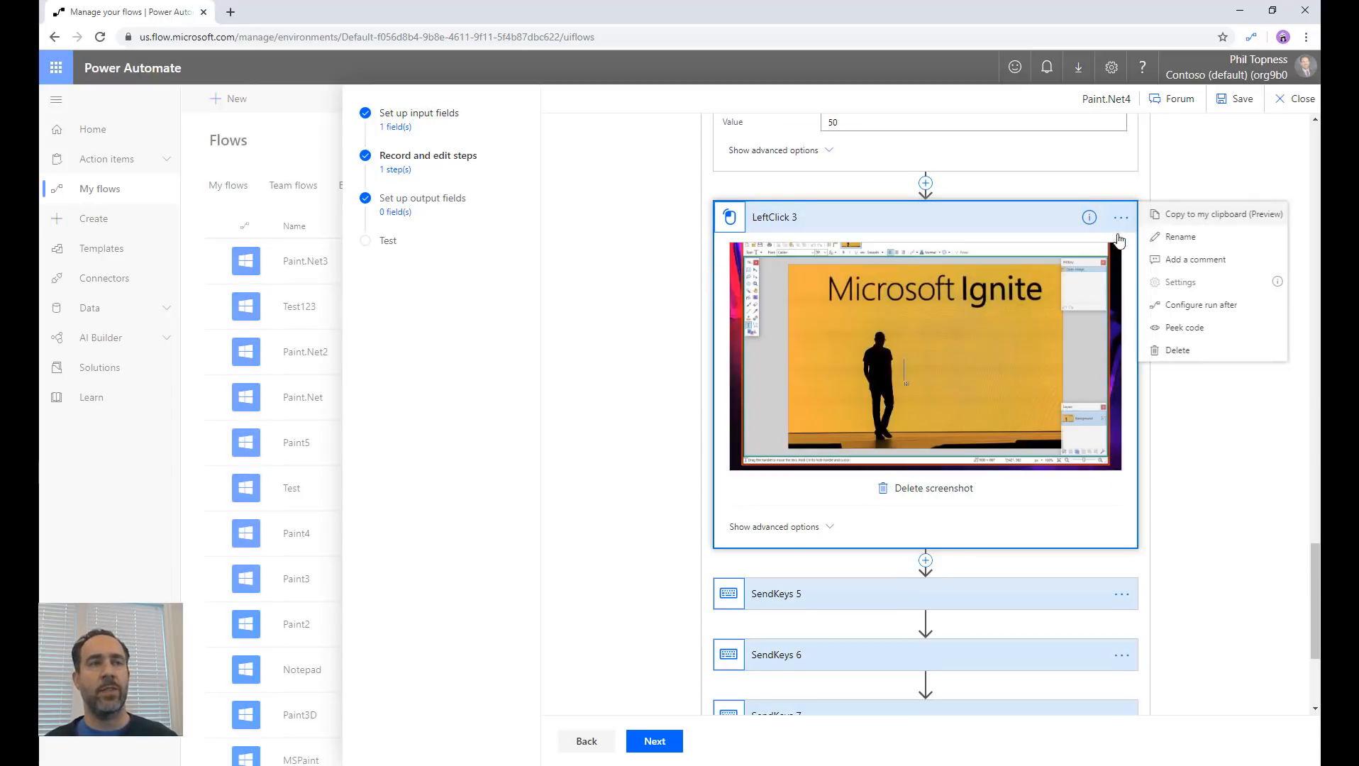
{"action": "left_click", "coordinate": [1168, 238]}
{"action": "type", "text": "Place t"}
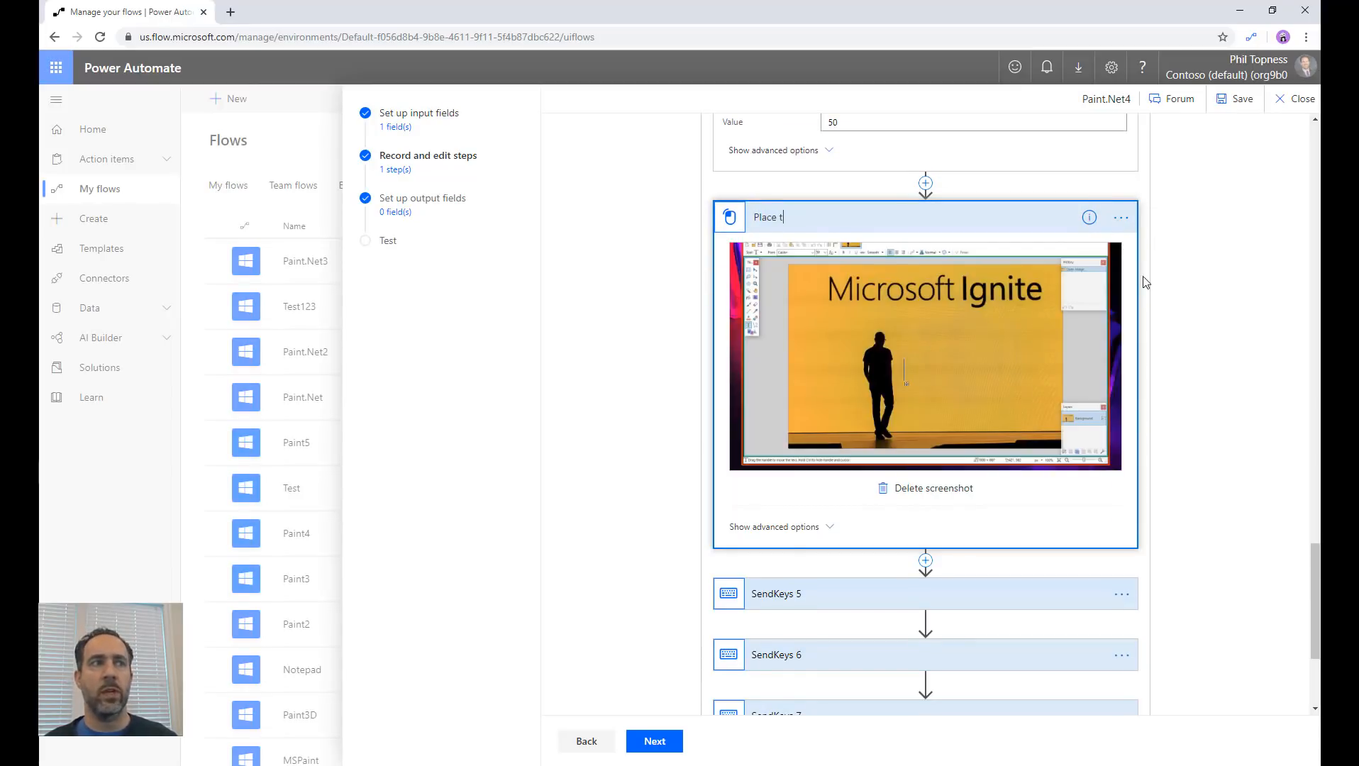
{"action": "type", "text": "ext"}
{"action": "key", "text": "Return"}
Expand the SendKeys 5 action holding the recorded test caption and rename it as set caption.
{"action": "scroll", "coordinate": [1107, 312], "scroll_direction": "down", "scroll_amount": 4}
{"action": "left_click", "coordinate": [990, 370]}
{"action": "scroll", "coordinate": [1004, 348], "scroll_direction": "down", "scroll_amount": 2}
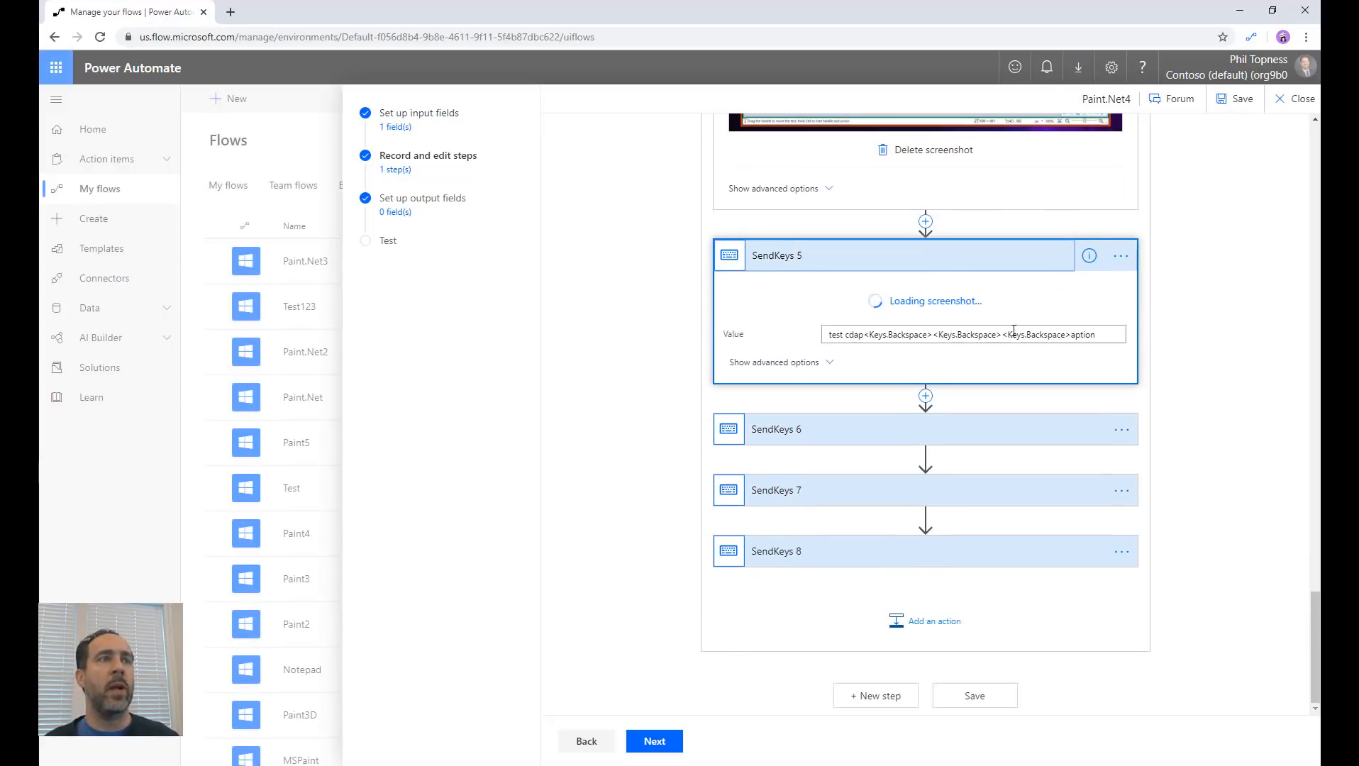
{"action": "left_click", "coordinate": [1121, 255]}
{"action": "left_click", "coordinate": [1153, 276]}
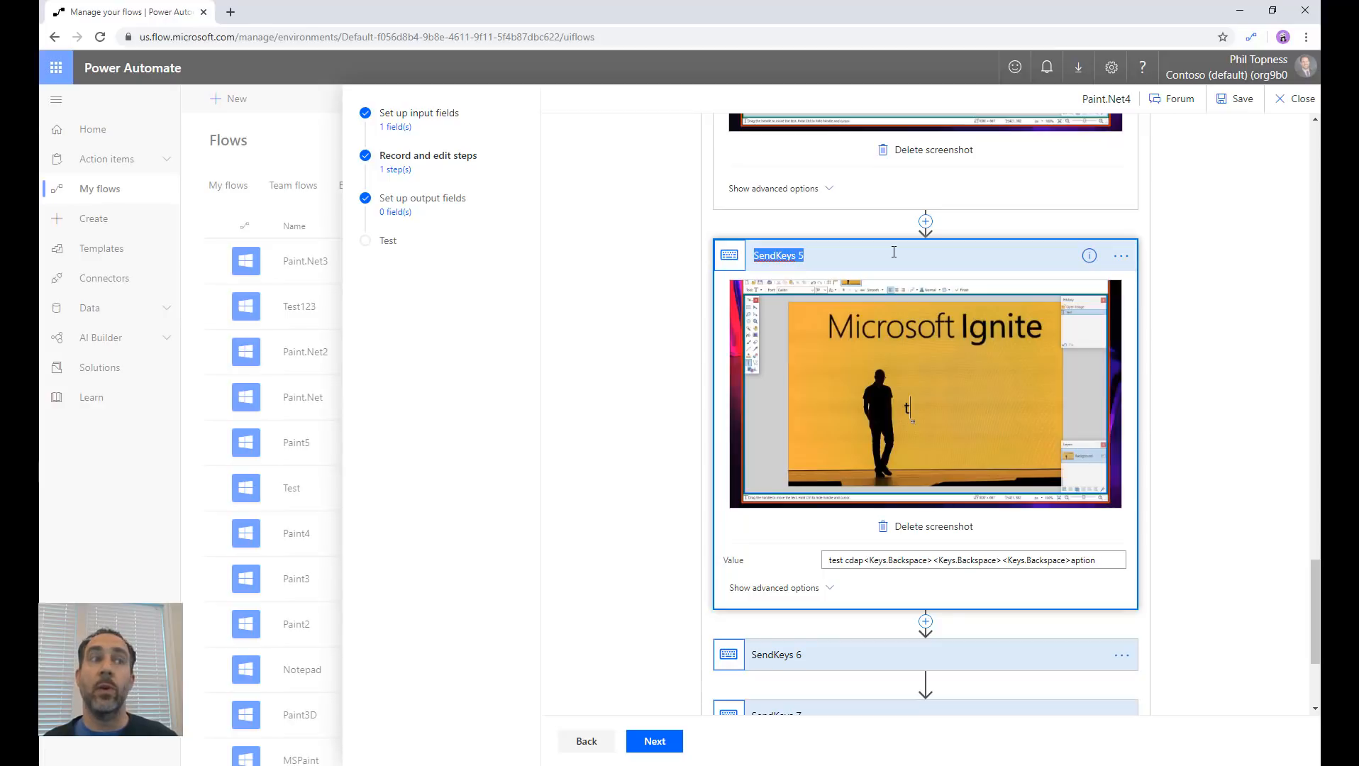
{"action": "type", "text": "set captio"}
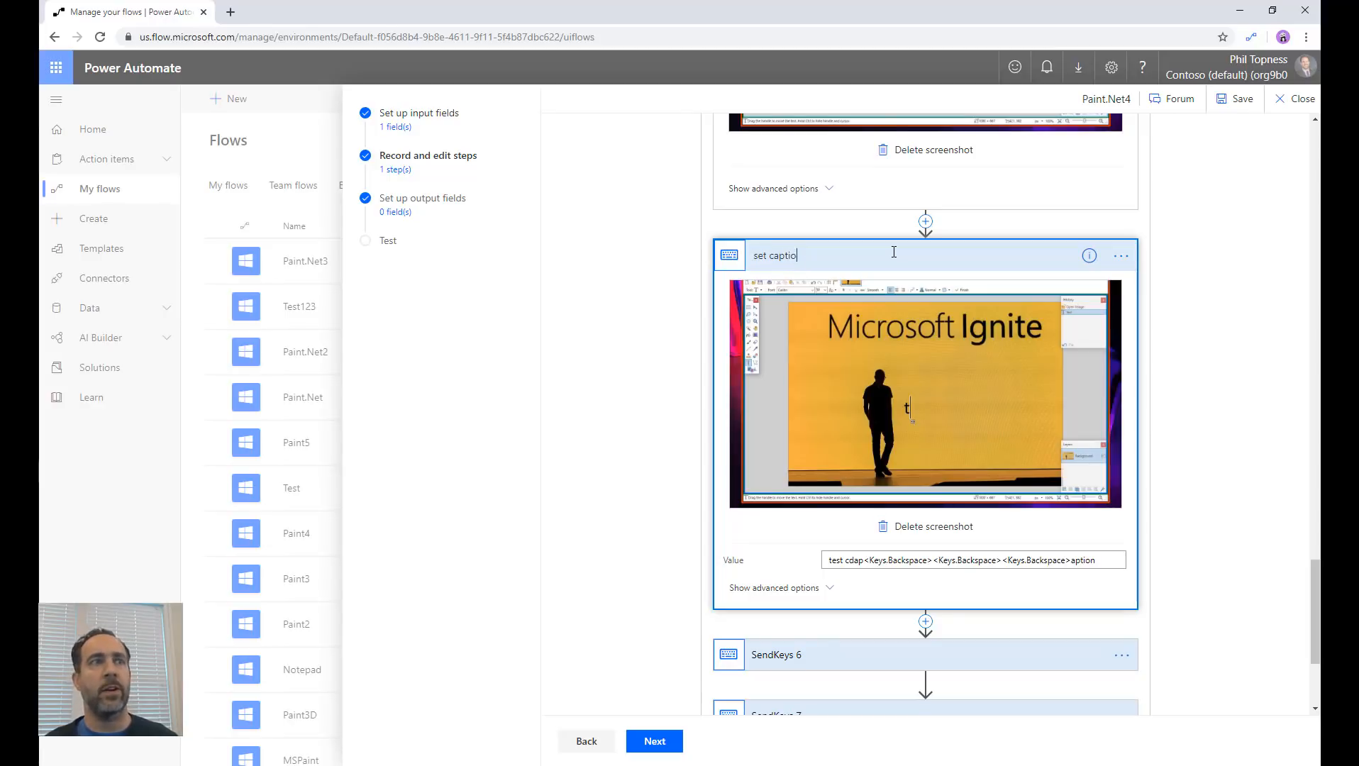
{"action": "type", "text": "n"}
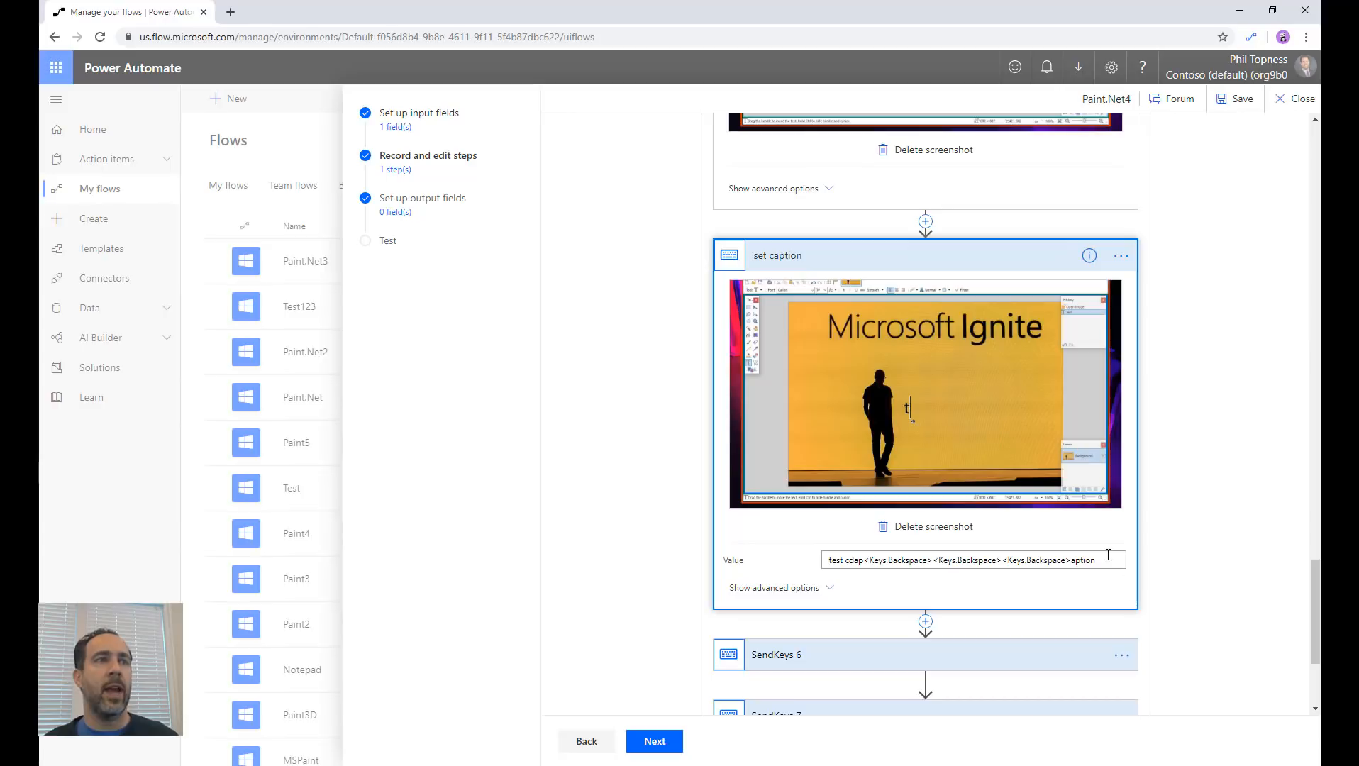
Replace the recorded text in the set caption action's value with the Caption input as dynamic content.
{"action": "left_click_drag", "start_coordinate": [1110, 560], "coordinate": [805, 557]}
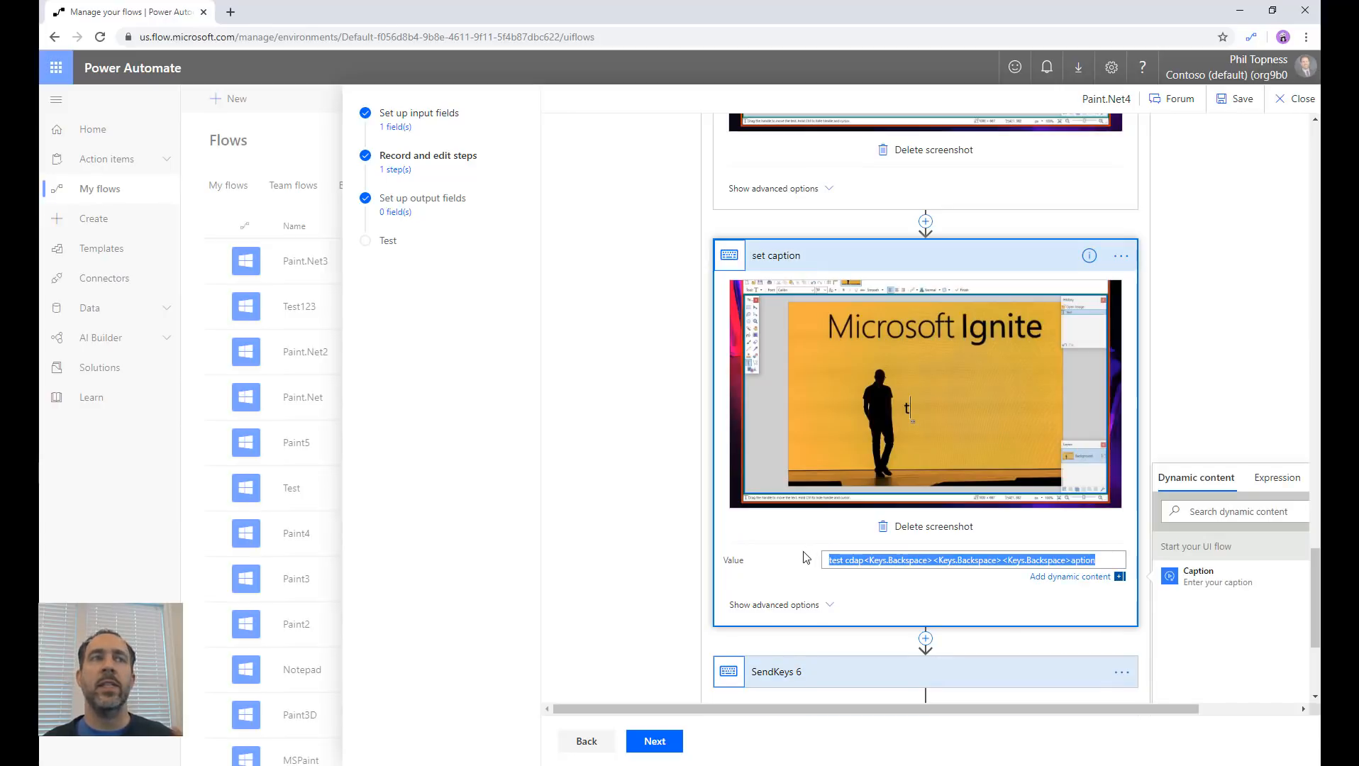
{"action": "key", "text": "BackSpace"}
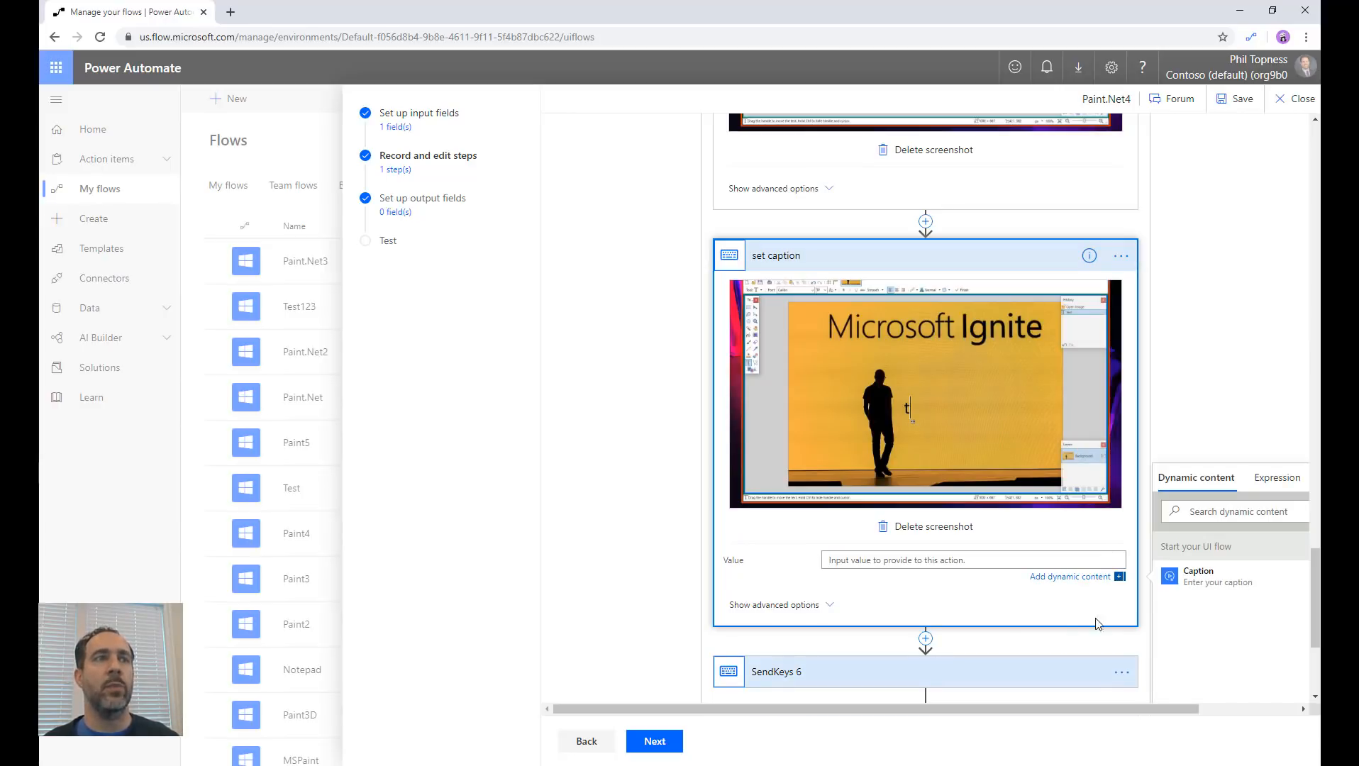
{"action": "left_click", "coordinate": [1194, 576]}
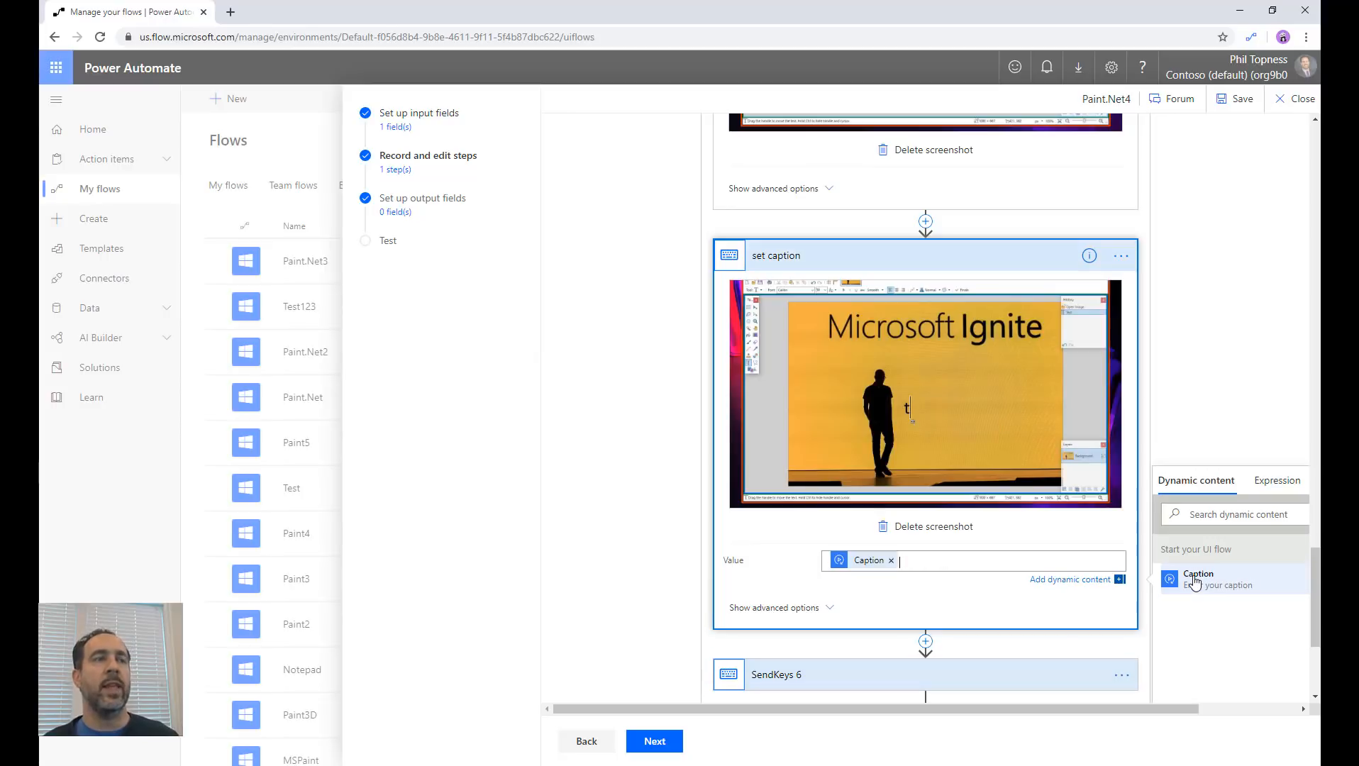
Expand the SendKeys 6 action and rename it as Save As.
{"action": "scroll", "coordinate": [971, 573], "scroll_direction": "down", "scroll_amount": 3}
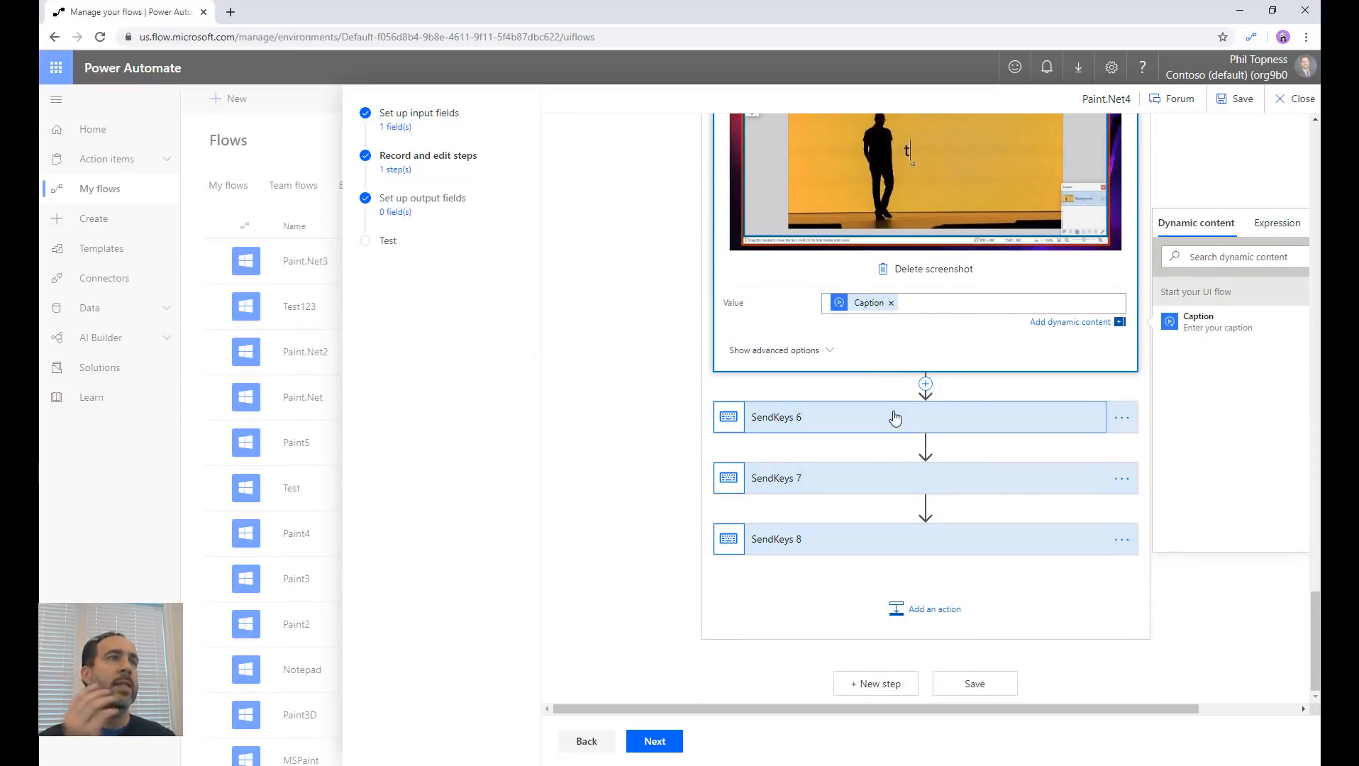
{"action": "left_click", "coordinate": [897, 420]}
{"action": "scroll", "coordinate": [891, 421], "scroll_direction": "down", "scroll_amount": 2}
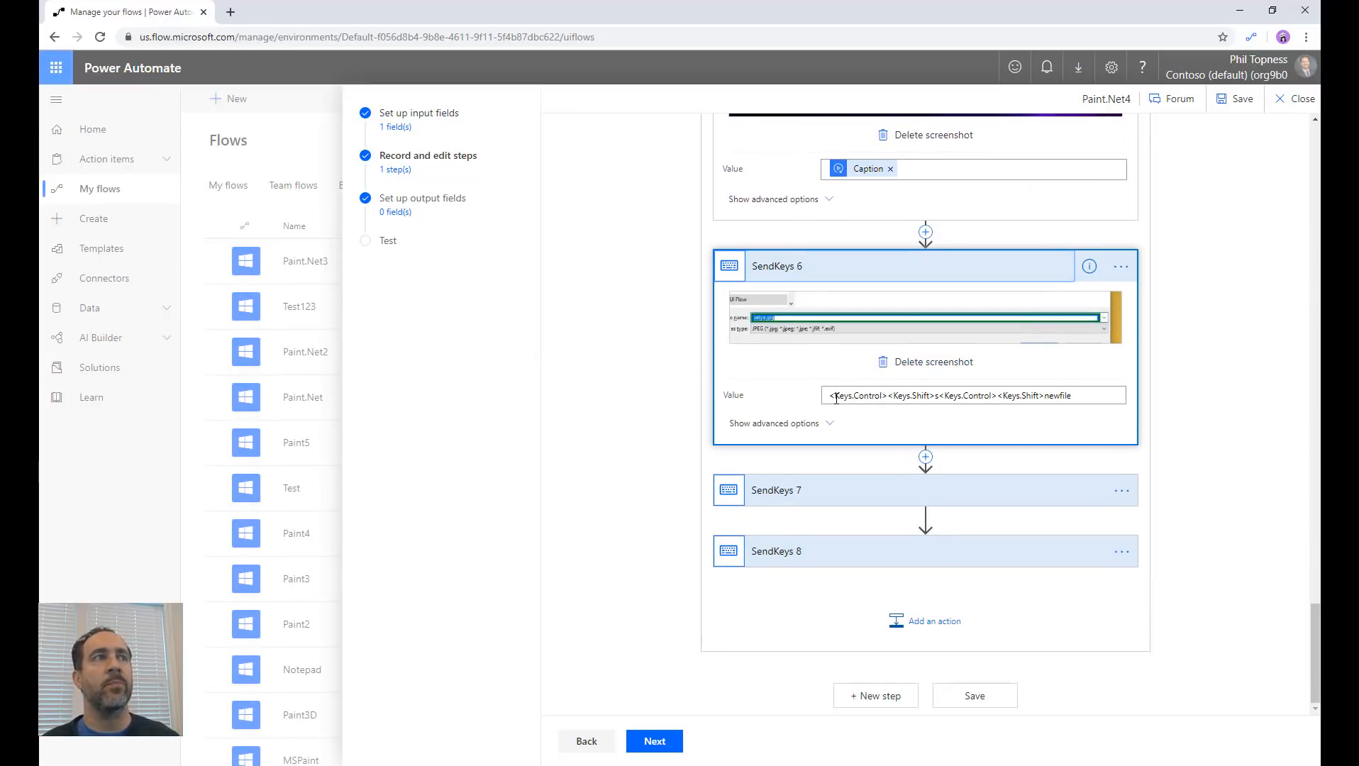
{"action": "left_click", "coordinate": [1121, 267]}
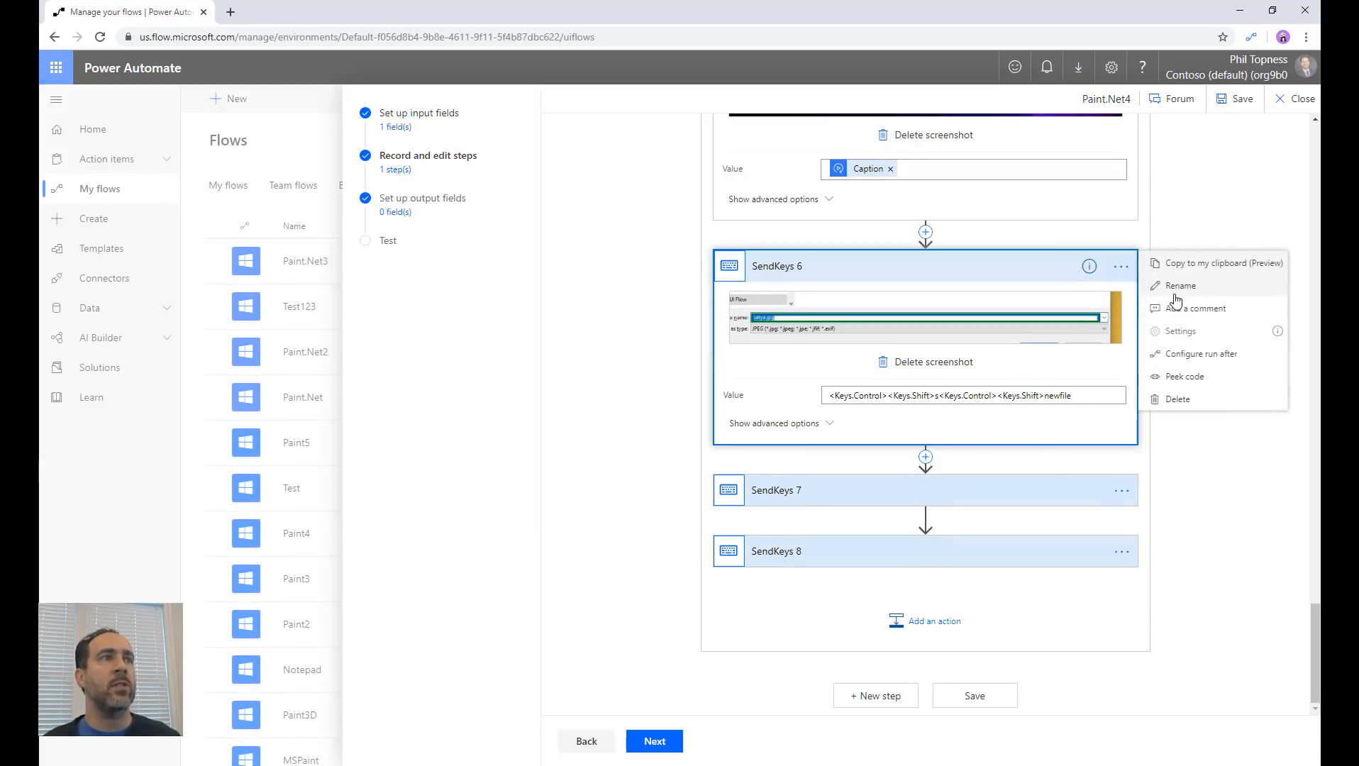
{"action": "left_click", "coordinate": [1175, 283]}
{"action": "type", "text": "s"}
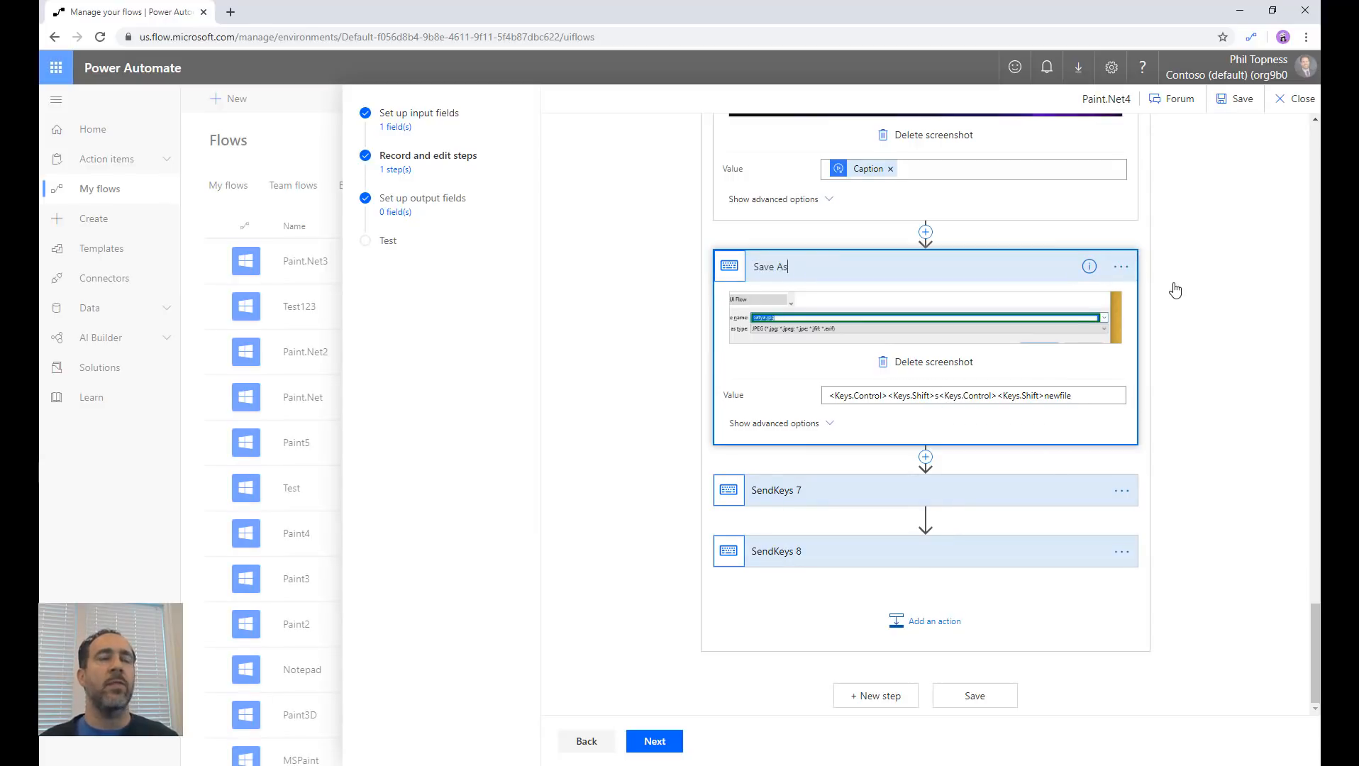
Expand SendKeys 7 and replace the file name newfile in the Save As action's value with the expression guid().
{"action": "left_click", "coordinate": [996, 490]}
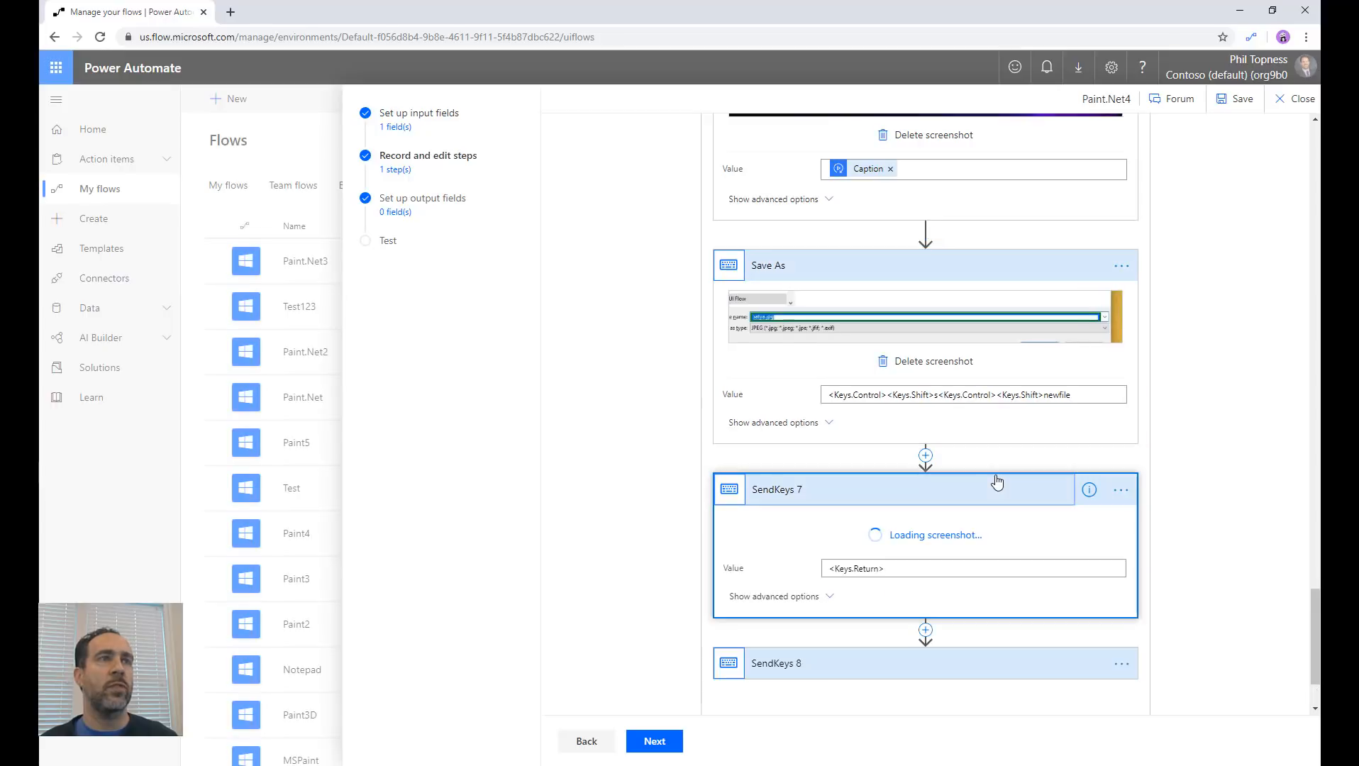
{"action": "scroll", "coordinate": [998, 482], "scroll_direction": "down", "scroll_amount": 1}
{"action": "scroll", "coordinate": [997, 482], "scroll_direction": "down", "scroll_amount": 1}
{"action": "double_click", "coordinate": [1055, 284]}
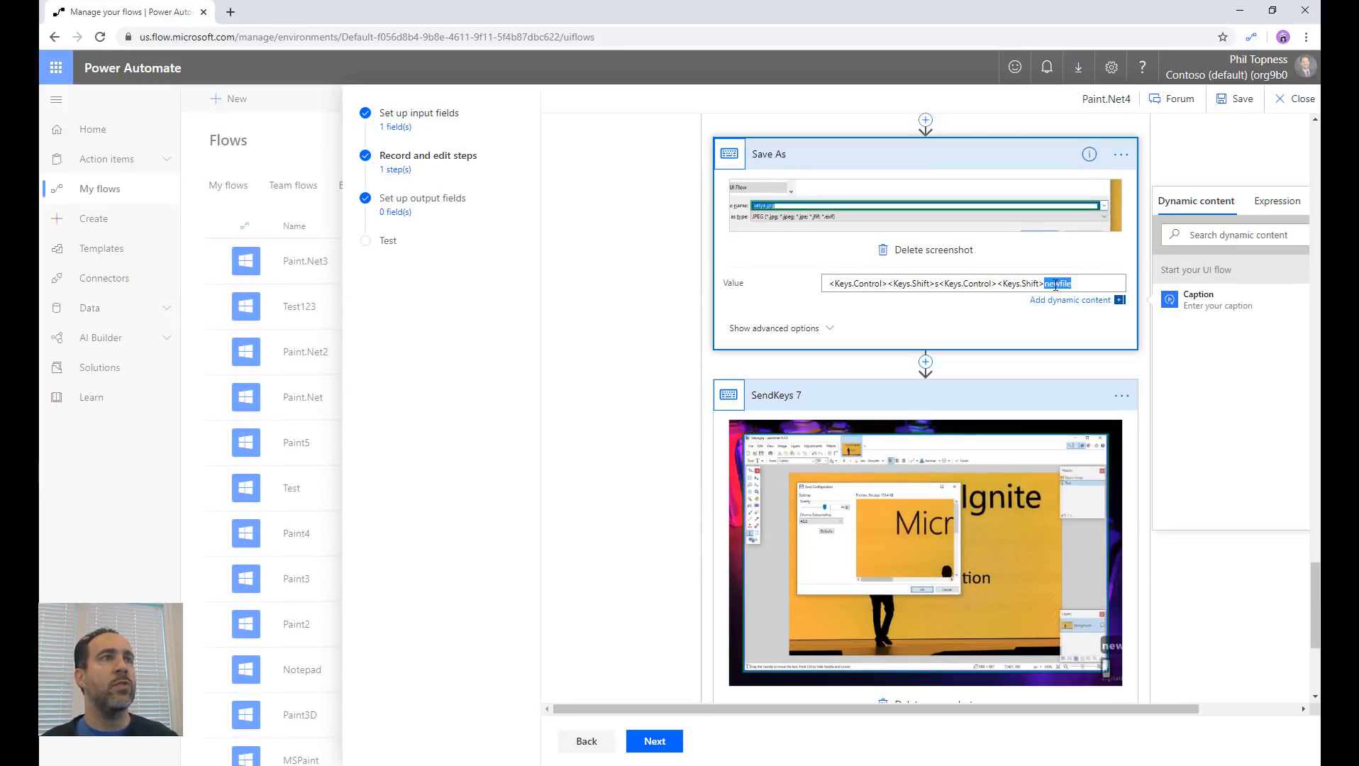
{"action": "key", "text": "BackSpace"}
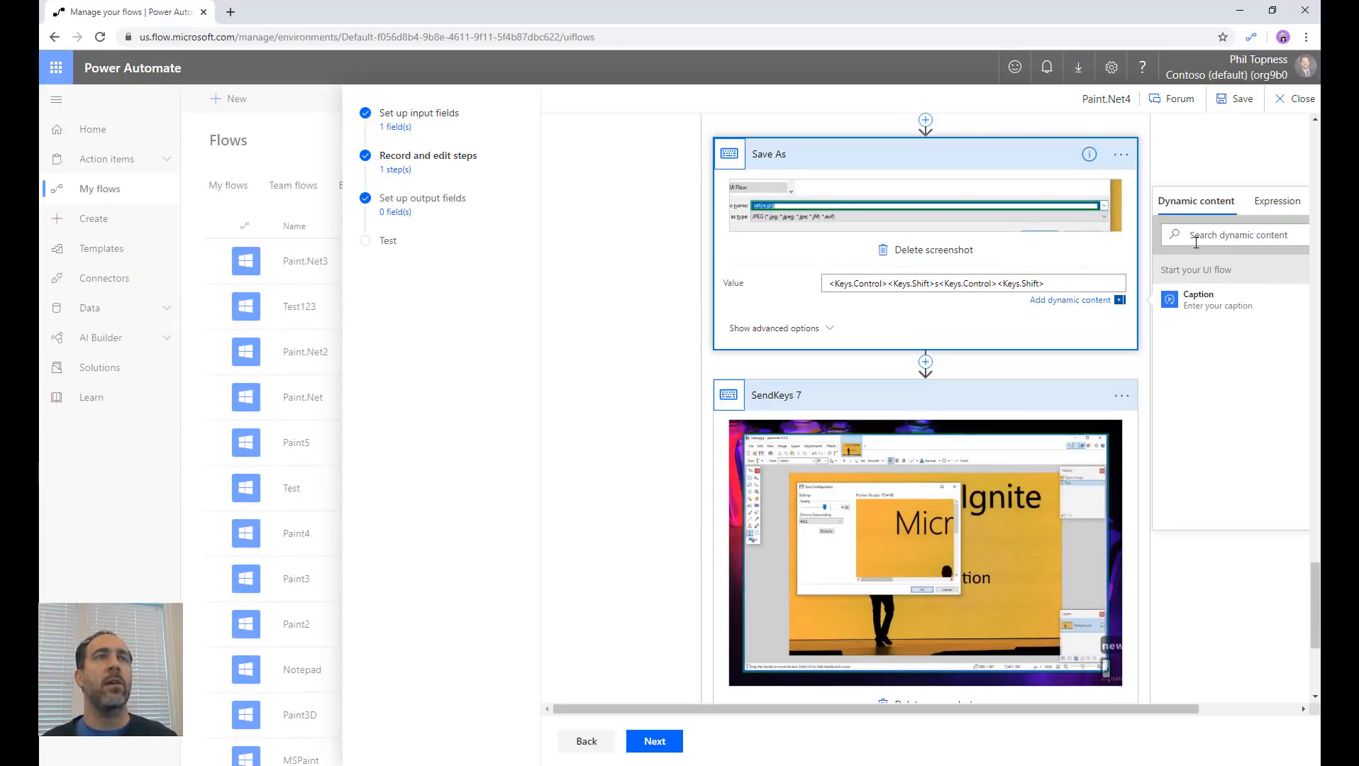
{"action": "left_click", "coordinate": [1277, 202]}
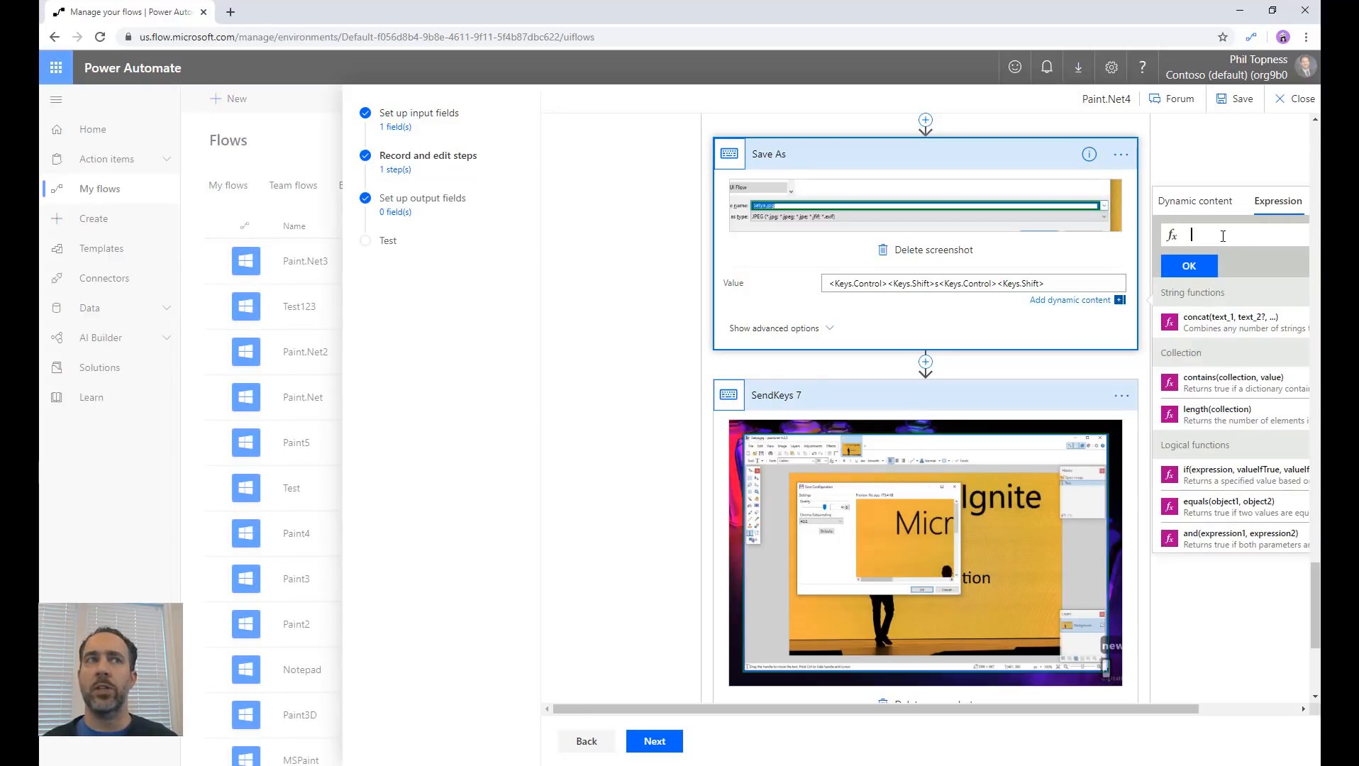
{"action": "type", "text": "guid()"}
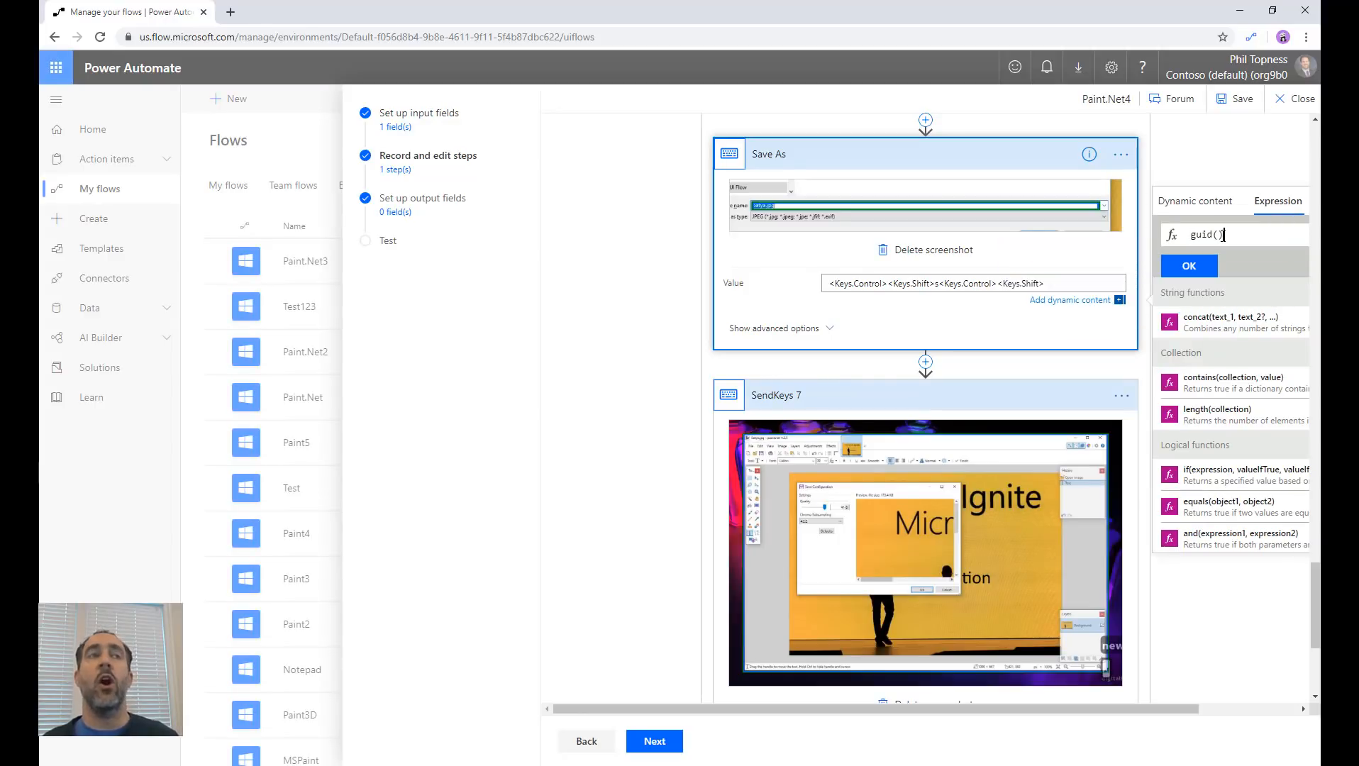
{"action": "left_click", "coordinate": [1189, 266]}
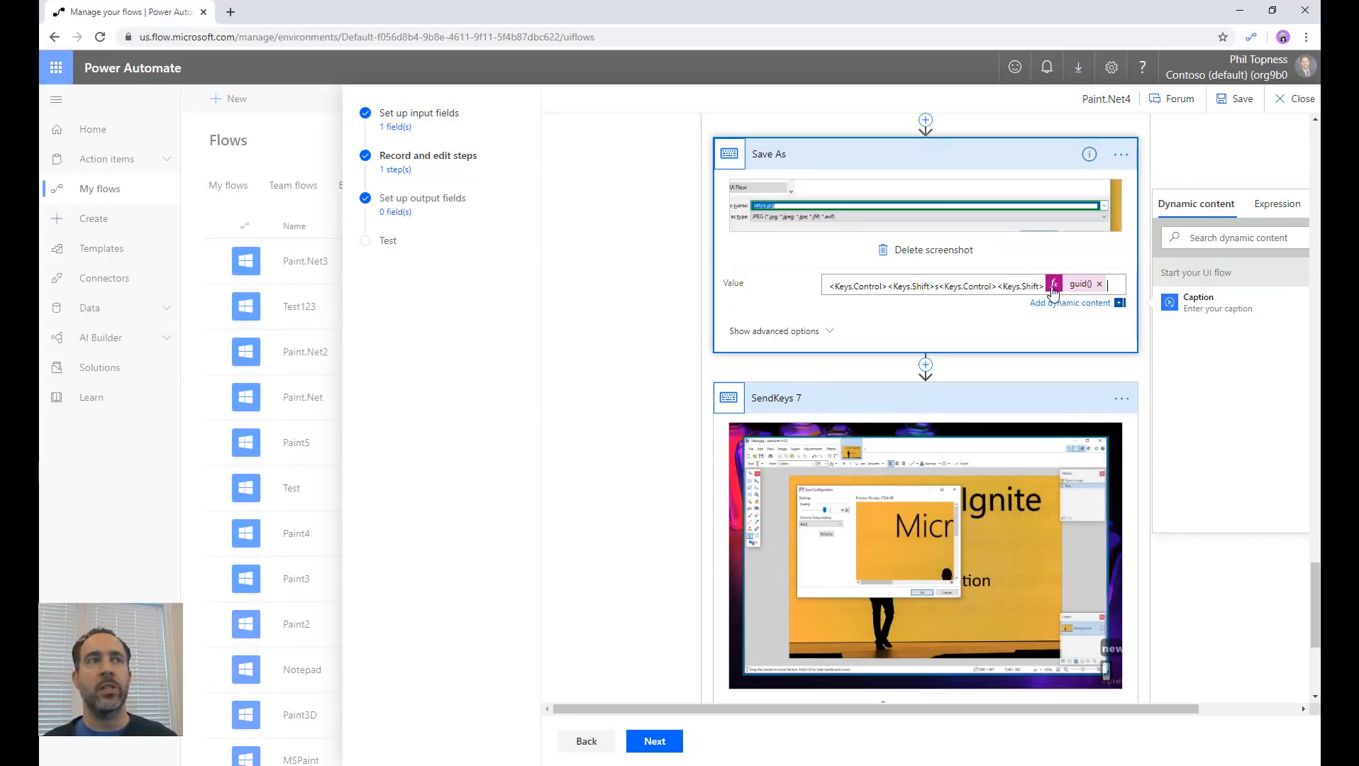
{"action": "scroll", "coordinate": [1078, 287], "scroll_direction": "down", "scroll_amount": 3}
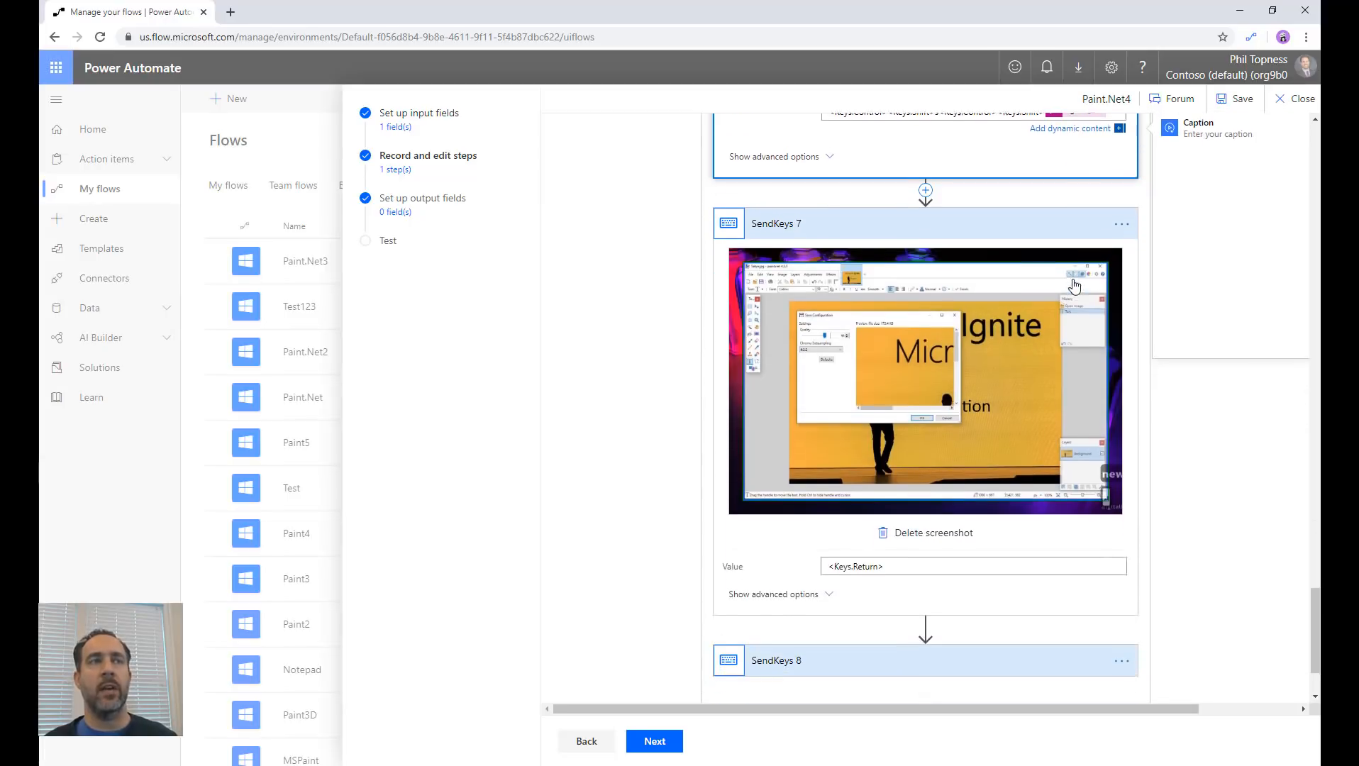
Rename the SendKeys 7 action as Submit Save Dialog #1.
{"action": "left_click", "coordinate": [1121, 204]}
{"action": "left_click", "coordinate": [1121, 186]}
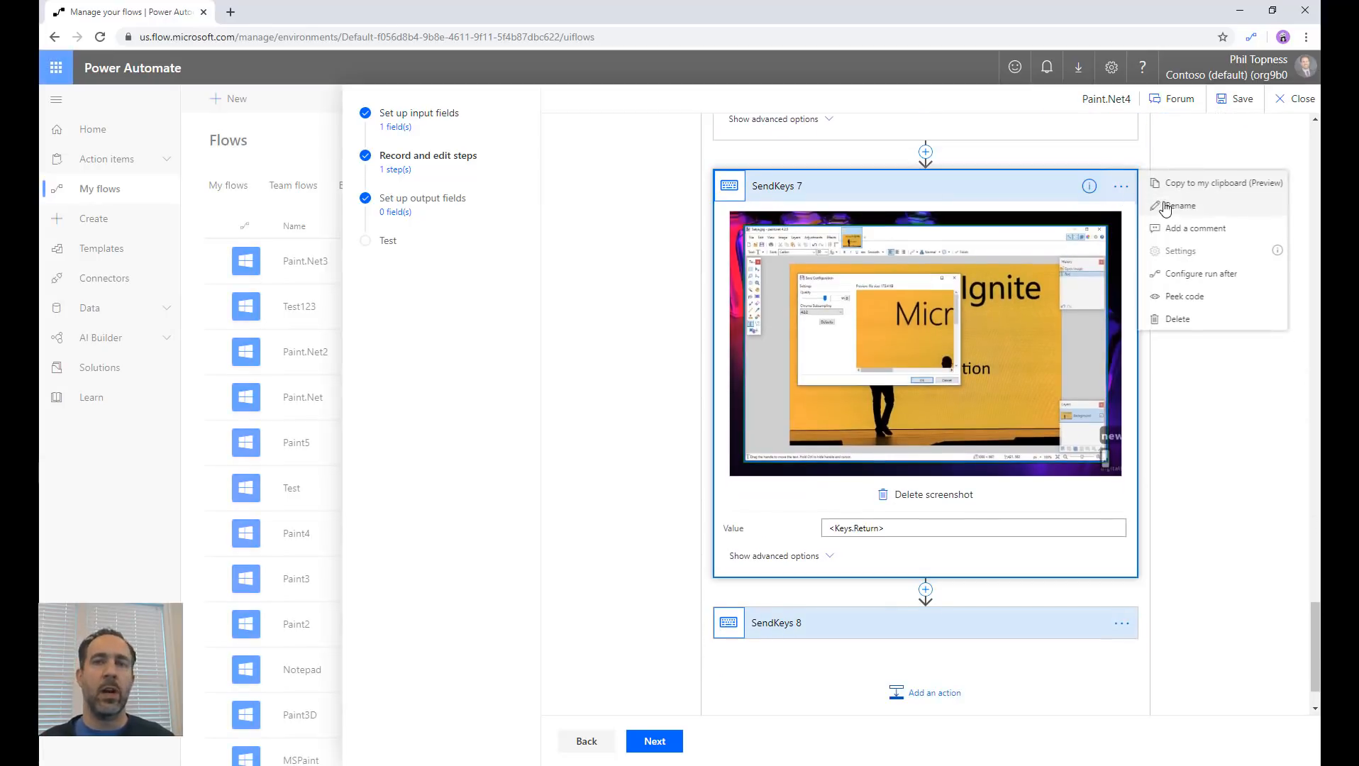
{"action": "left_click", "coordinate": [1169, 211]}
{"action": "type", "text": "Submit Sav"}
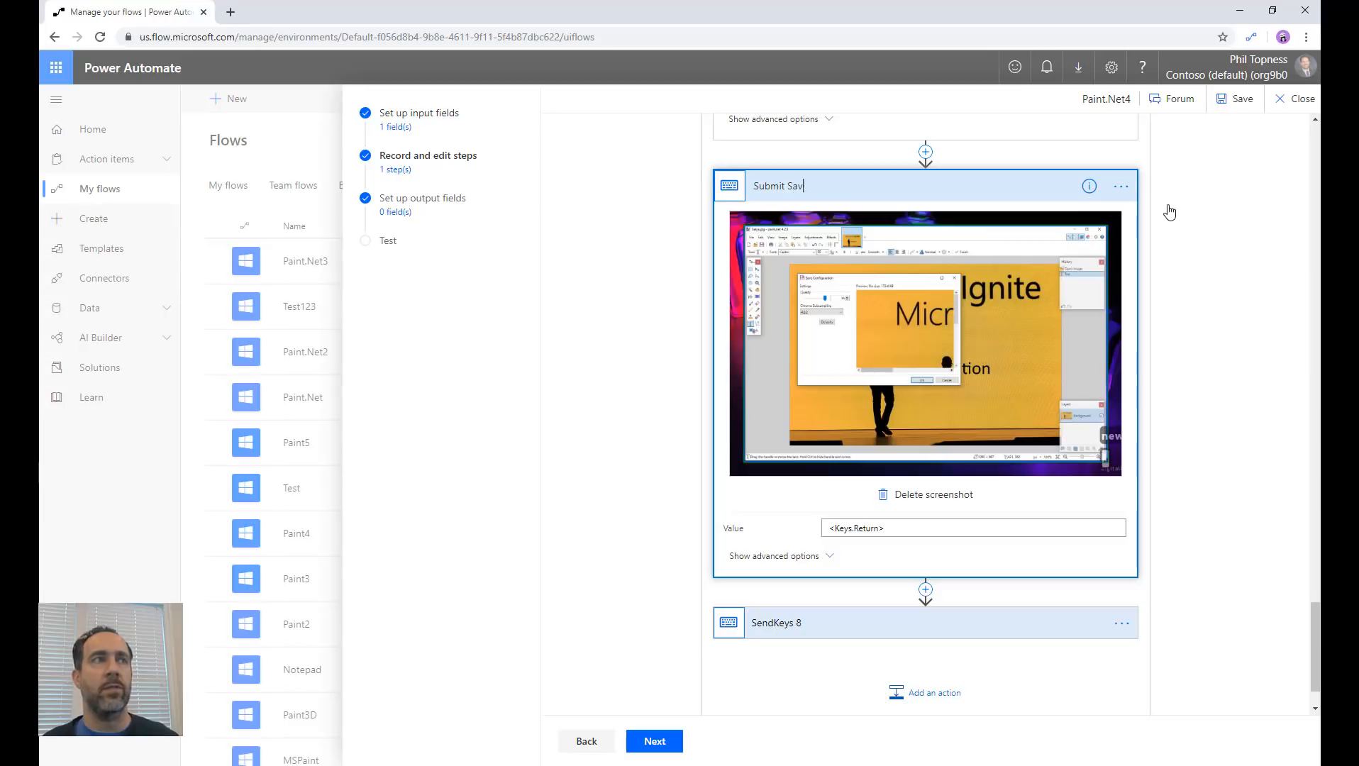
{"action": "type", "text": "e Dialog #1"}
Expand the SendKeys 8 action and rename it as Submit Save Dialog #2.
{"action": "scroll", "coordinate": [1138, 294], "scroll_direction": "down", "scroll_amount": 1}
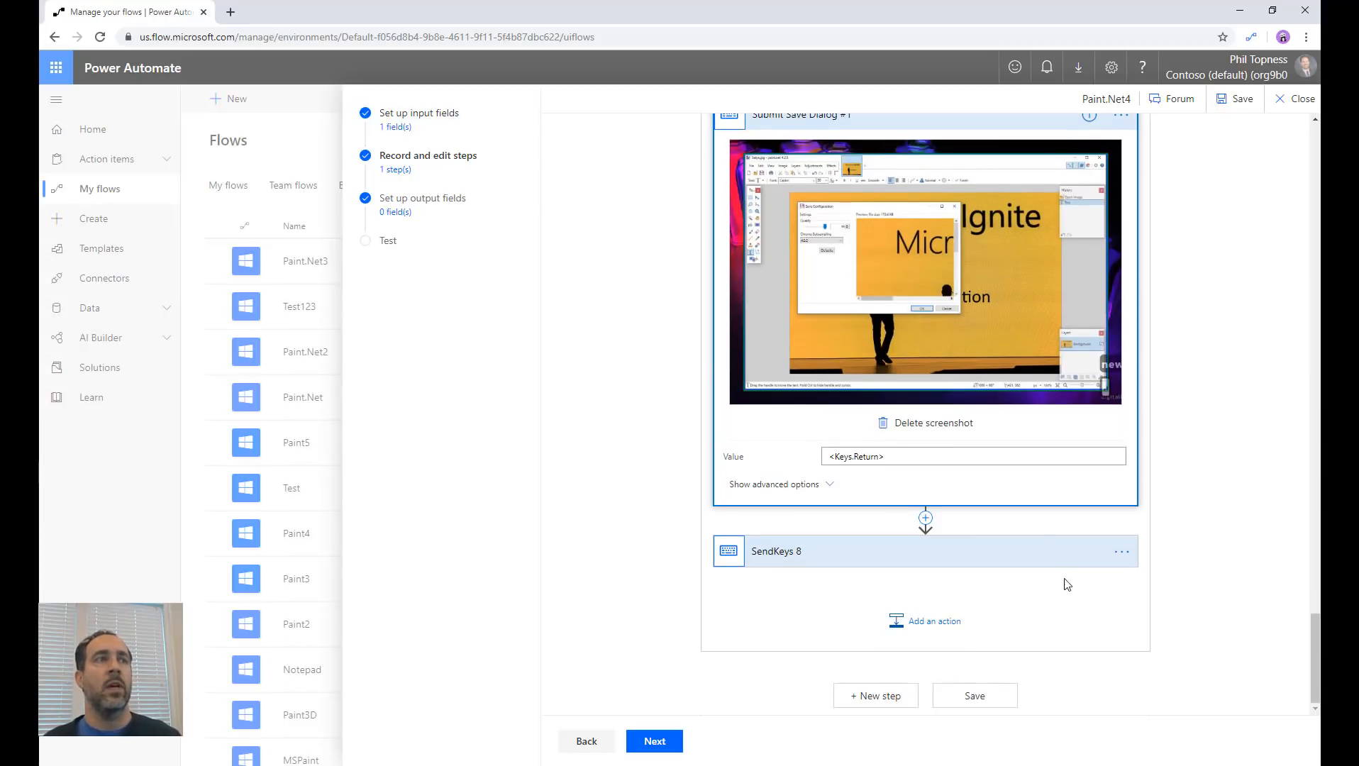
{"action": "left_click", "coordinate": [1036, 552]}
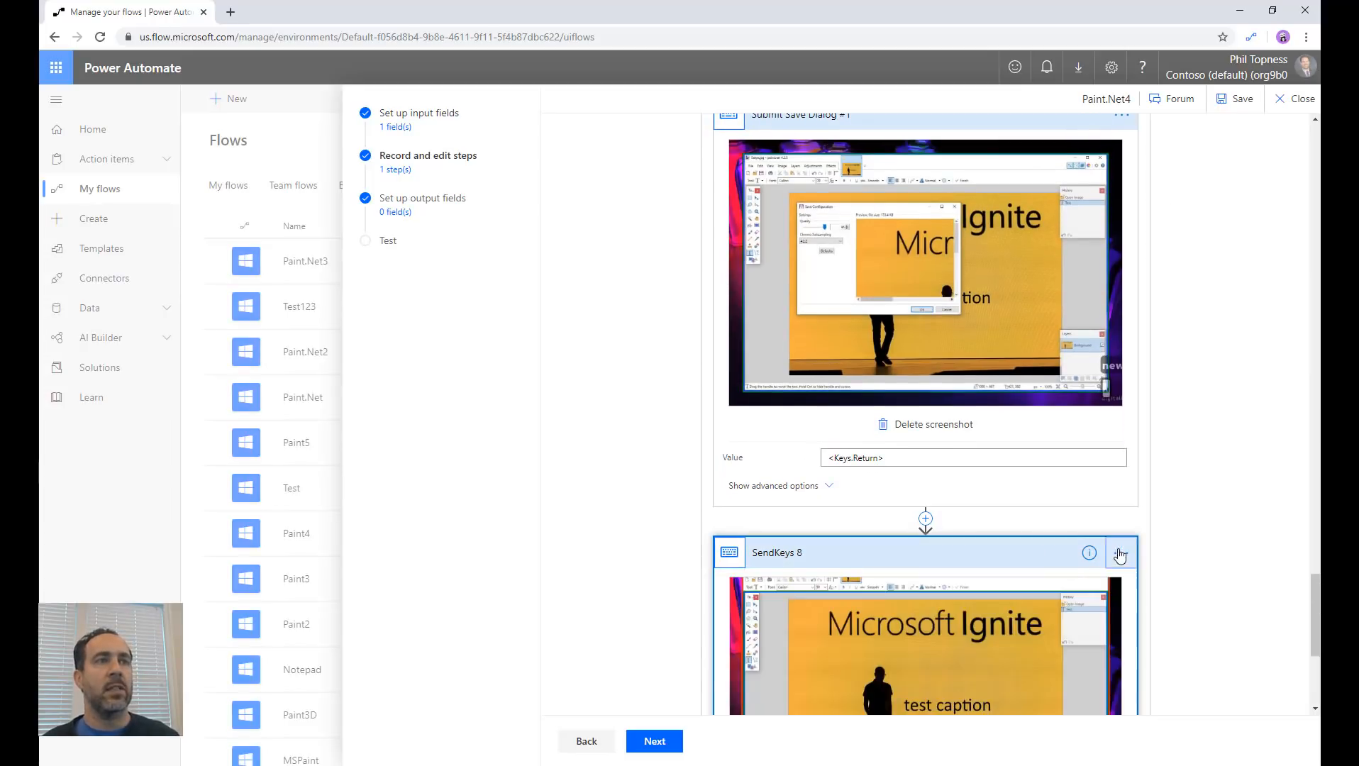
{"action": "left_click", "coordinate": [1118, 564]}
{"action": "left_click", "coordinate": [1161, 571]}
{"action": "type", "text": "Submit"}
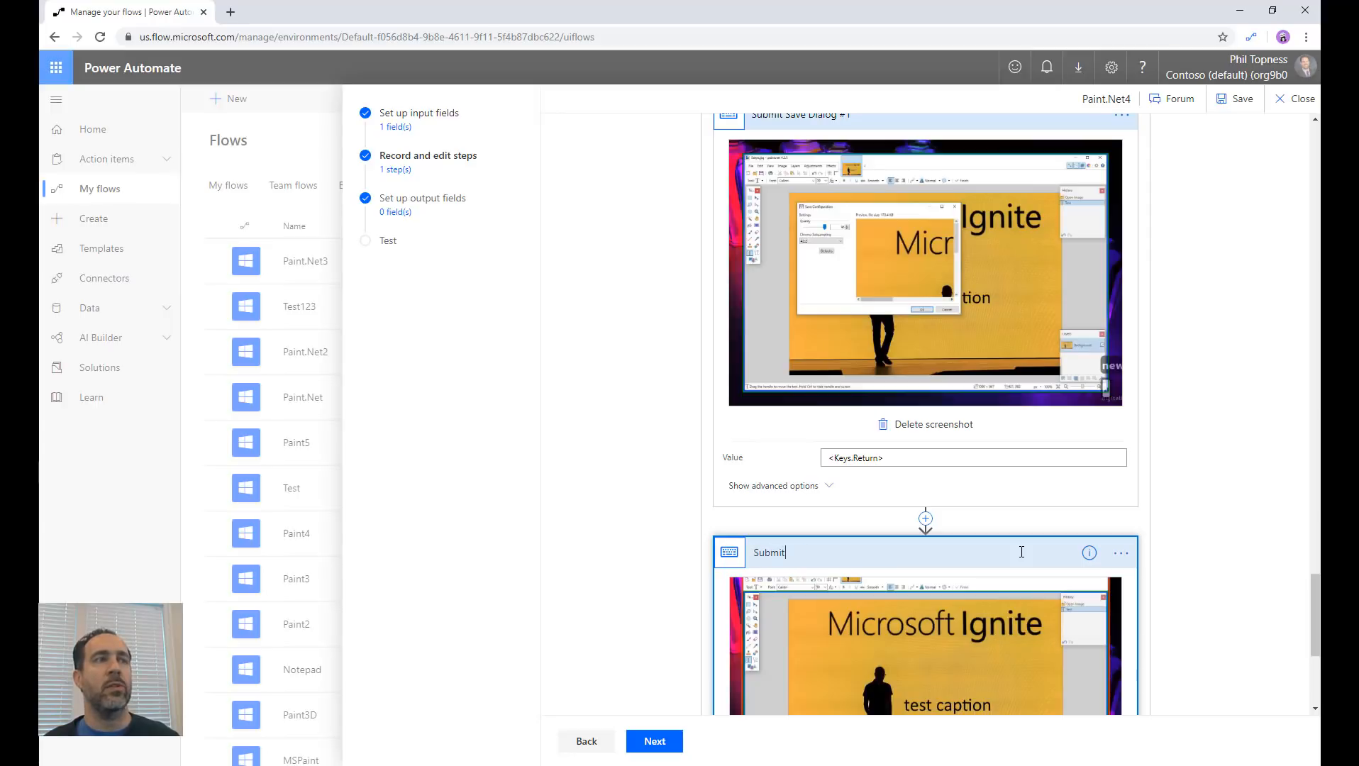
{"action": "type", "text": " Save Dialog #2"}
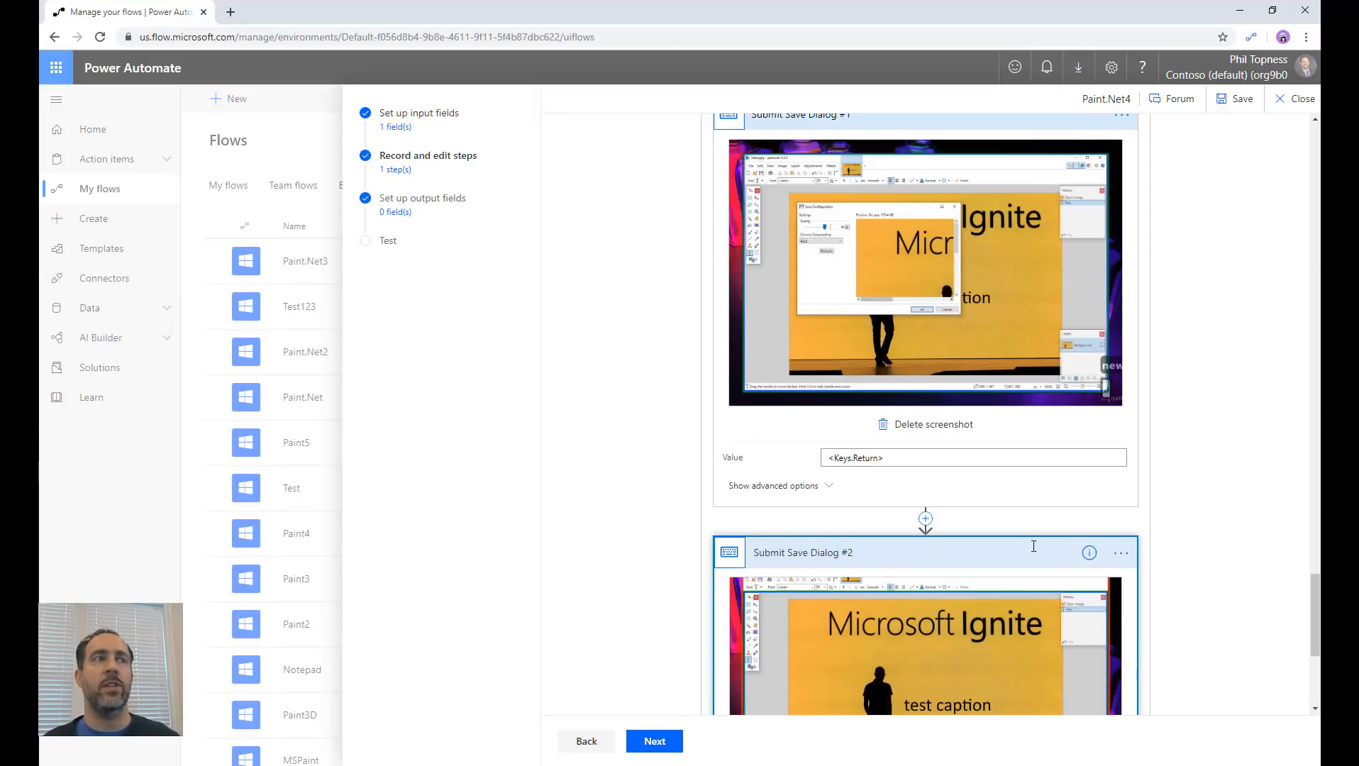
Add a Close application action at the end of the paint.net script and review the sequence of actions.
{"action": "scroll", "coordinate": [1025, 568], "scroll_direction": "down", "scroll_amount": 5}
{"action": "left_click", "coordinate": [925, 623]}
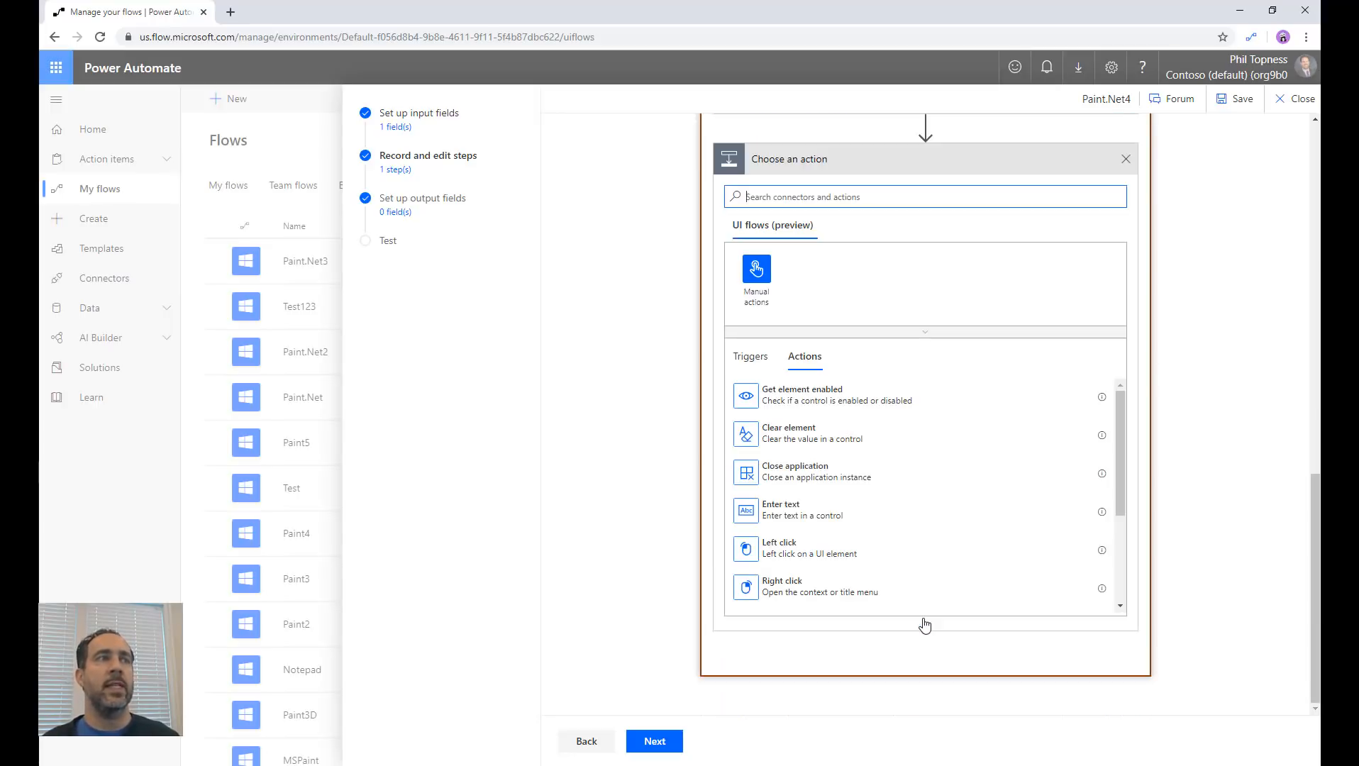
{"action": "left_click", "coordinate": [837, 473]}
{"action": "scroll", "coordinate": [838, 483], "scroll_direction": "up", "scroll_amount": 8}
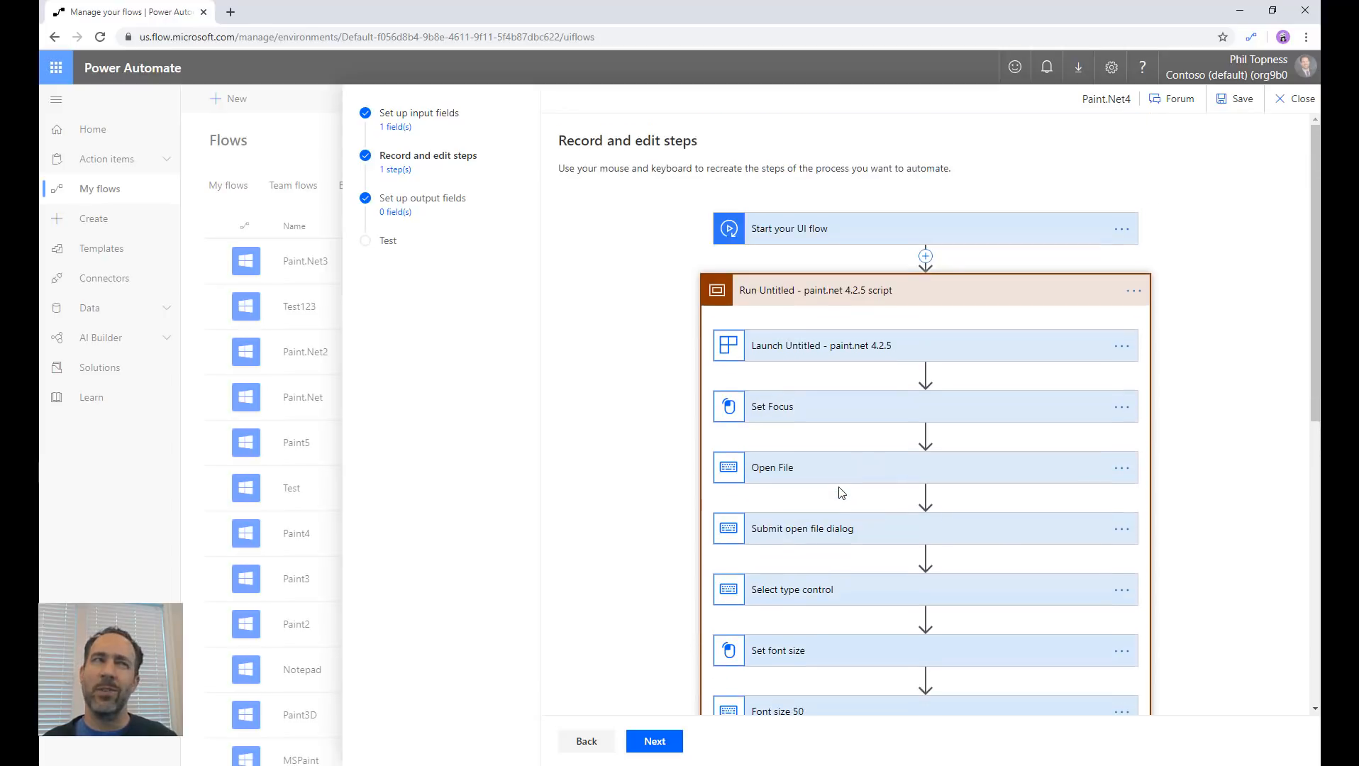
{"action": "scroll", "coordinate": [835, 497], "scroll_direction": "down", "scroll_amount": 8}
Continue past the output fields without defining any, enter a short sample question as the Caption and start the UI flow test.
{"action": "left_click", "coordinate": [646, 745]}
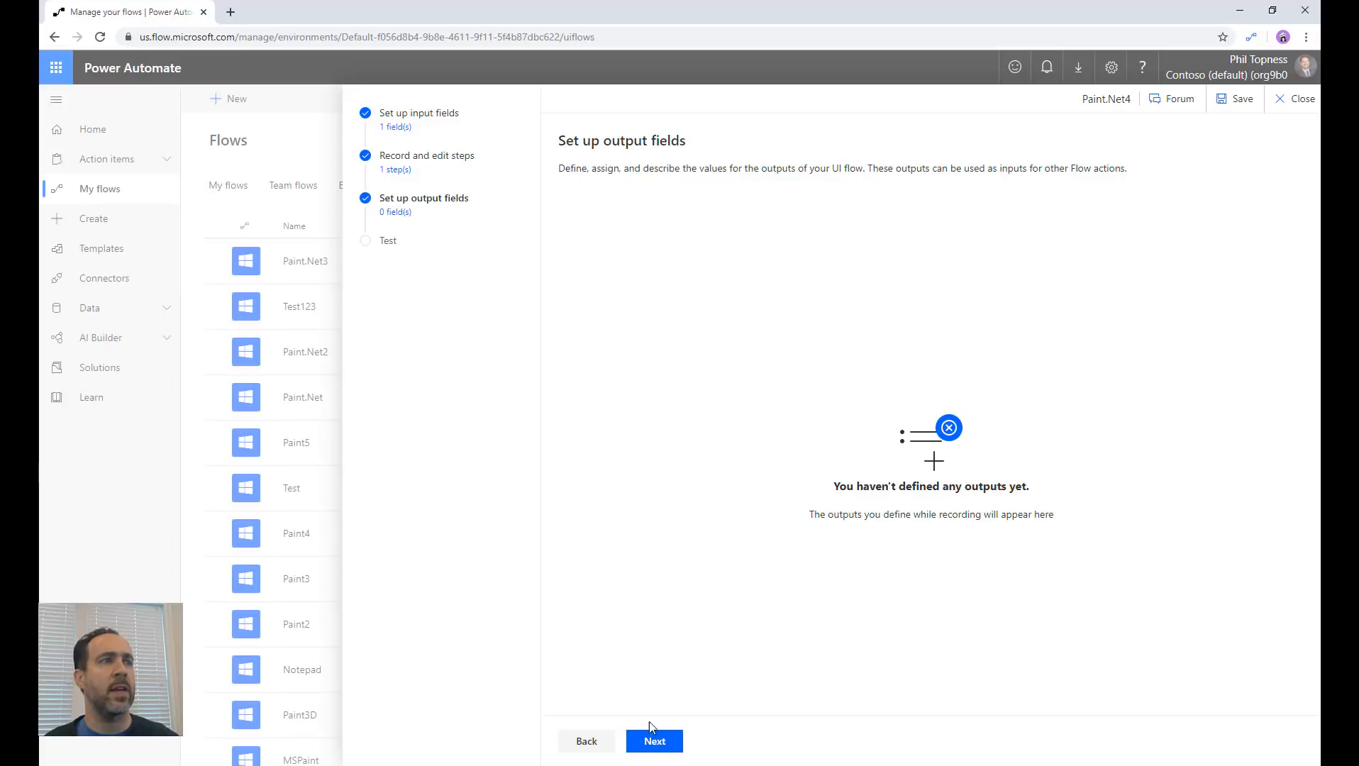
{"action": "left_click", "coordinate": [654, 741]}
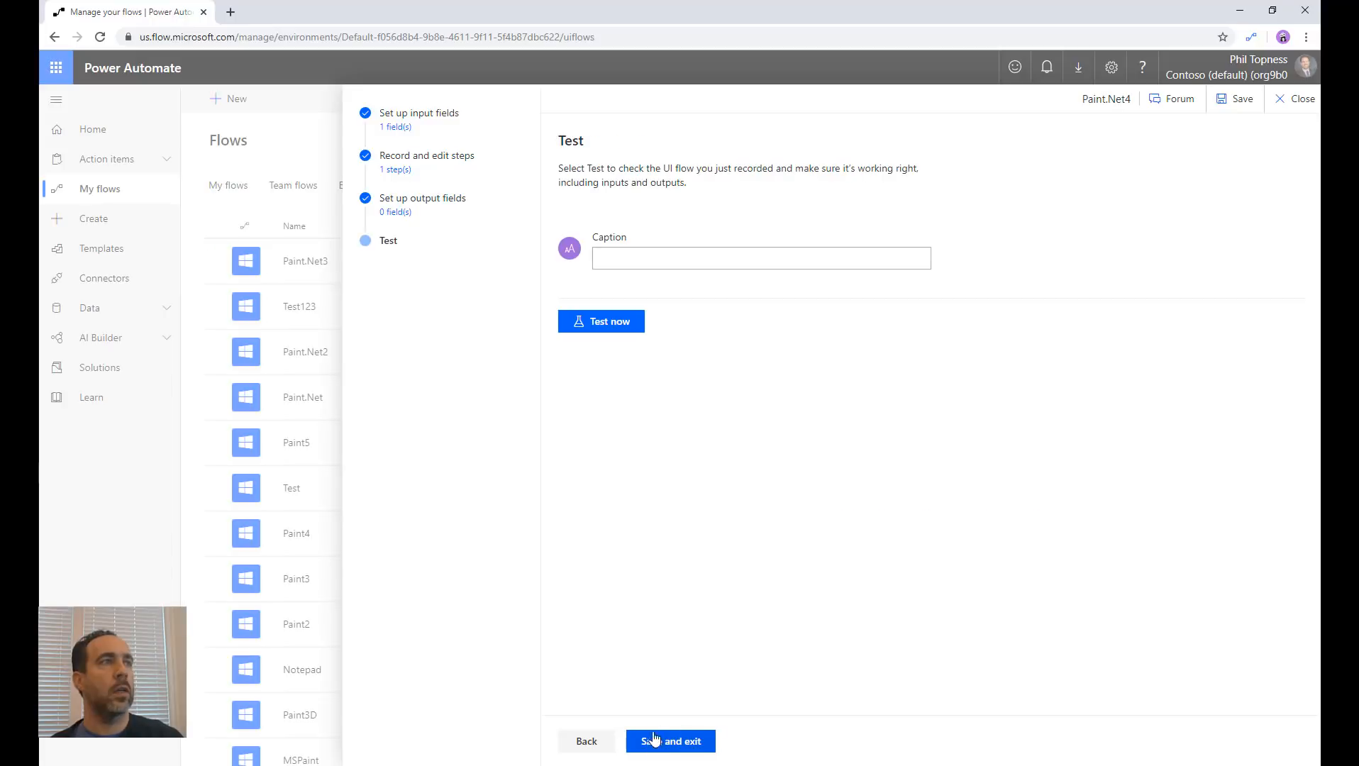
{"action": "left_click", "coordinate": [629, 259]}
{"action": "key", "text": "ctrl+x"}
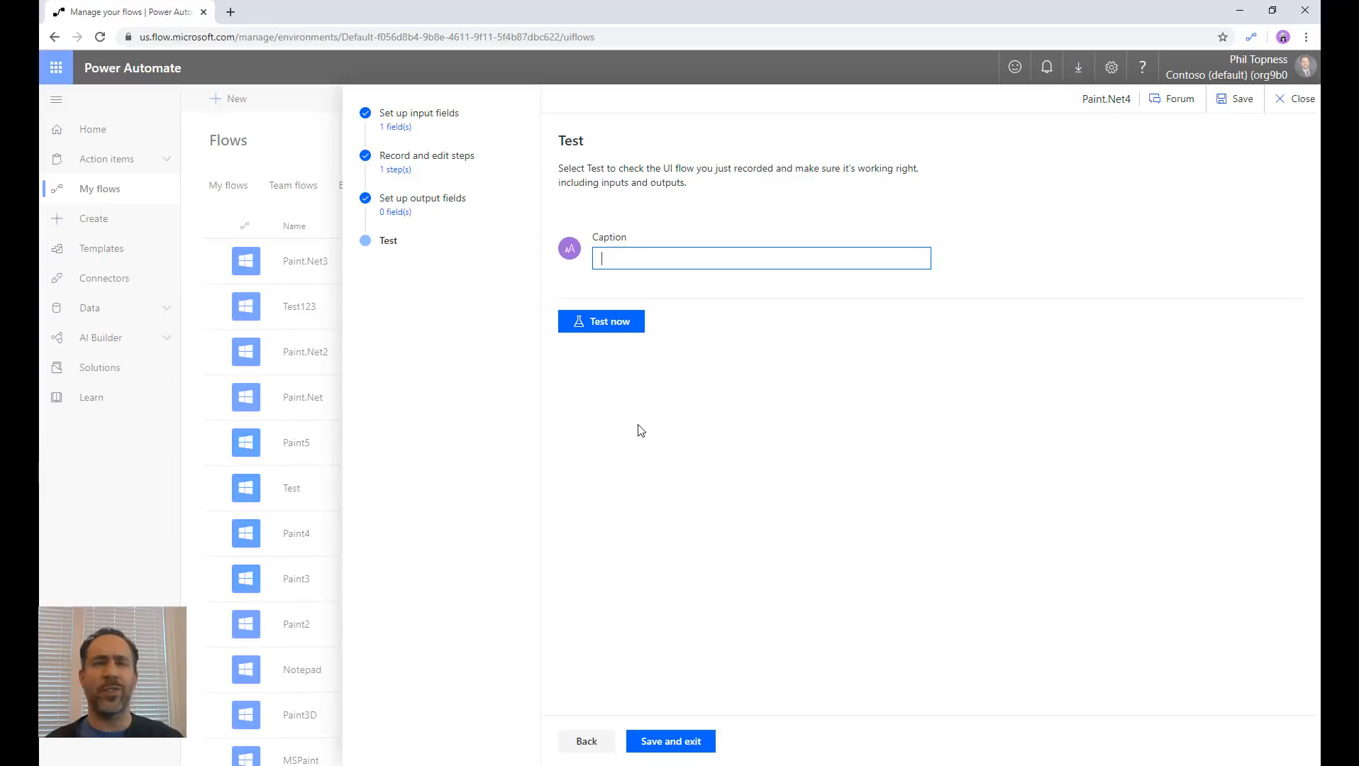
{"action": "key", "text": "ctrl+v"}
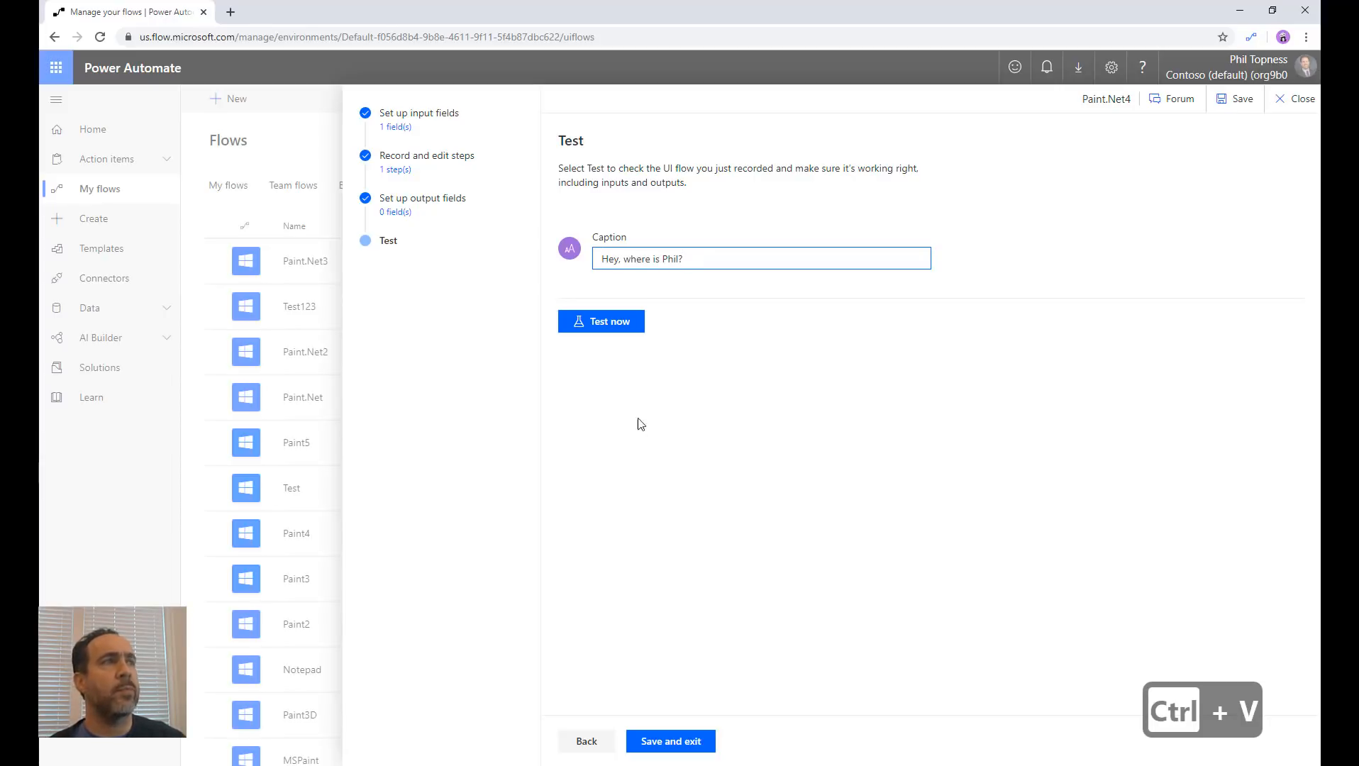
{"action": "left_click", "coordinate": [608, 328]}
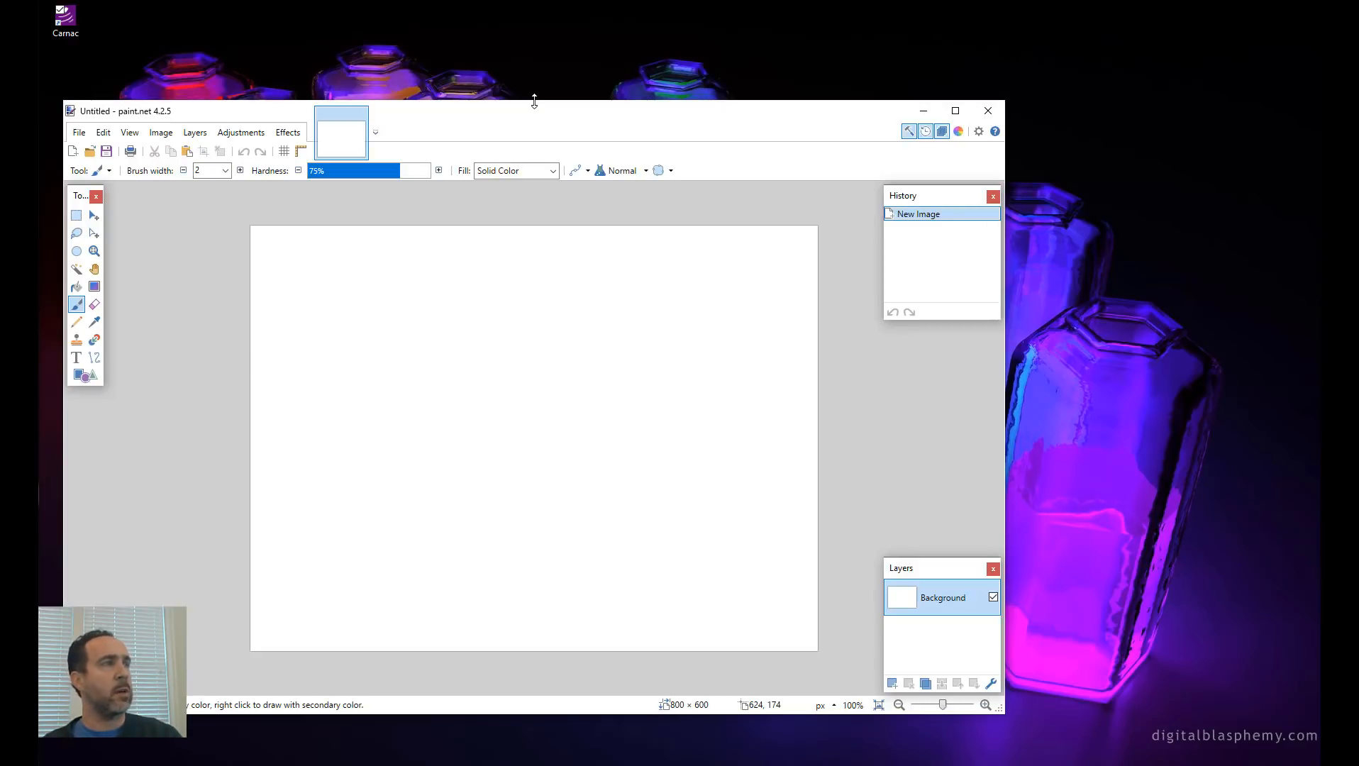
In paint.net, open the image satya.jpg from the UI Flow folder.
{"action": "key", "text": "ctrl+o"}
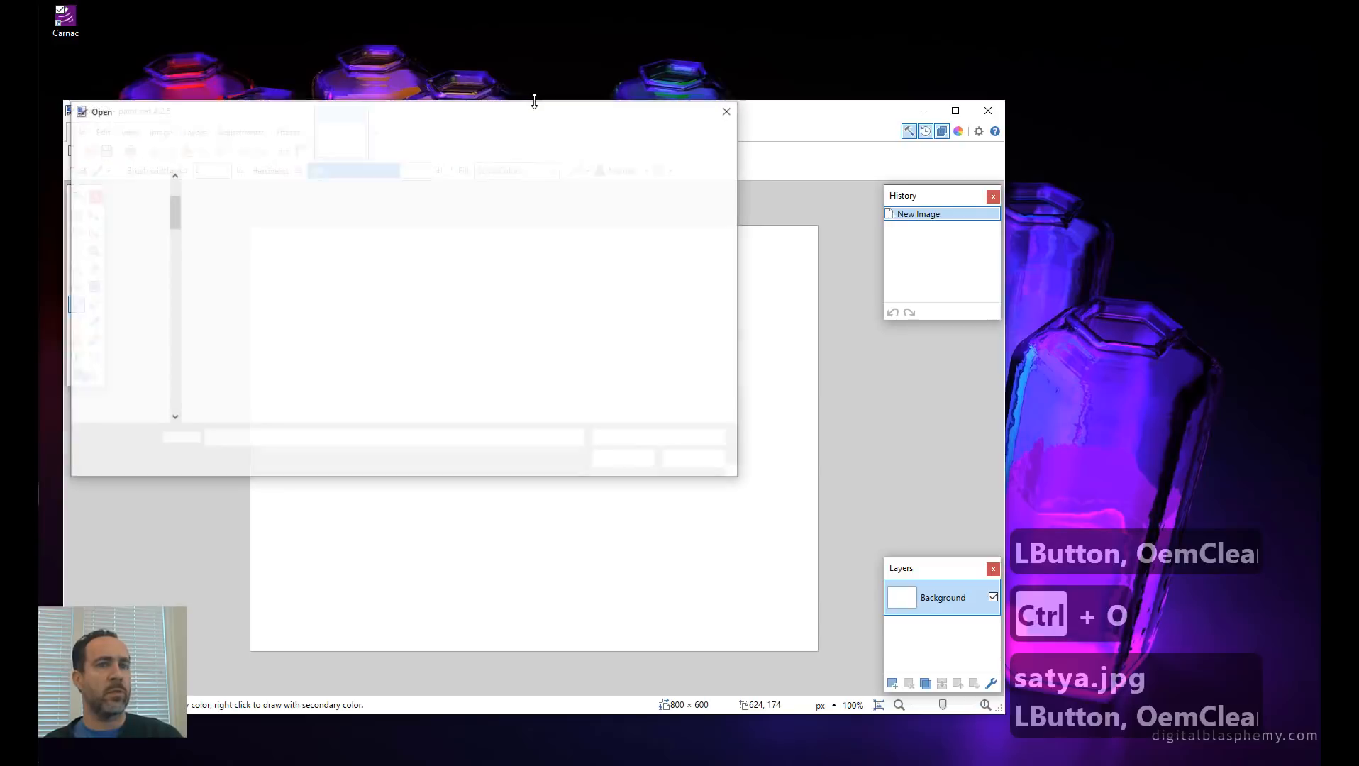
{"action": "type", "text": "satya.jpg"}
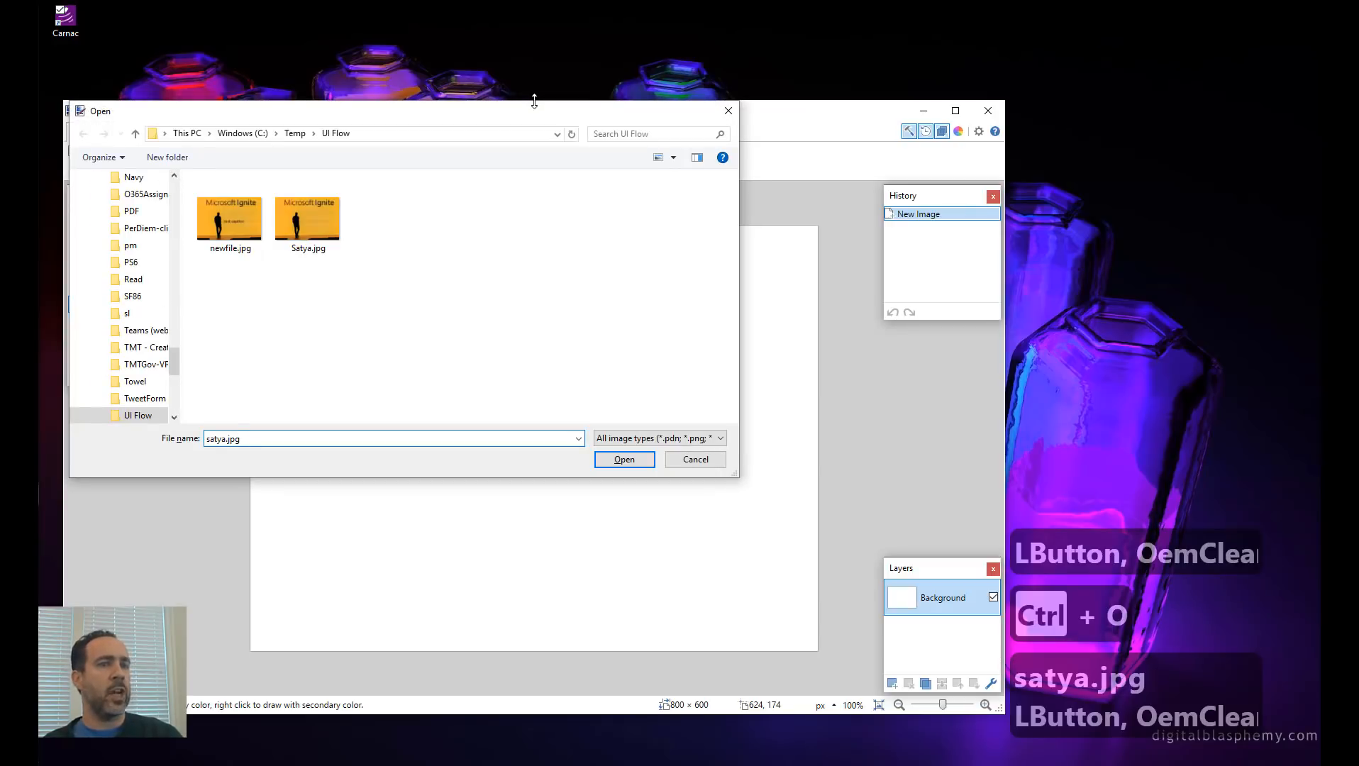
{"action": "key", "text": "Return"}
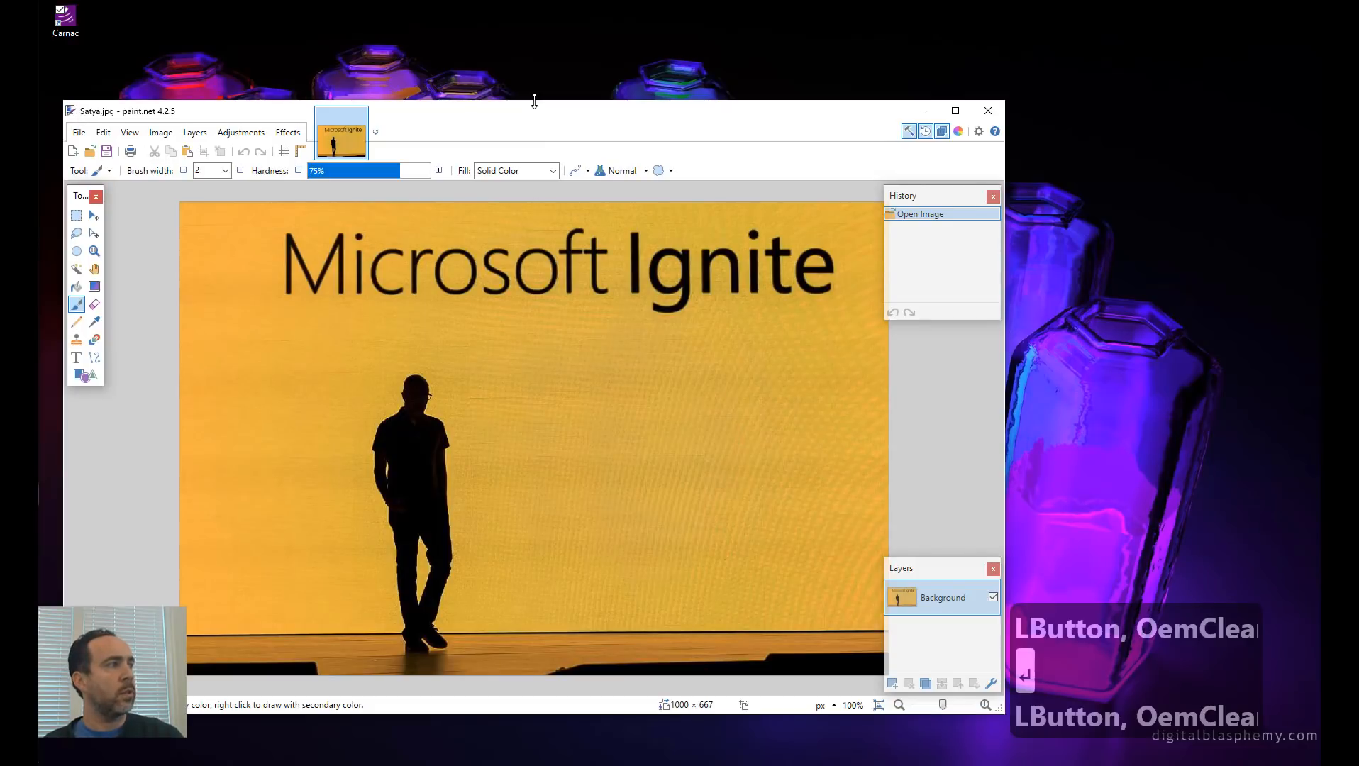
Using the Text tool at font size 50, write the sample caption question on the image just beside the standing figure.
{"action": "key", "text": "t"}
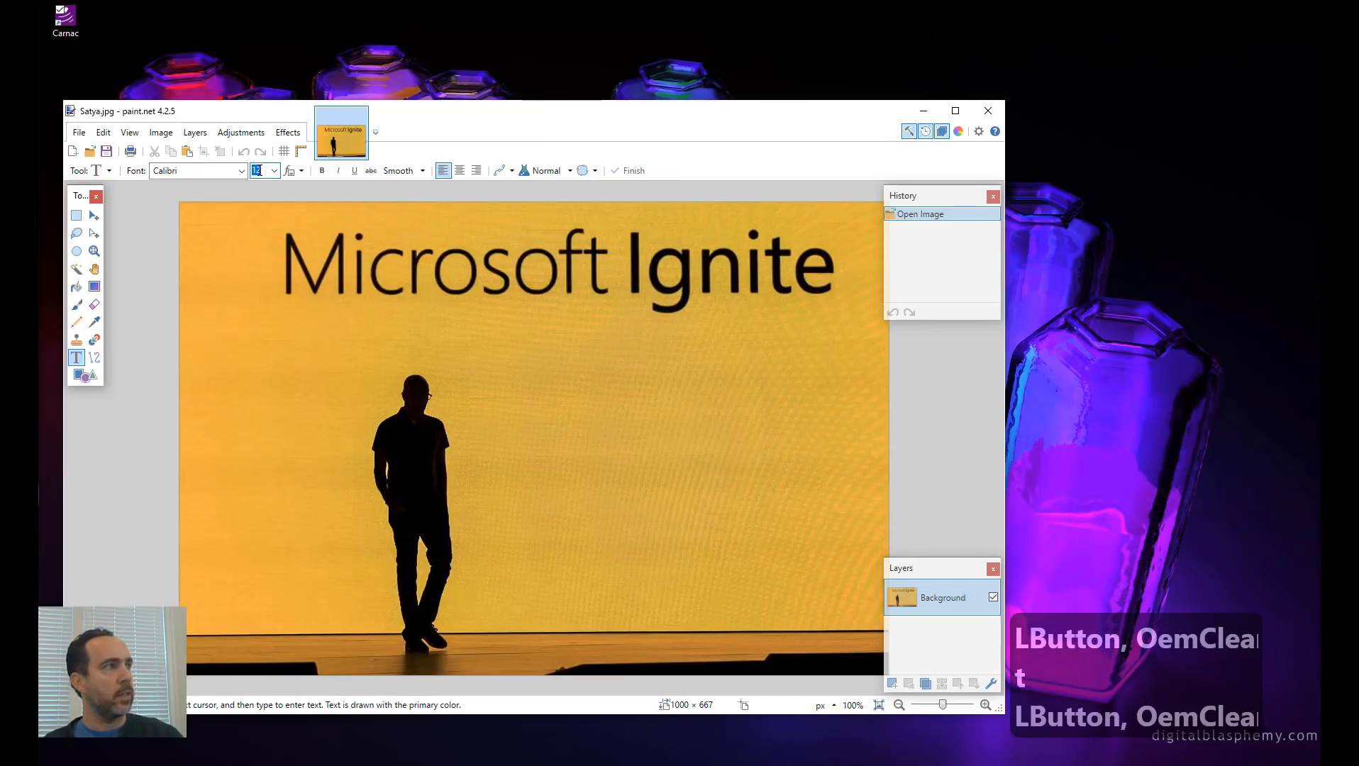
{"action": "type", "text": "50"}
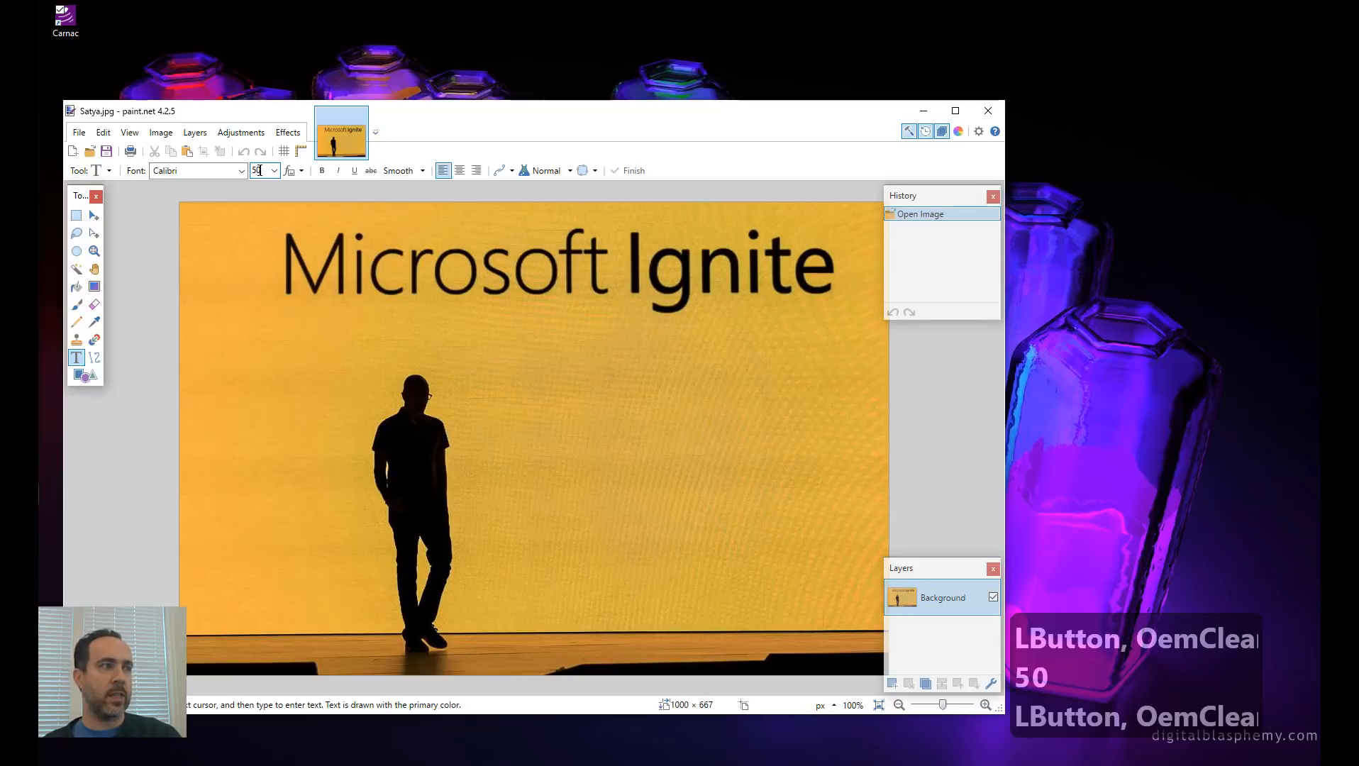
{"action": "left_click", "coordinate": [478, 472]}
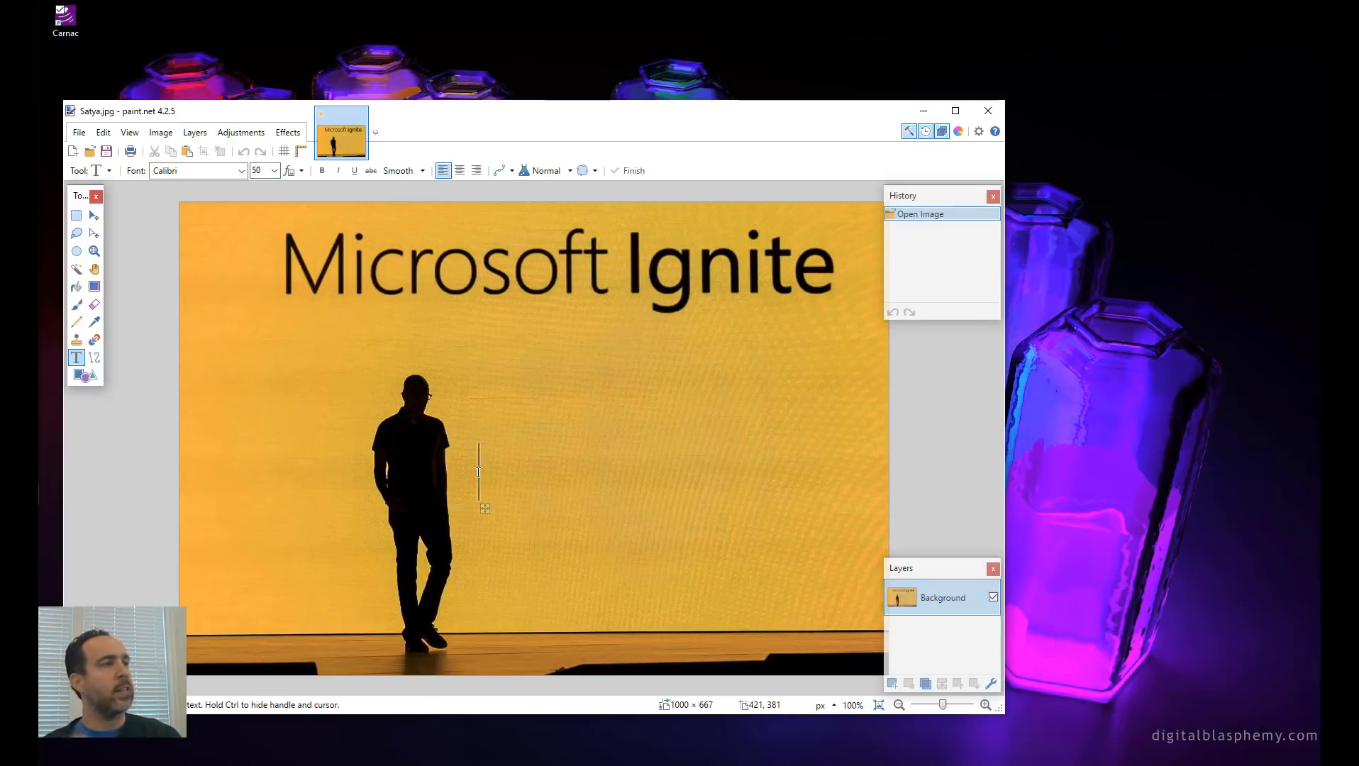
{"action": "type", "text": "Hey, where is Phil?"}
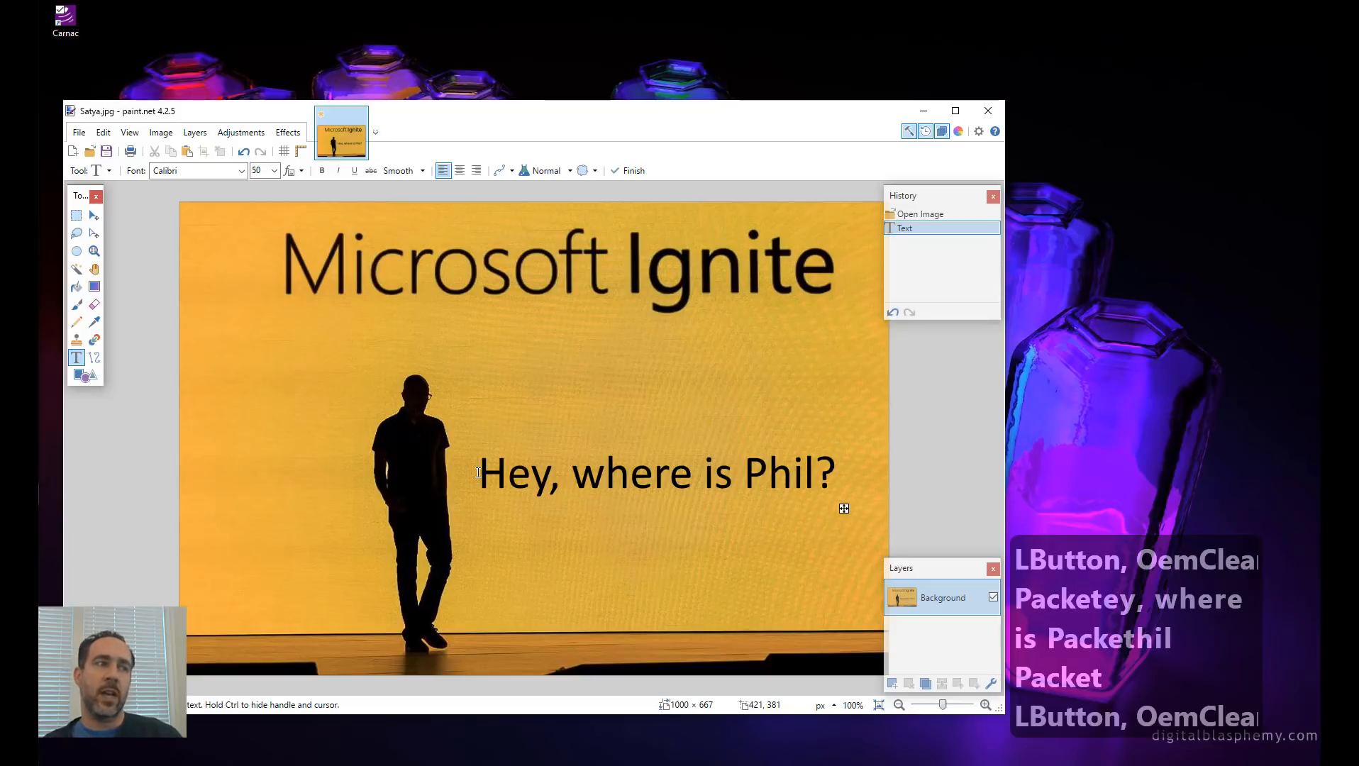
Save the captioned image as a JPEG named 11a5f3f6-8515-4b28-b9c9-b71c1c6571f8 in the UI Flow folder, accepting the default save configuration.
{"action": "left_click", "coordinate": [478, 473]}
{"action": "key", "text": "ctrl+shift+s"}
{"action": "type", "text": "11a5f3f6-8515-4b28-b9c9-b71c1c6571f8"}
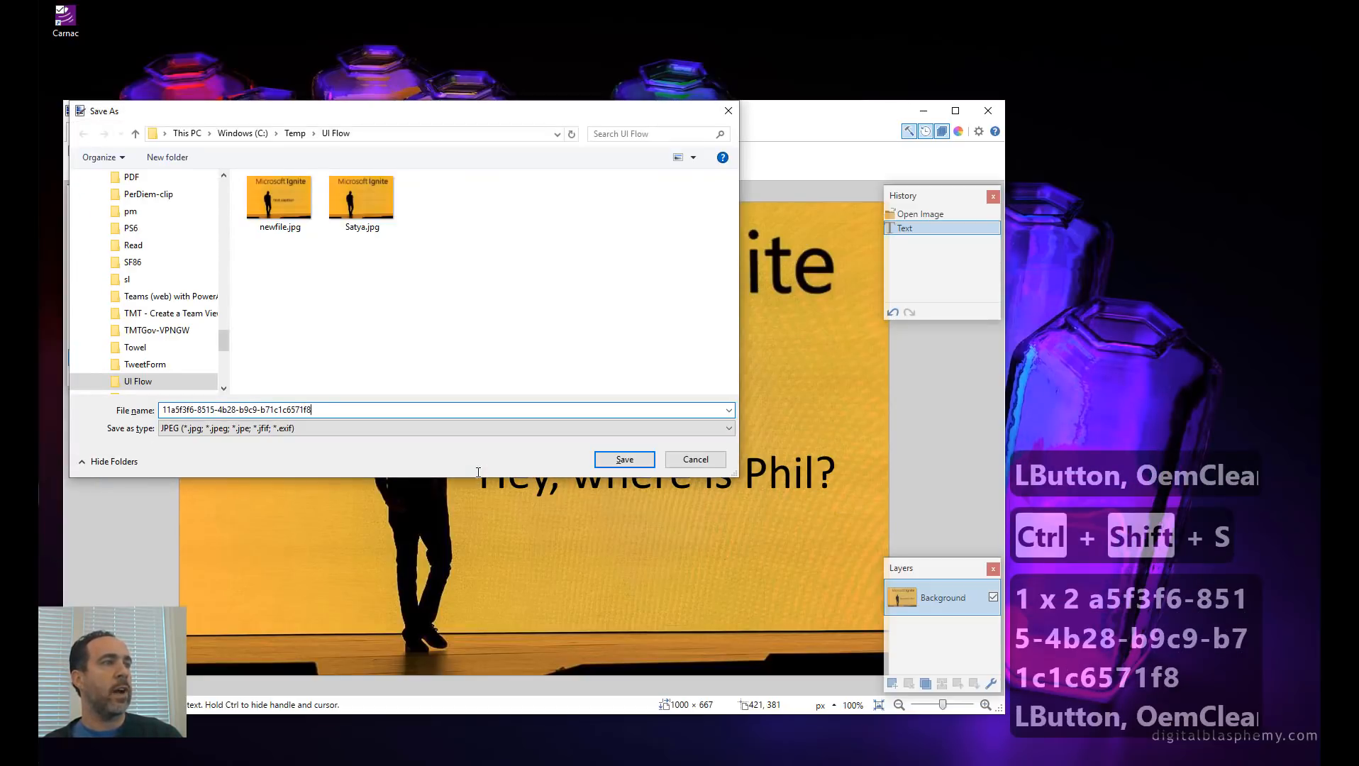
{"action": "key", "text": "Return"}
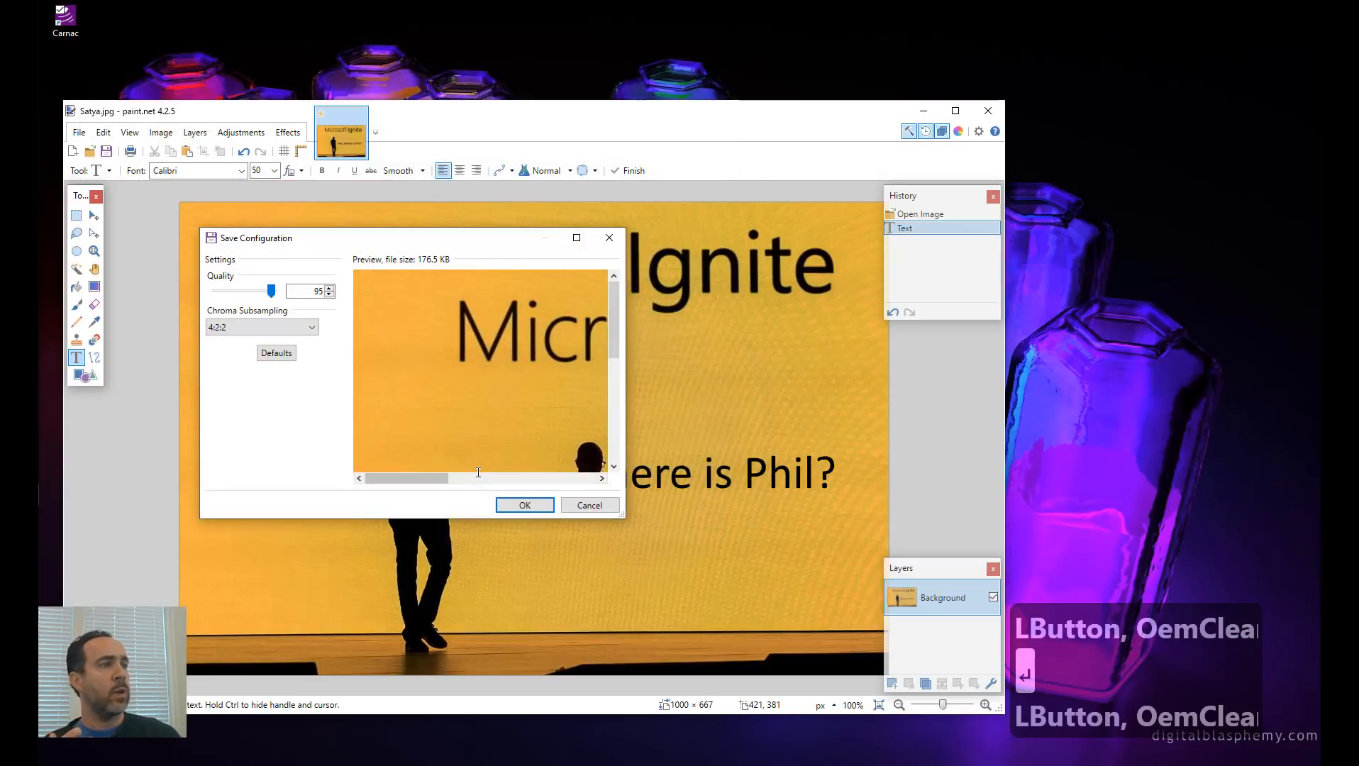
{"action": "key", "text": "Return"}
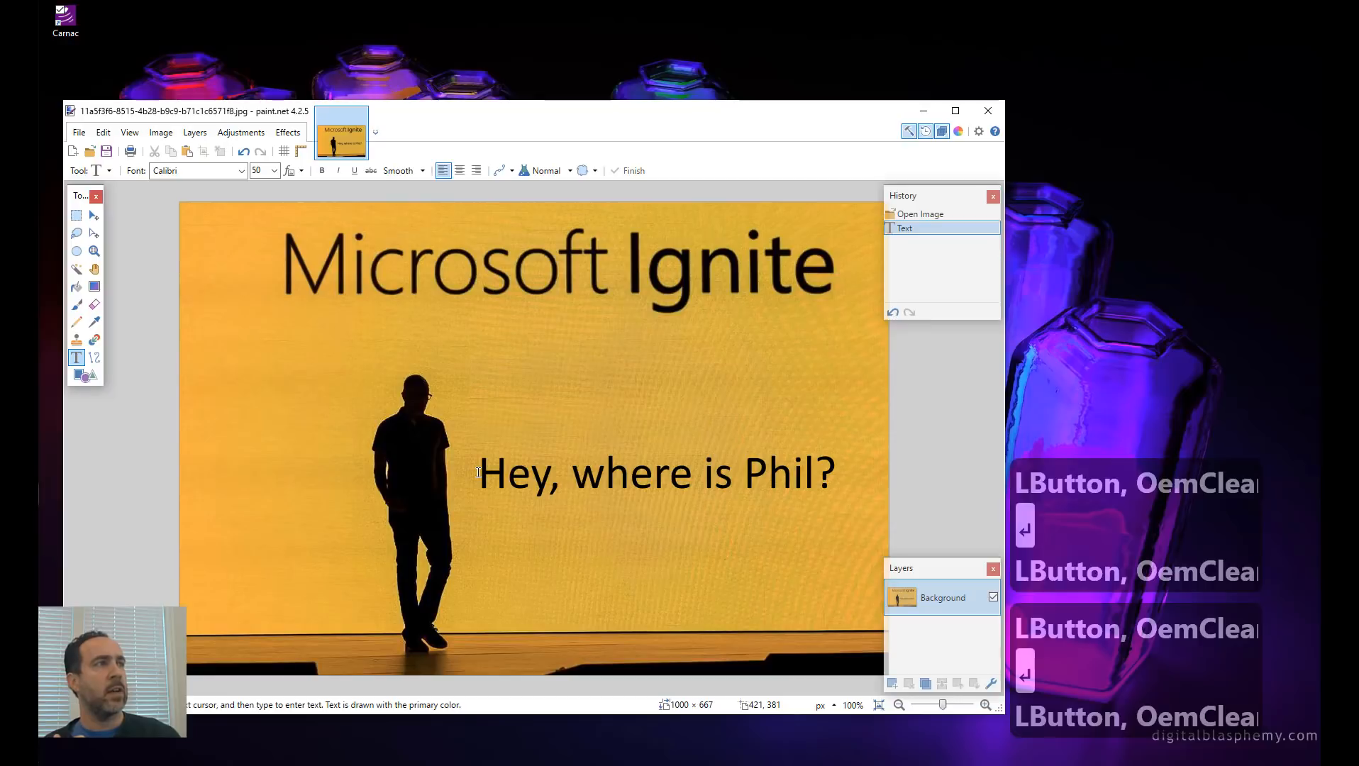